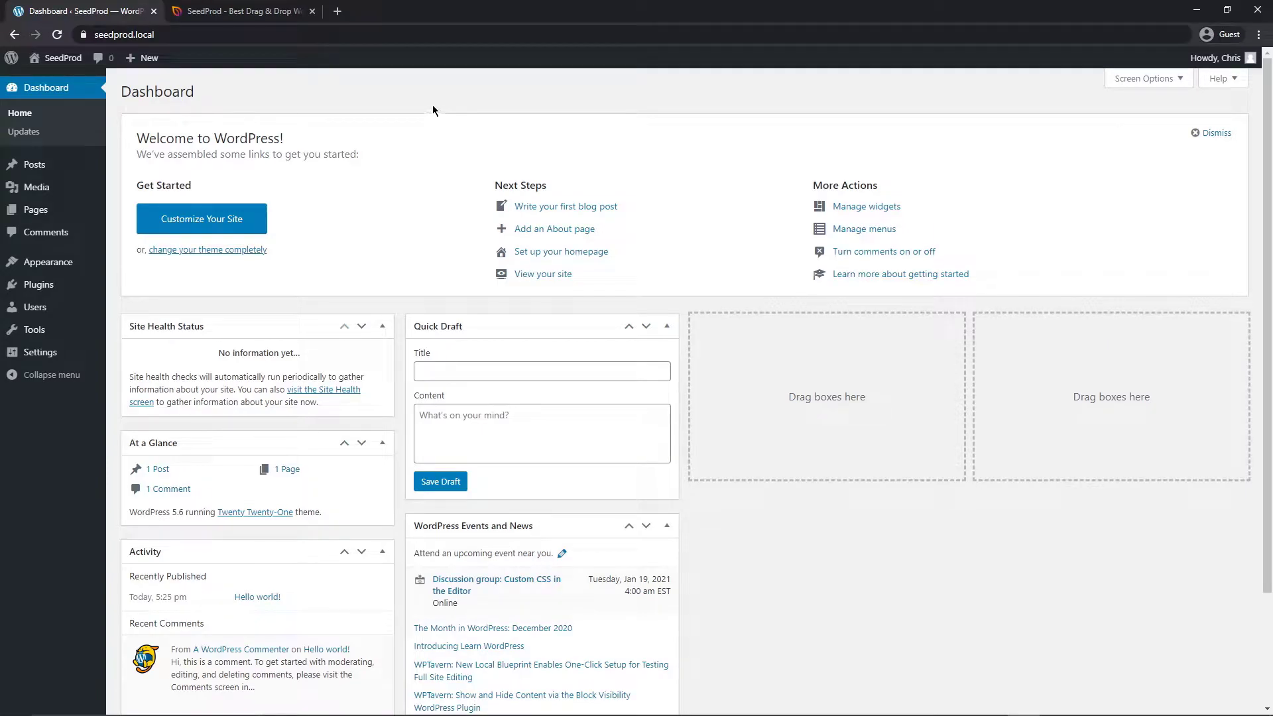
- Open the WordPress Upload Plugin area under Plugins > Add New, then return to the SeedProd website
mouse_move(48, 290)
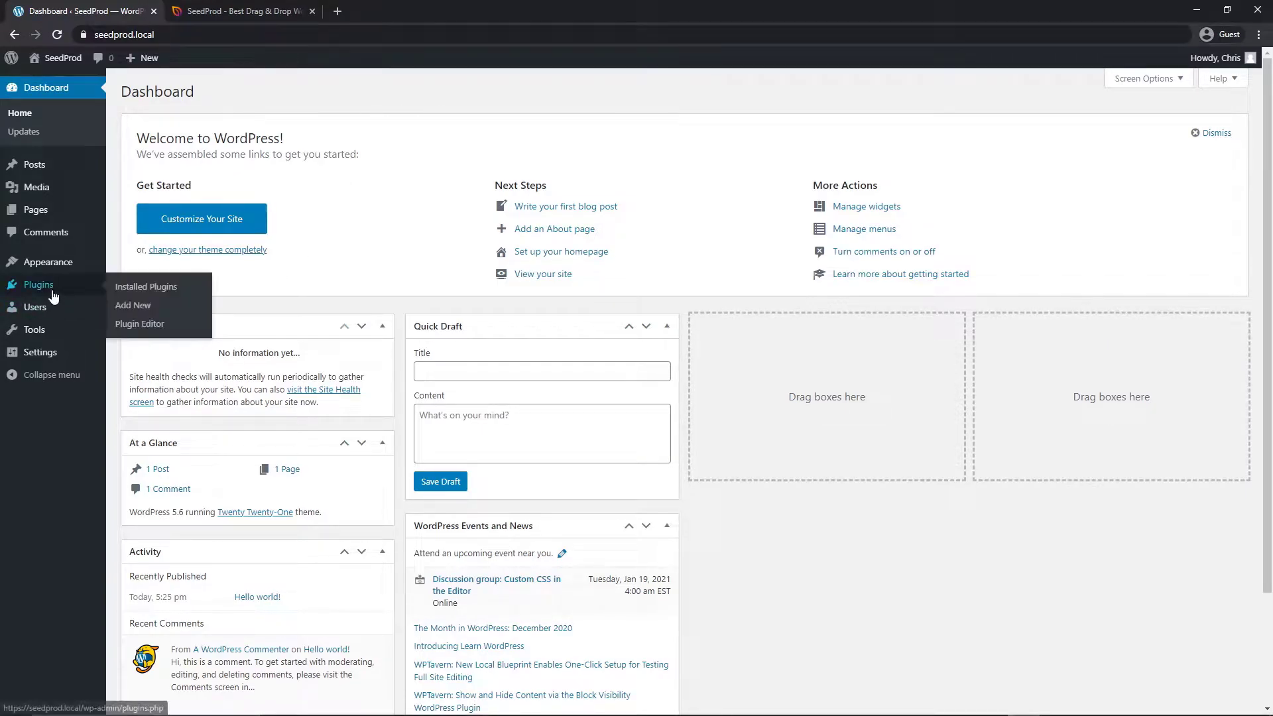
click(133, 305)
click(250, 95)
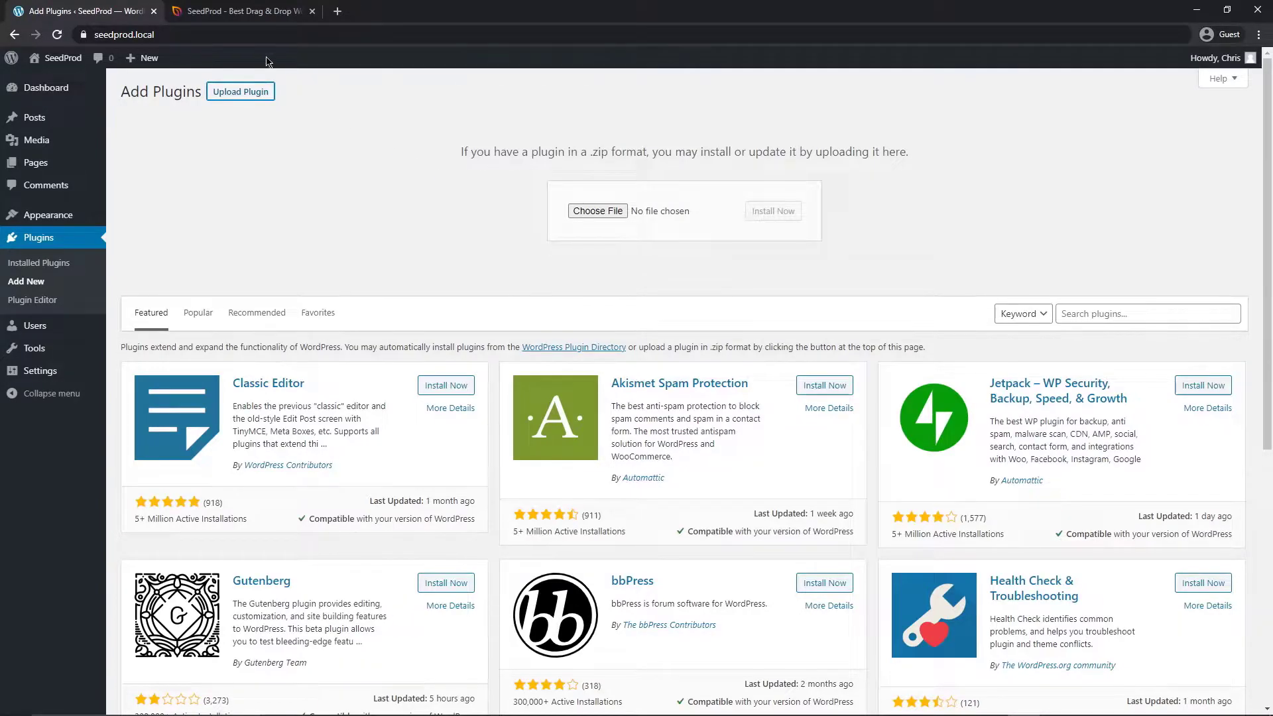
click(237, 12)
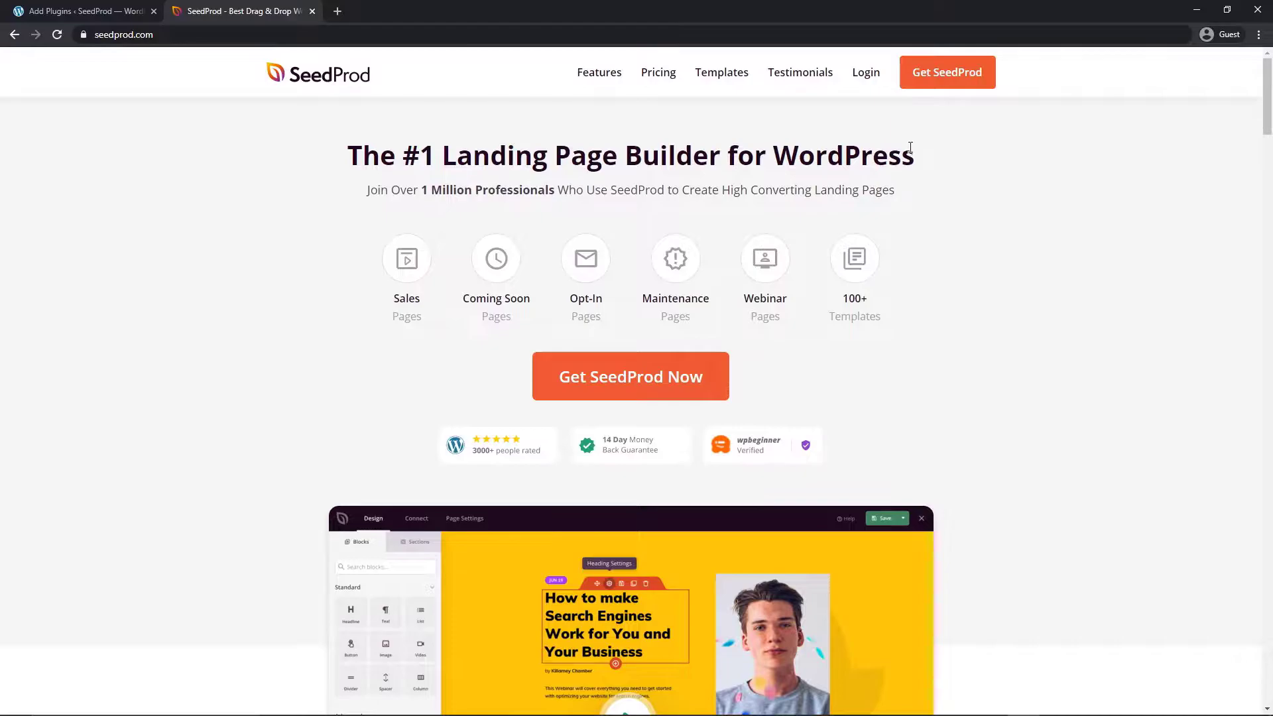
- Sign in to the SeedProd account, download Landing Page Pro 6.0.11.0 and copy the license key
click(866, 79)
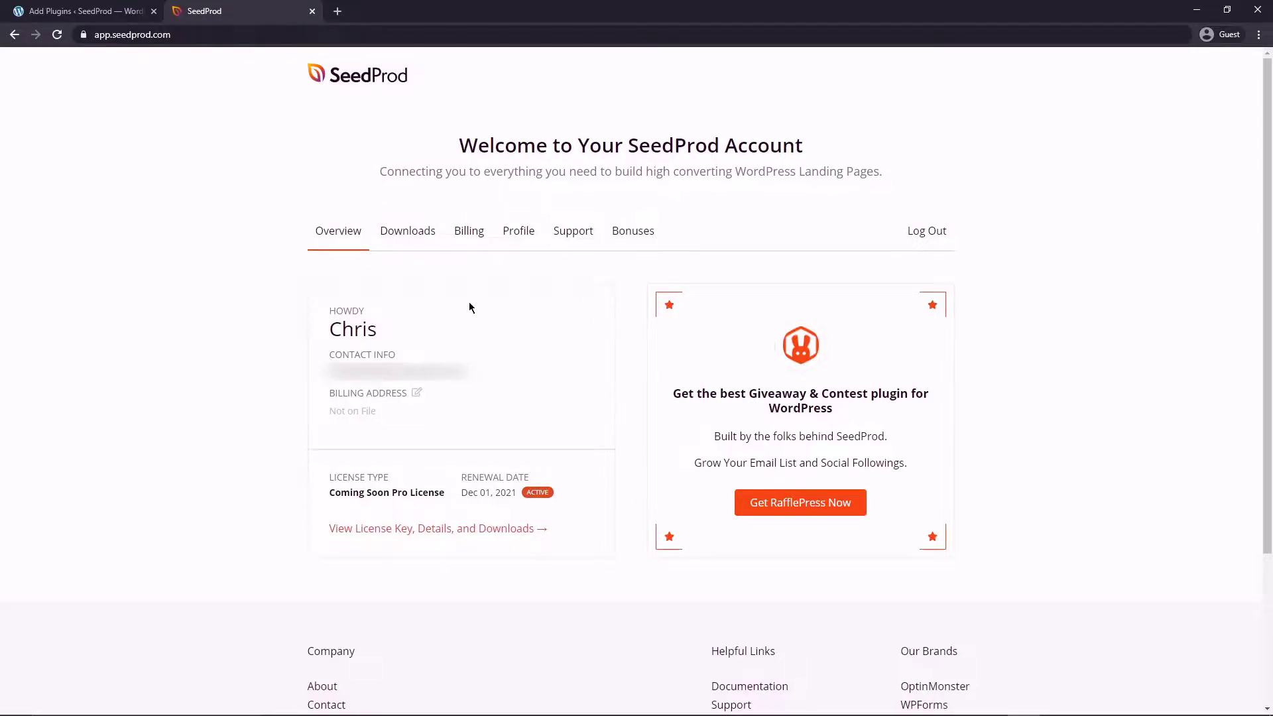
click(409, 238)
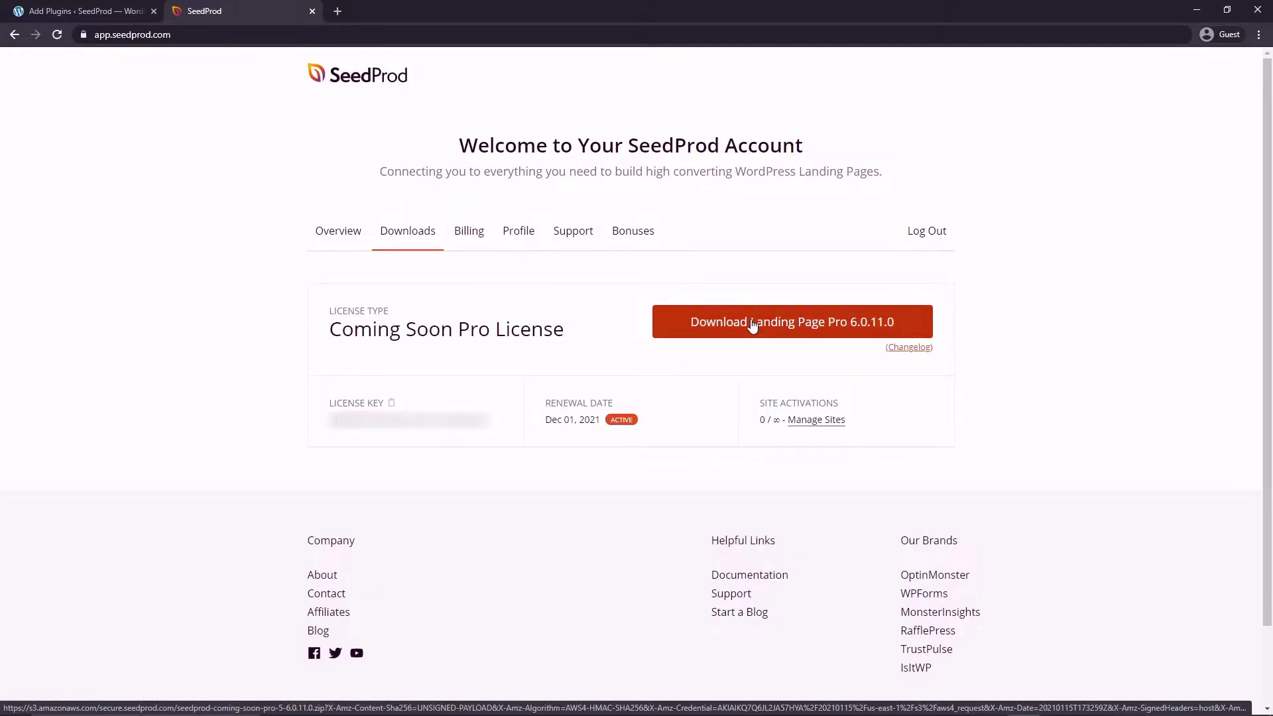
click(735, 329)
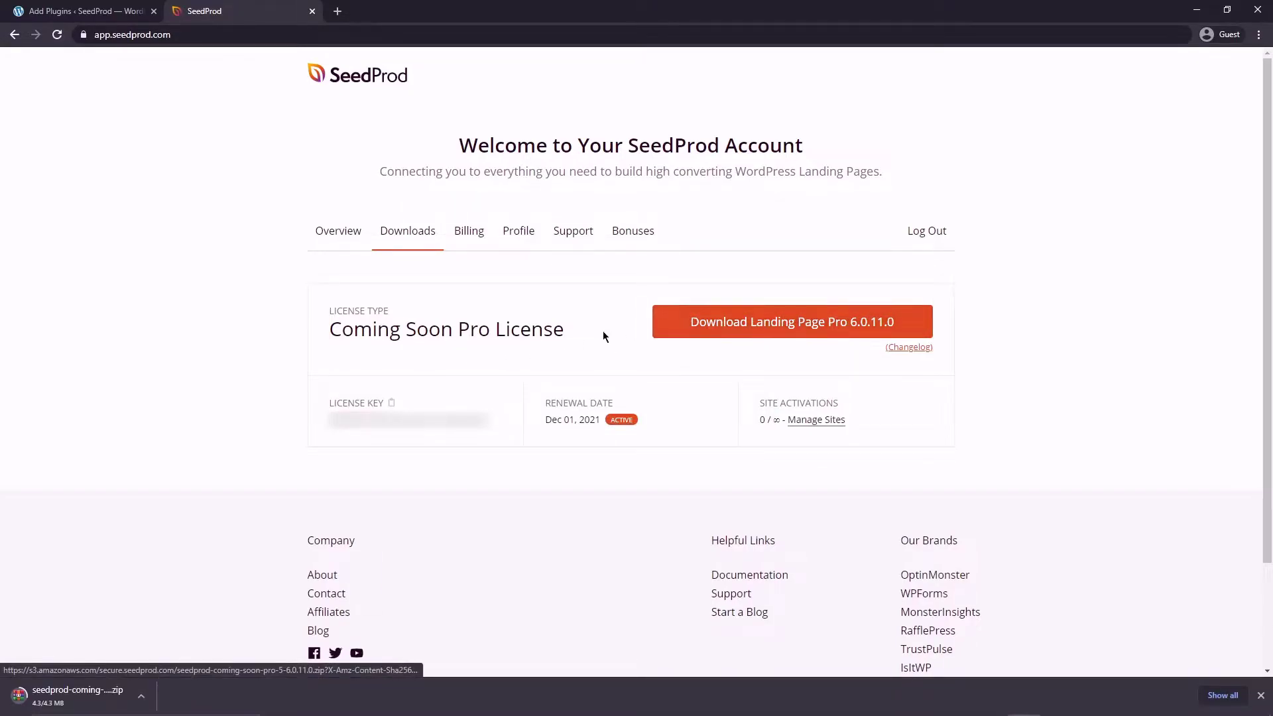
click(393, 403)
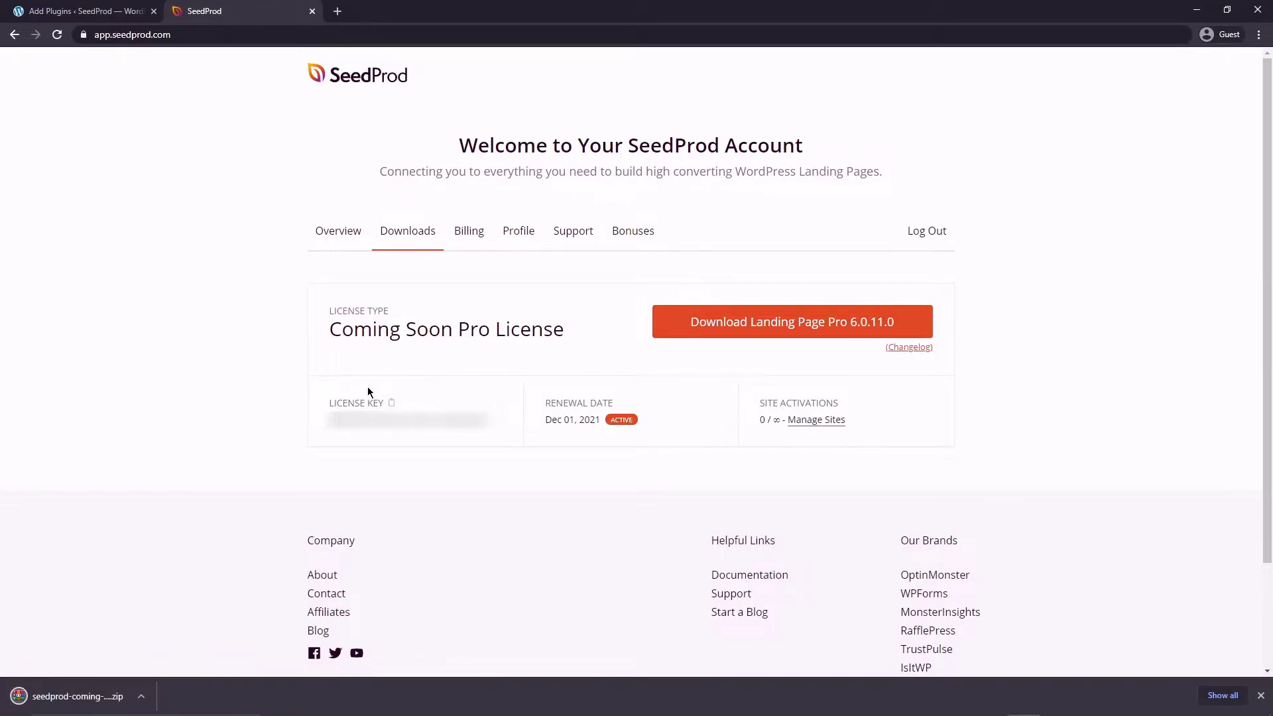
- Upload seedprod-coming-soon-pro-5-6.0.11.0 (1).zip in WordPress and install it
click(312, 11)
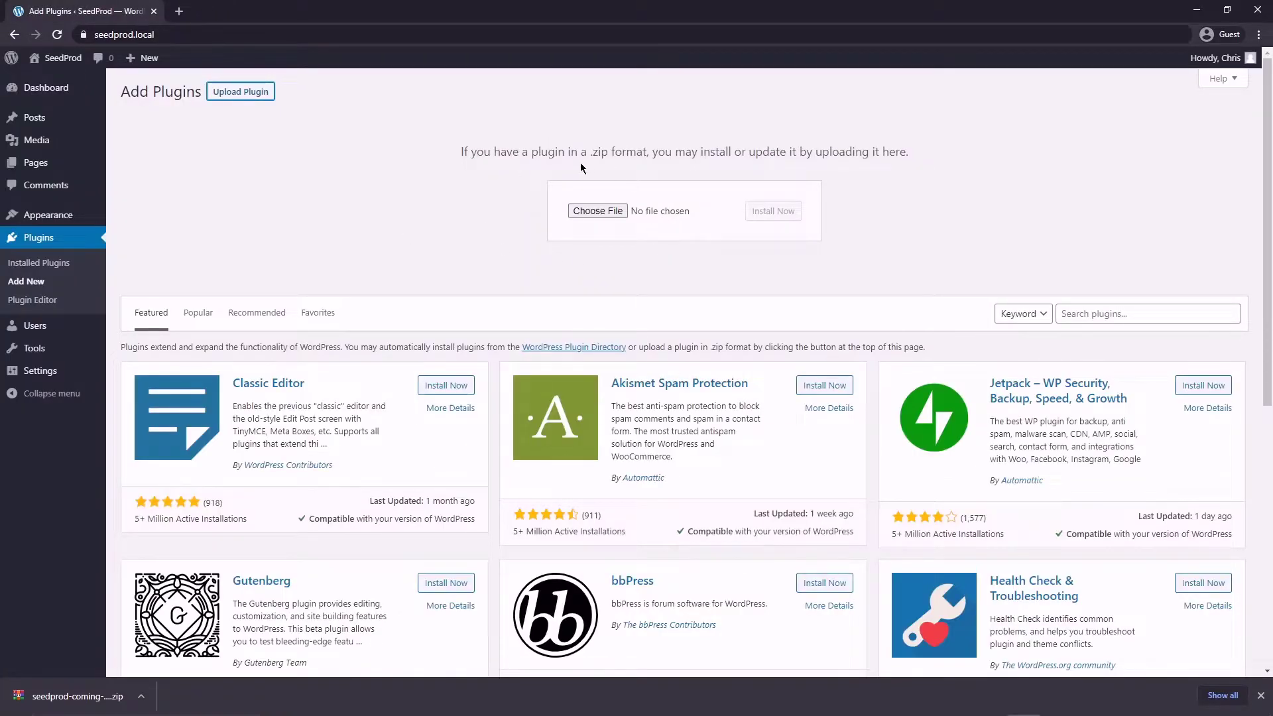
drag(73, 697, 603, 215)
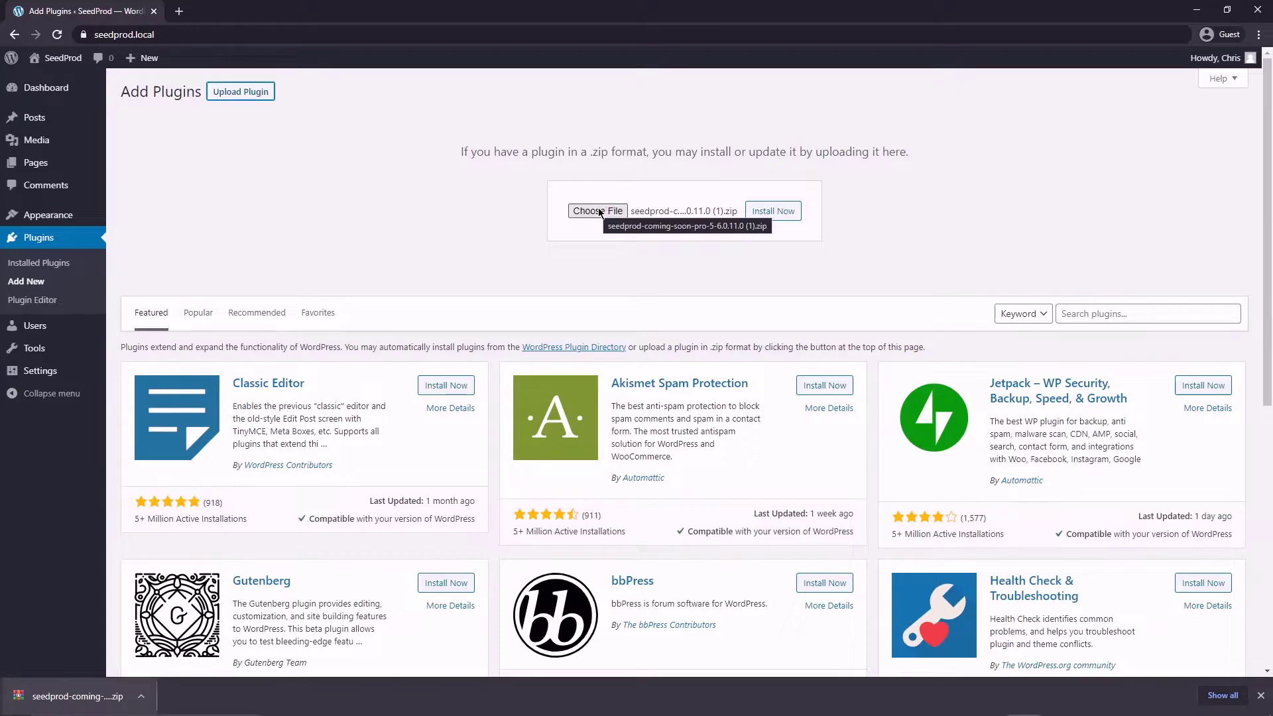
click(781, 220)
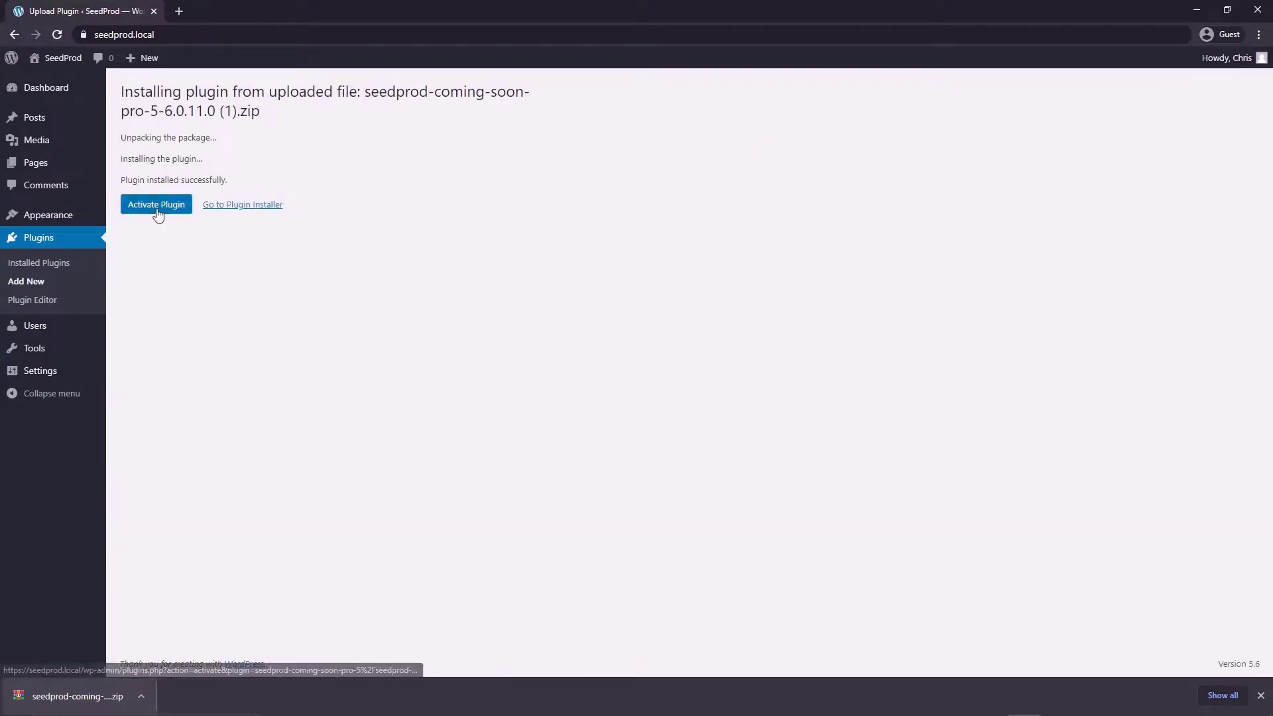
- Activate SeedProd, paste and verify the license key, then view the SeedProd Pages screen
click(156, 205)
right_click(581, 289)
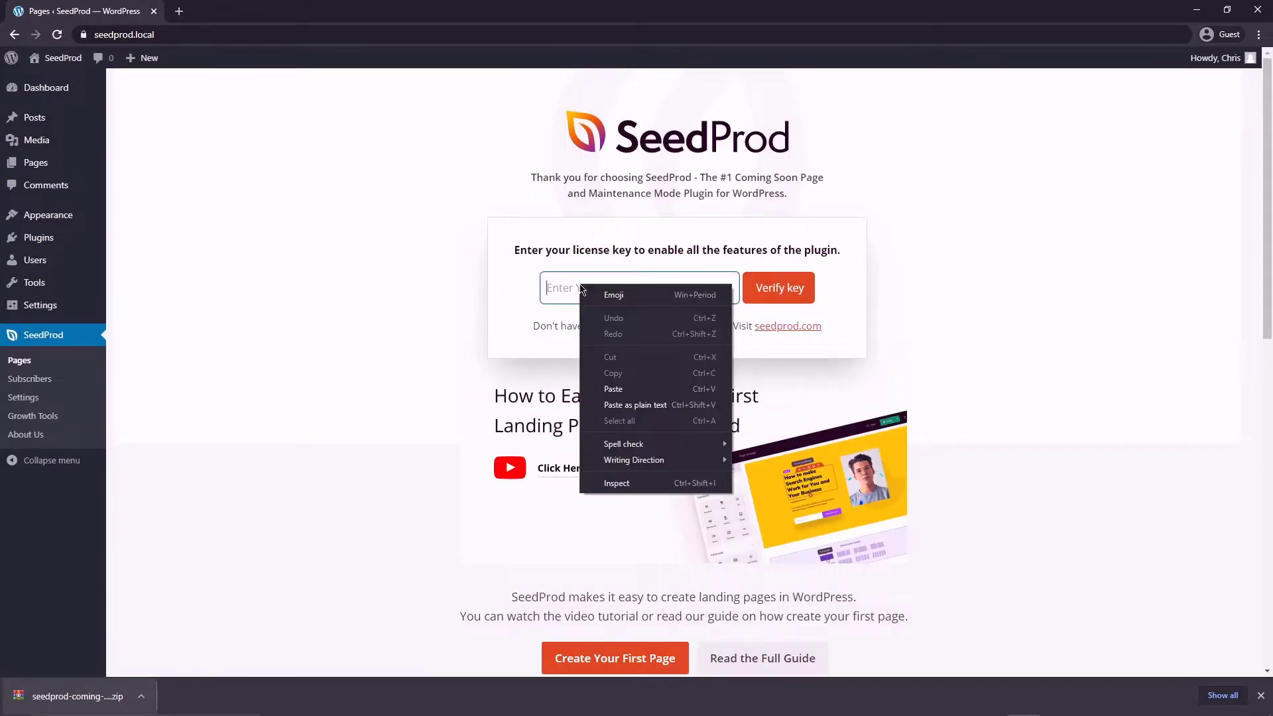
click(617, 390)
click(782, 292)
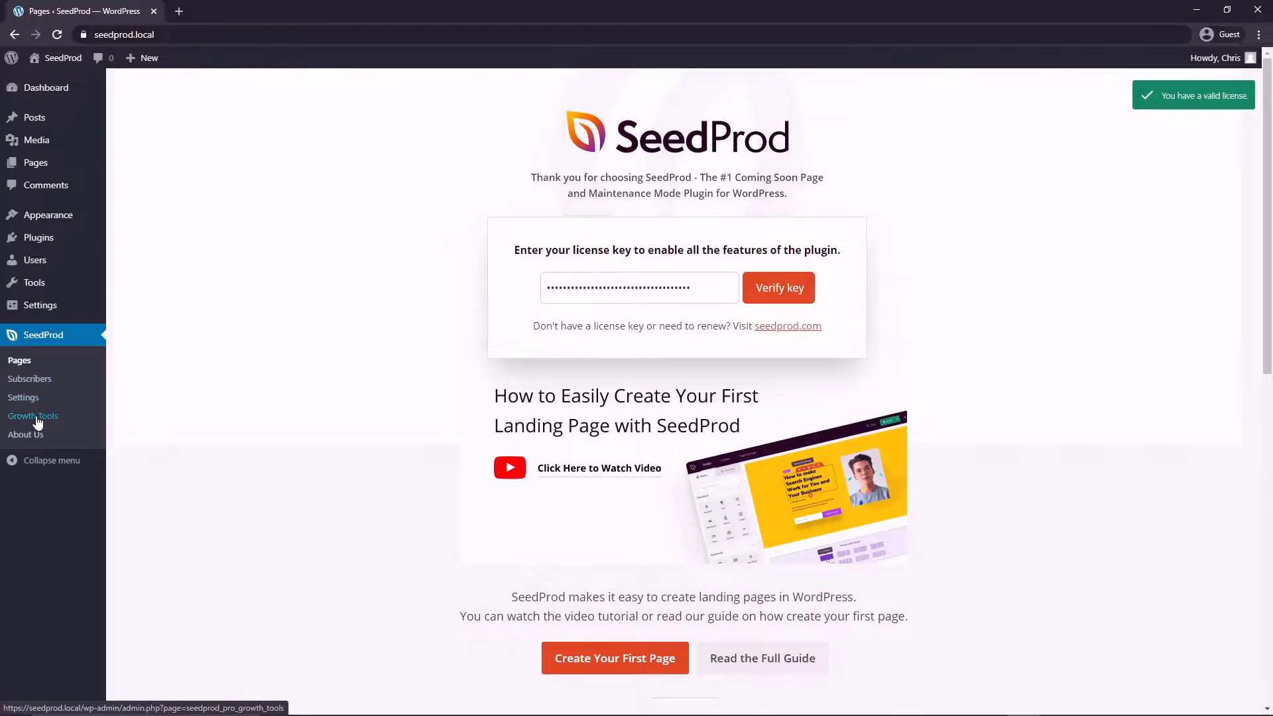
click(18, 360)
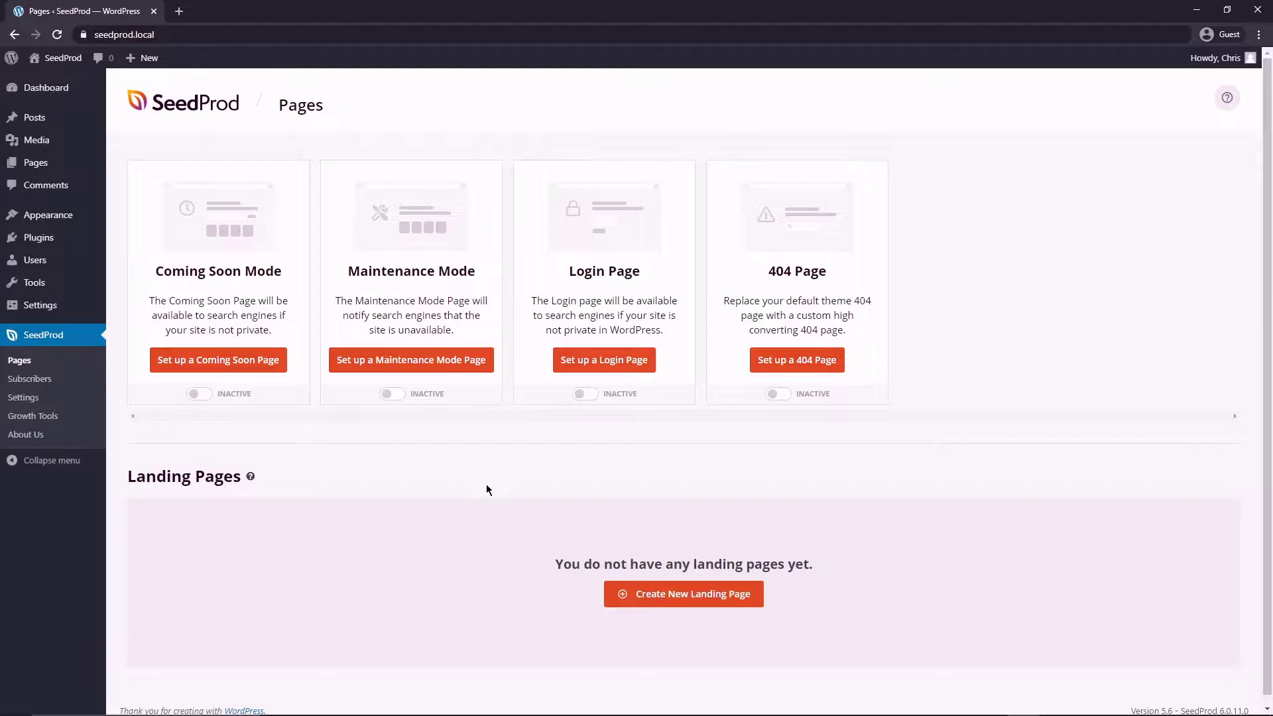
- Start a new landing page and browse the Coming Soon, Maintenance, 404 and Sales template categories
click(683, 597)
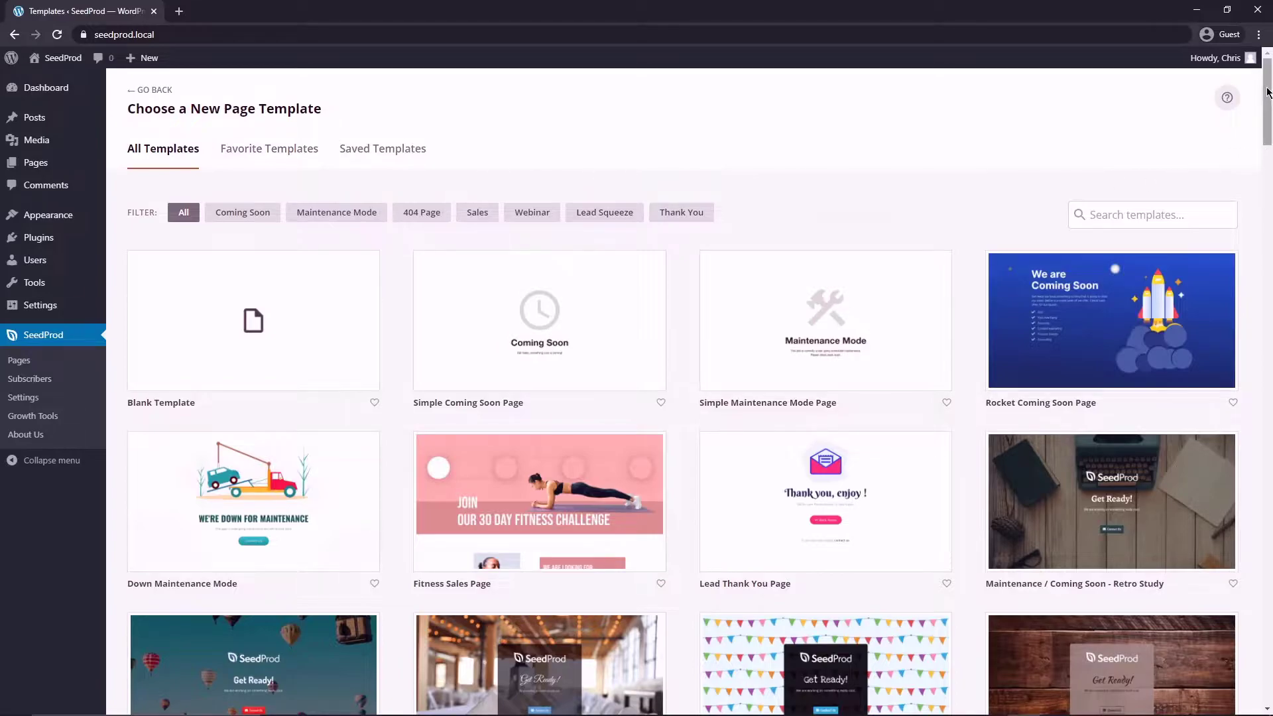
scroll(1246, 153, down, 20)
scroll(700, 392, down, 20)
scroll(1242, 222, up, 20)
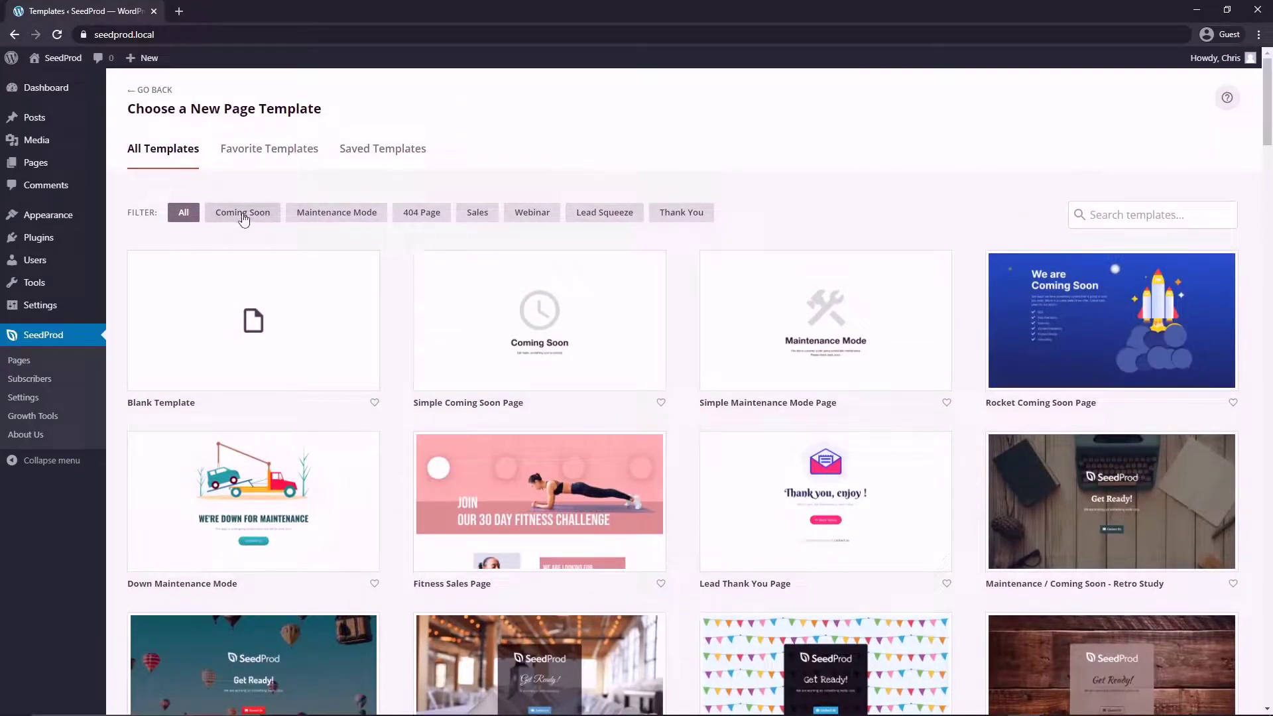
click(244, 214)
click(336, 217)
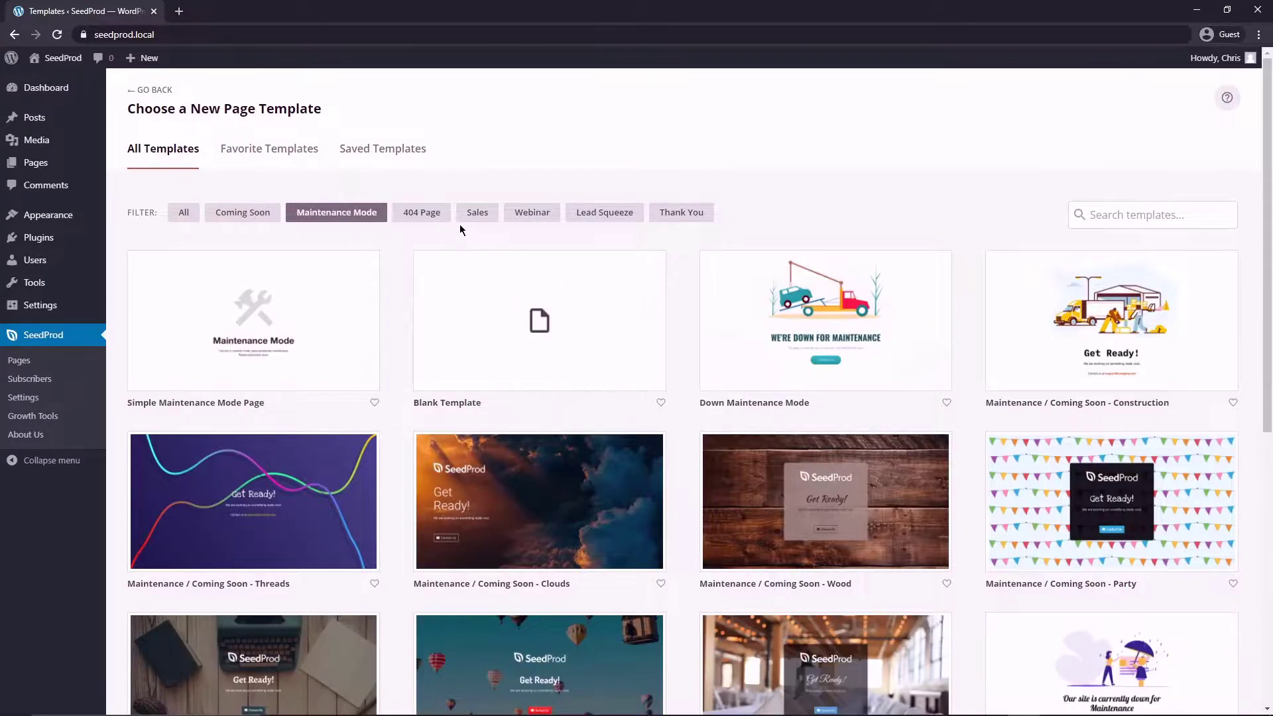
click(412, 215)
click(482, 219)
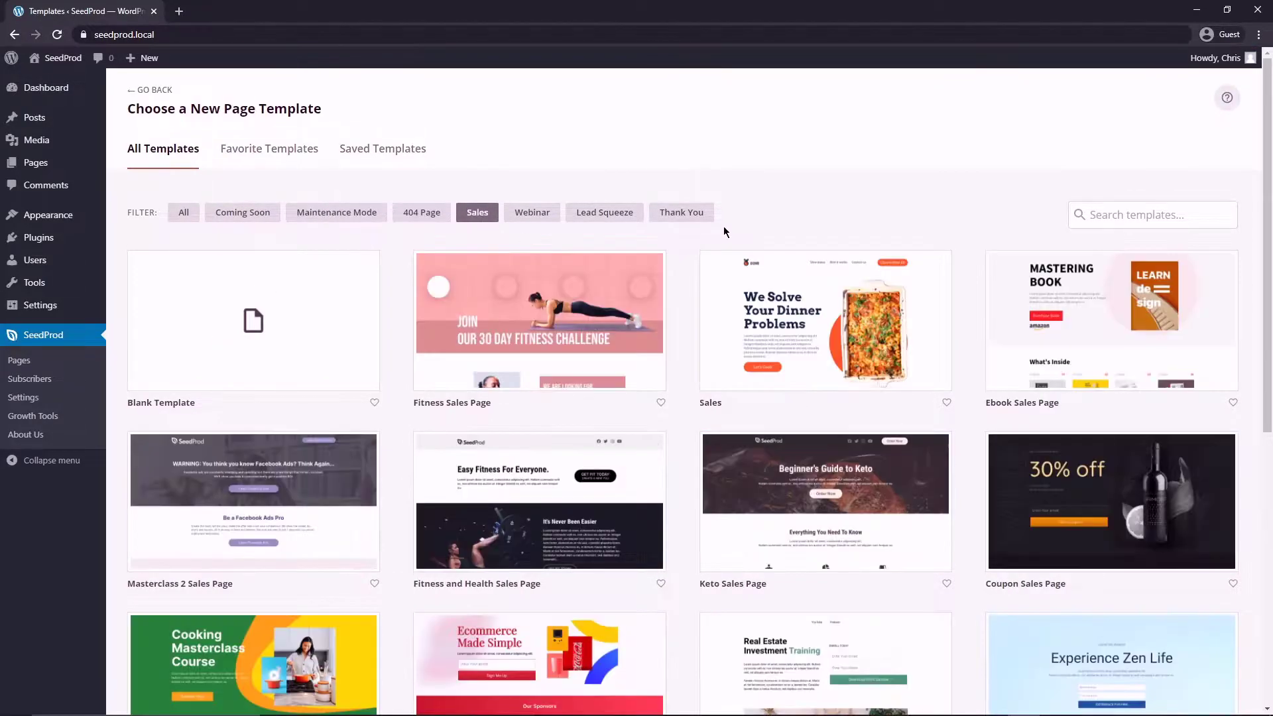
click(1136, 213)
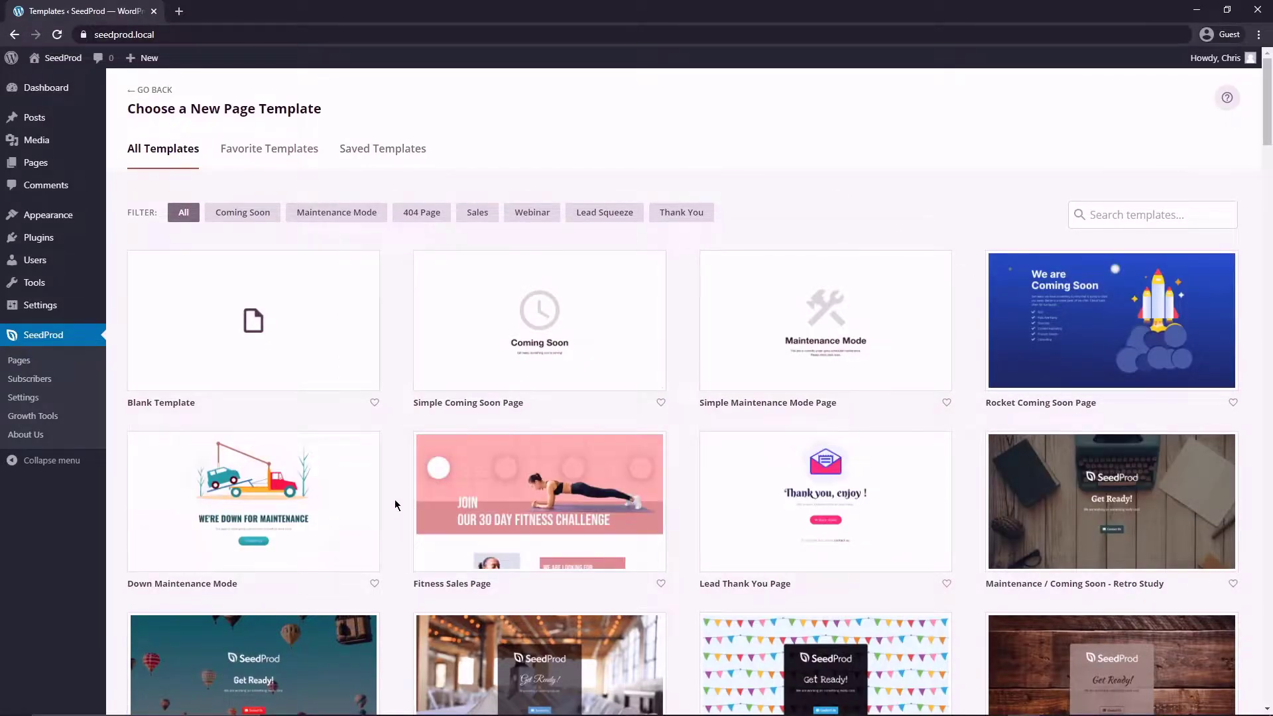
mouse_move(268, 367)
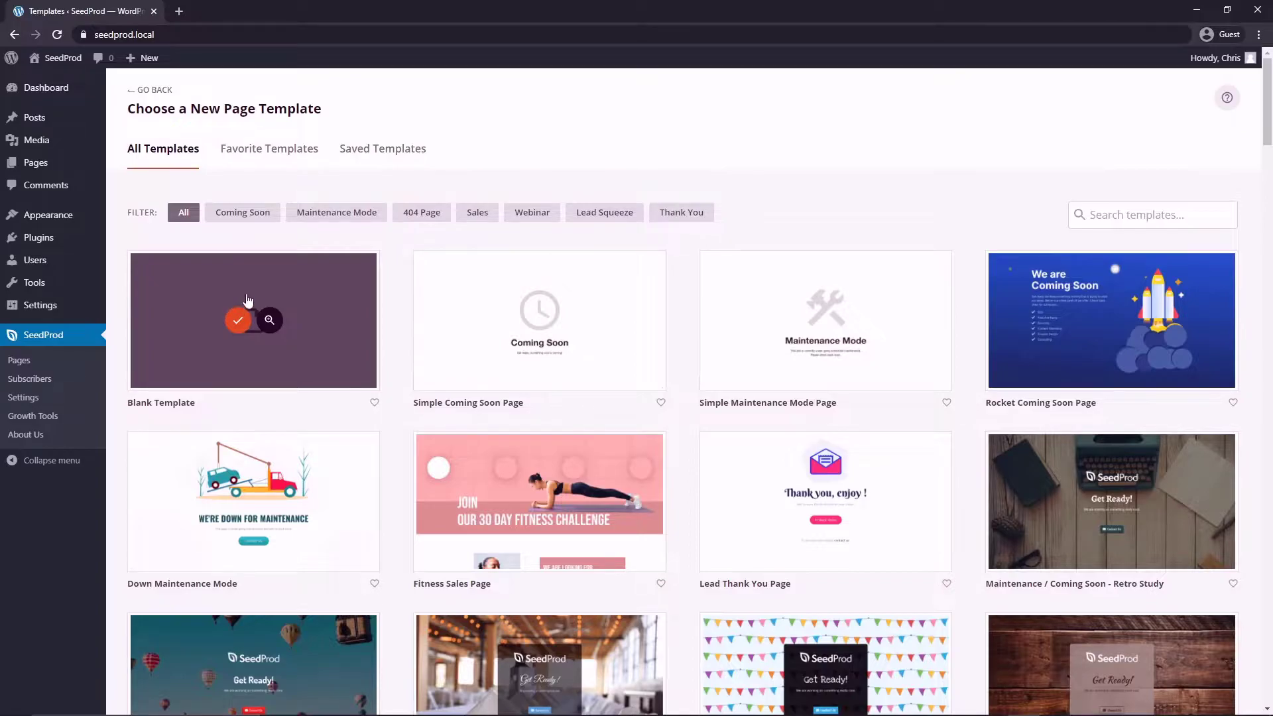
- Search 'news', pick Newsletter Squeeze Page, name it Landing Page #1 and start editing
click(1120, 215)
text(newsletter)
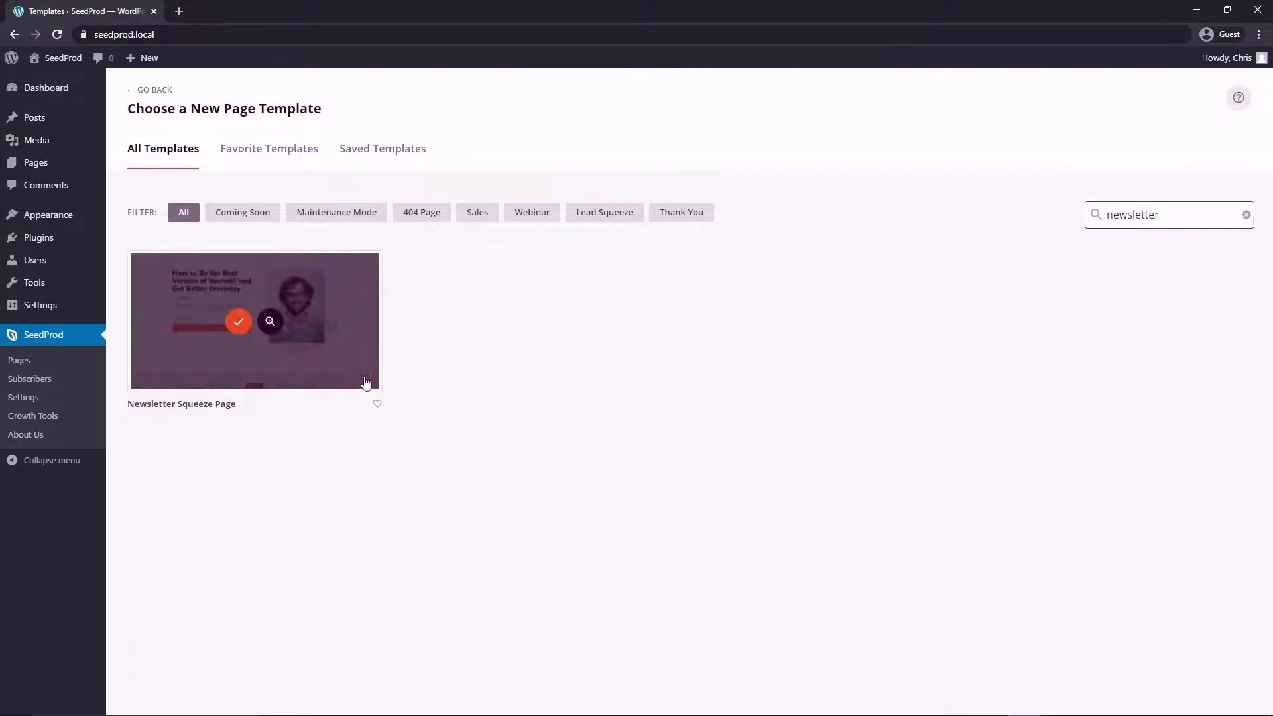
click(238, 325)
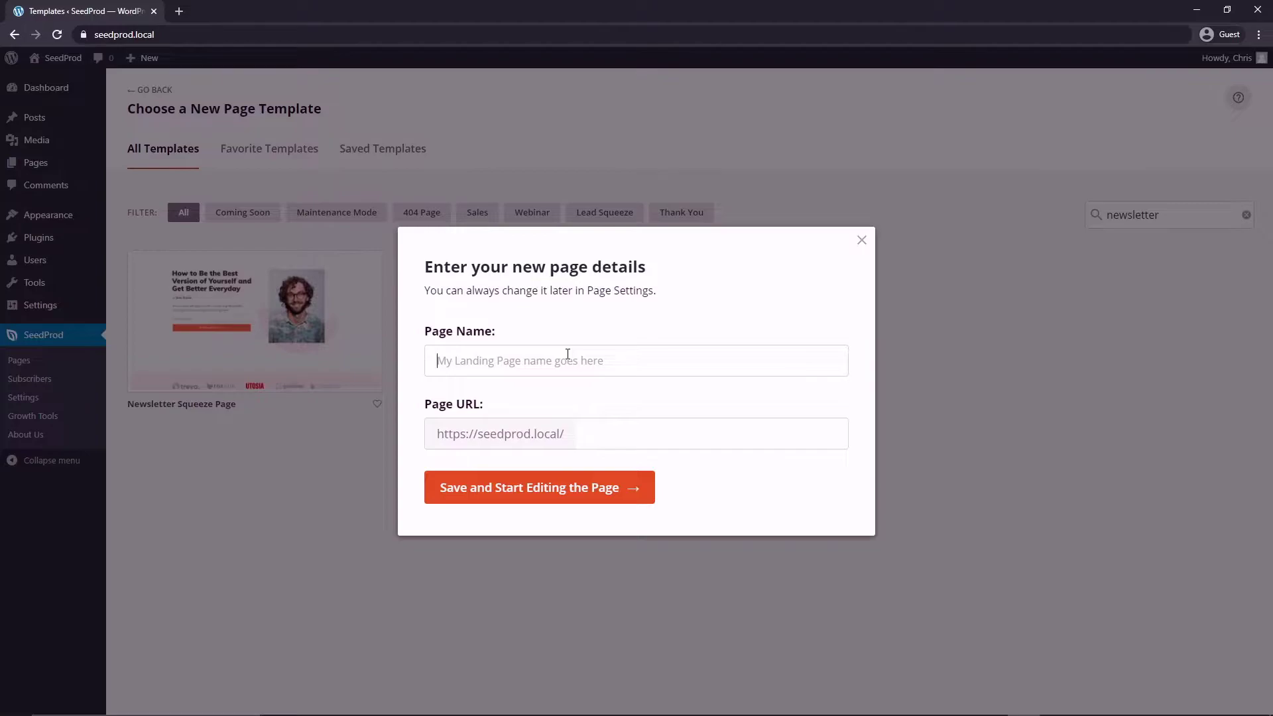
text(Landing Page #1)
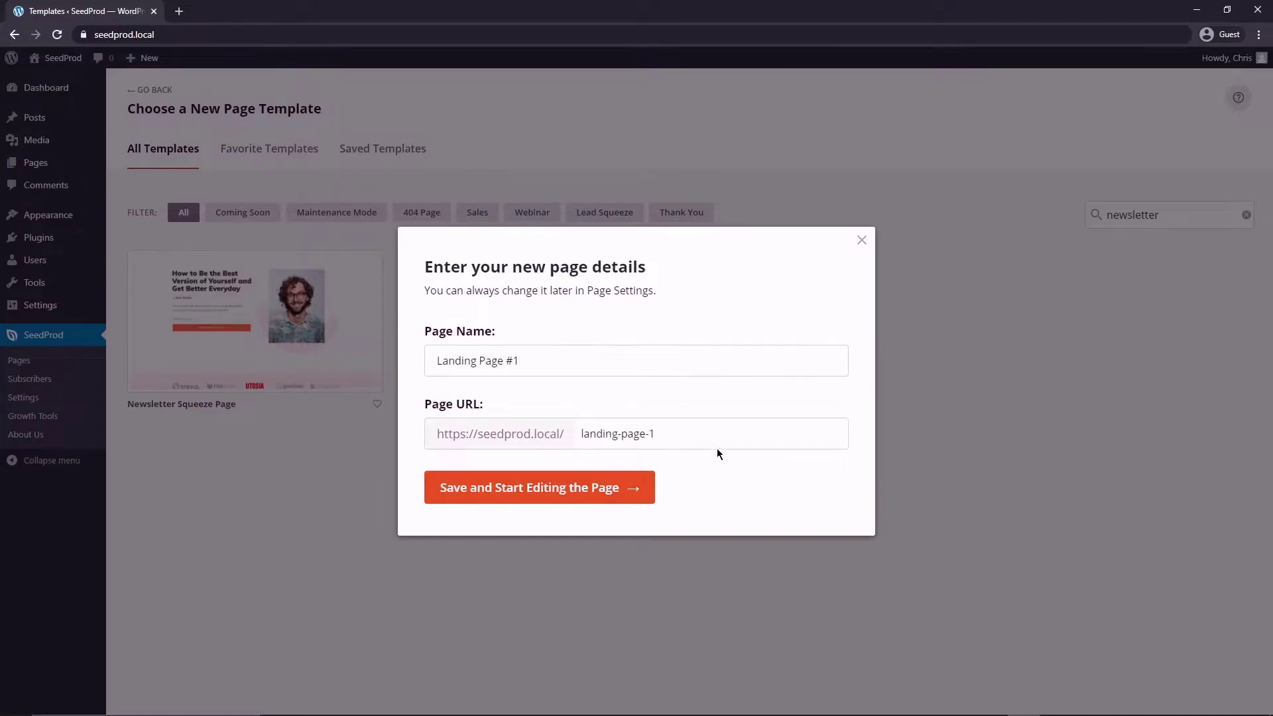
click(519, 494)
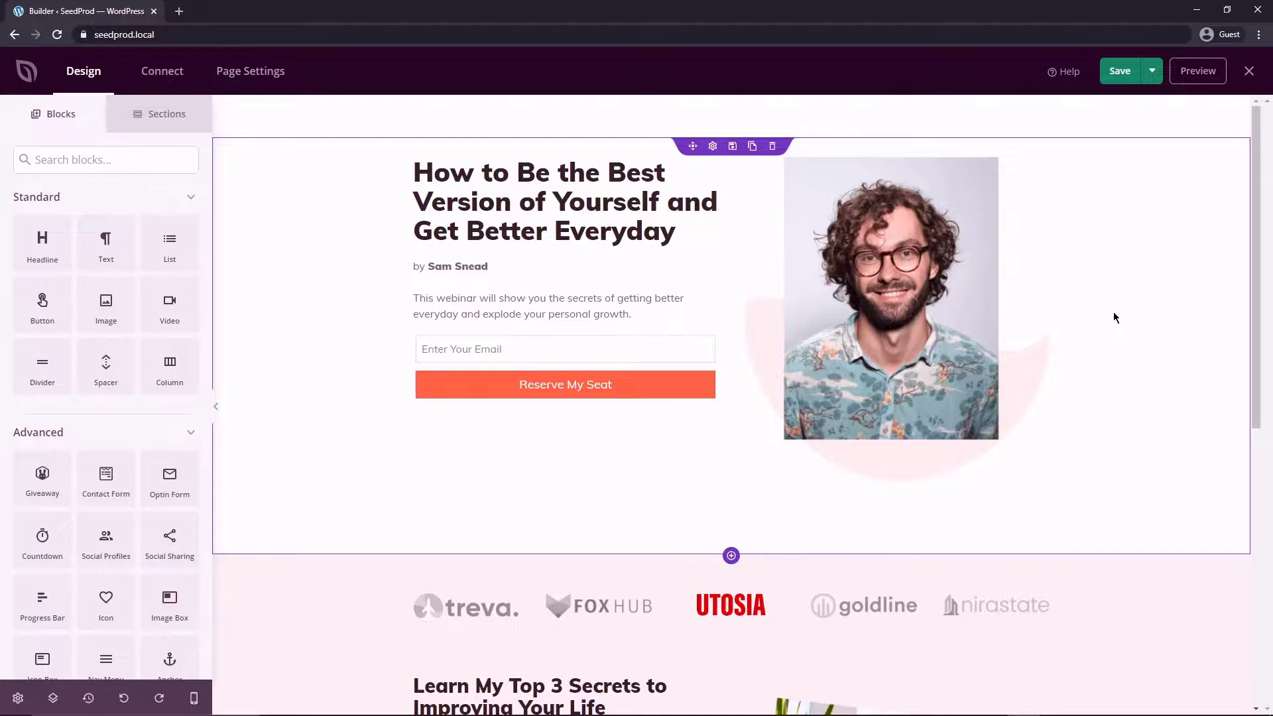
- Scroll through the template and glance at the headline and opt-in form settings
scroll(1097, 316, down, 5)
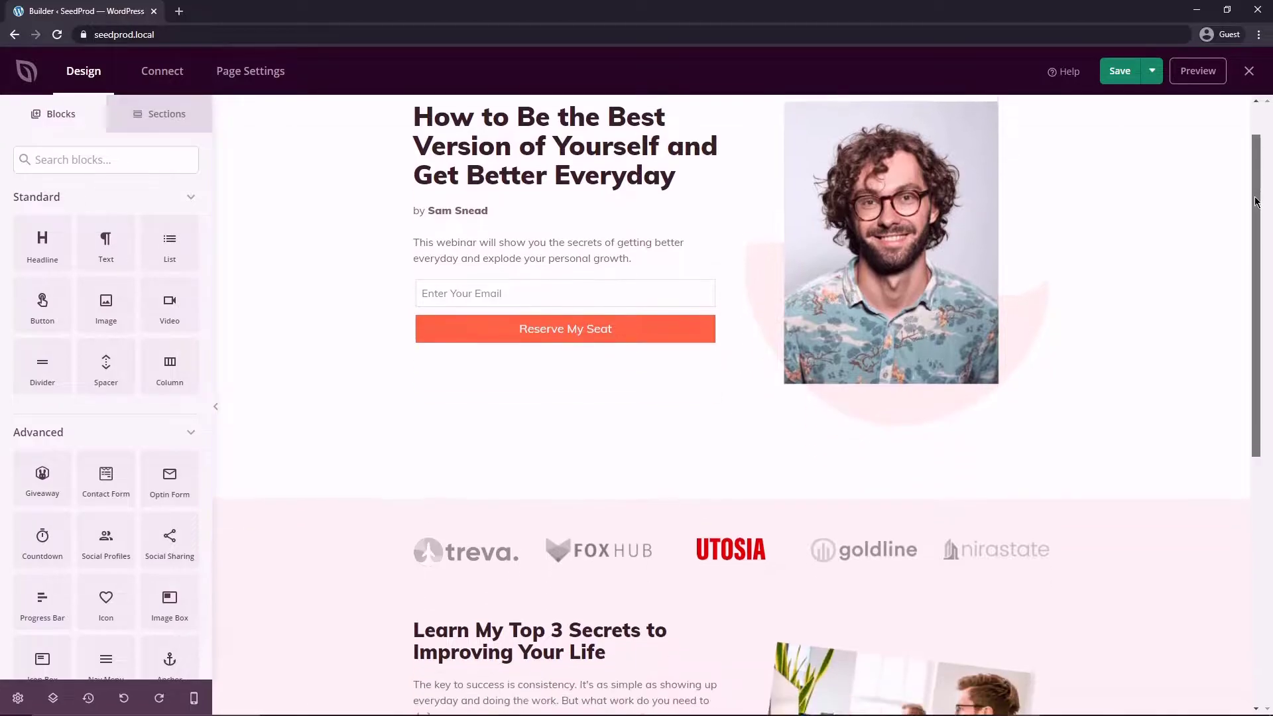
scroll(1243, 371, down, 3)
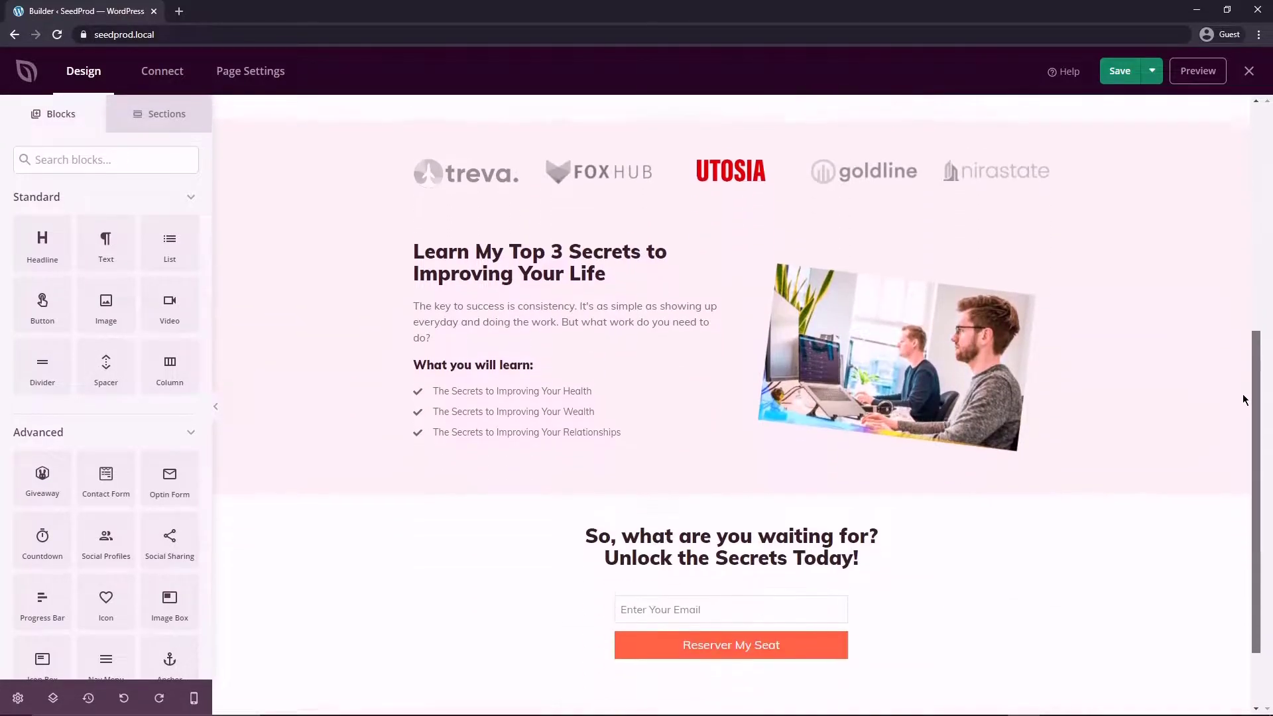
scroll(1244, 431, up, 1)
scroll(1243, 400, up, 7)
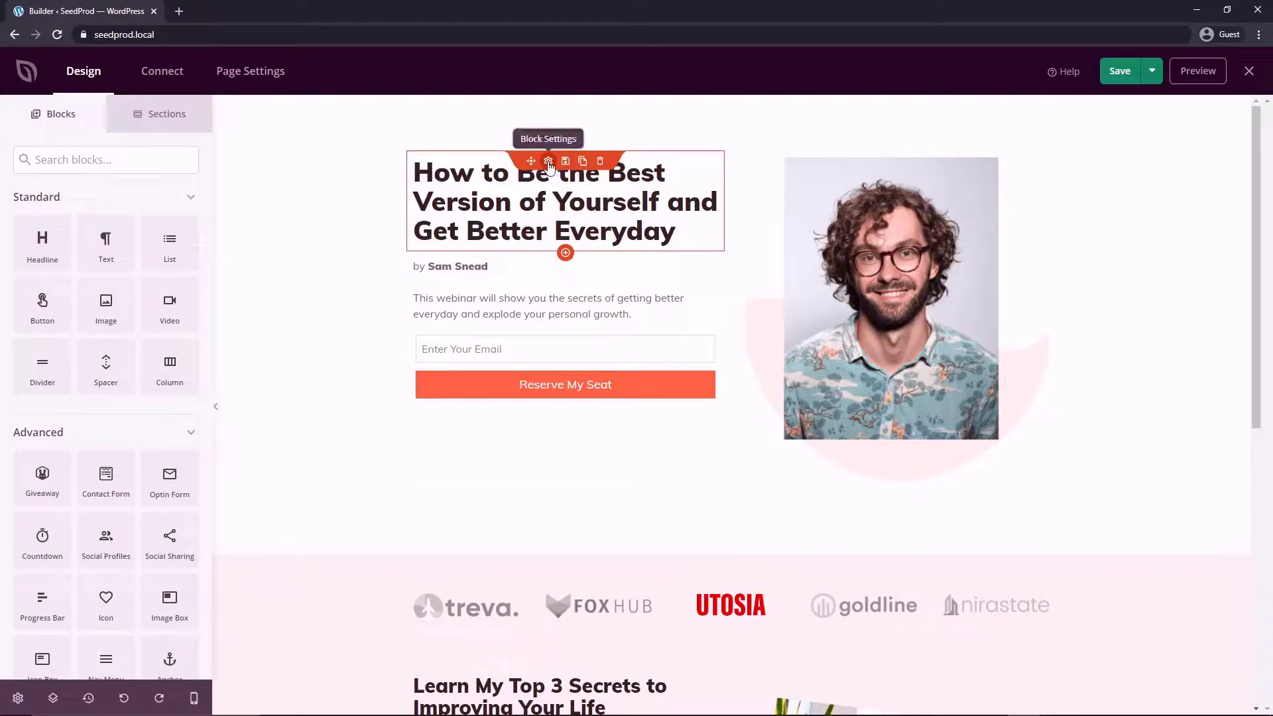
click(549, 162)
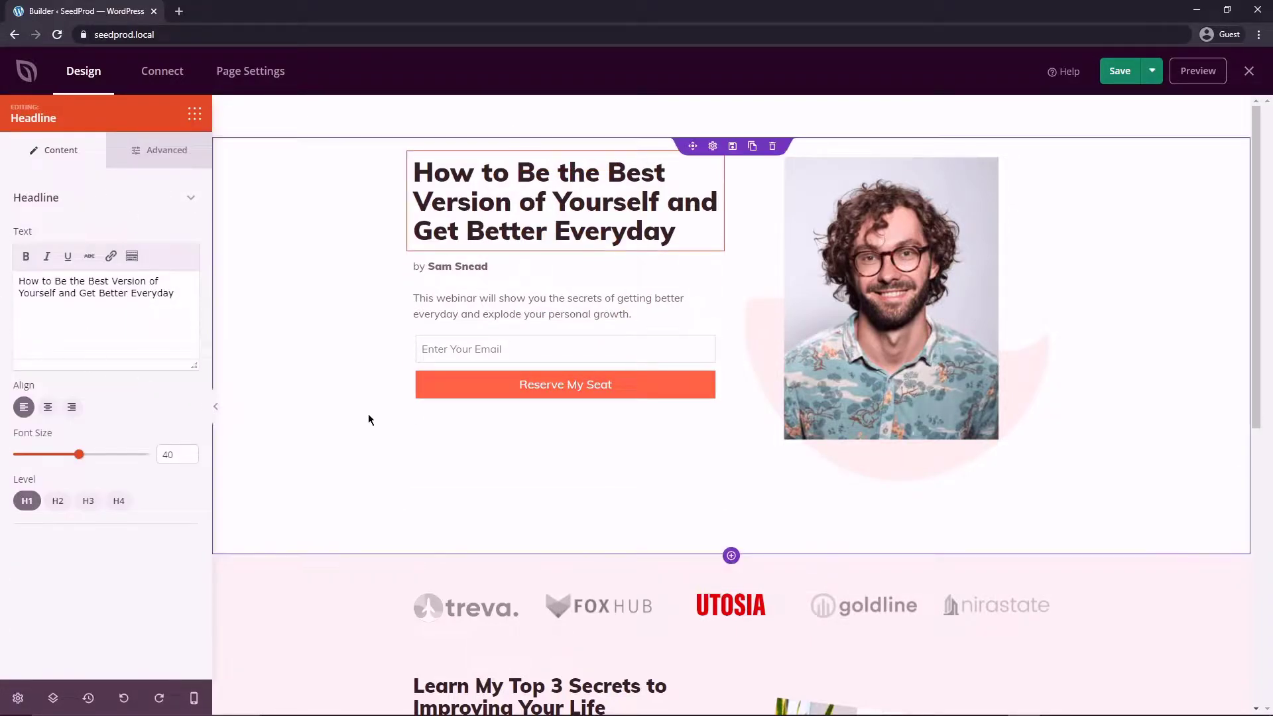
click(549, 320)
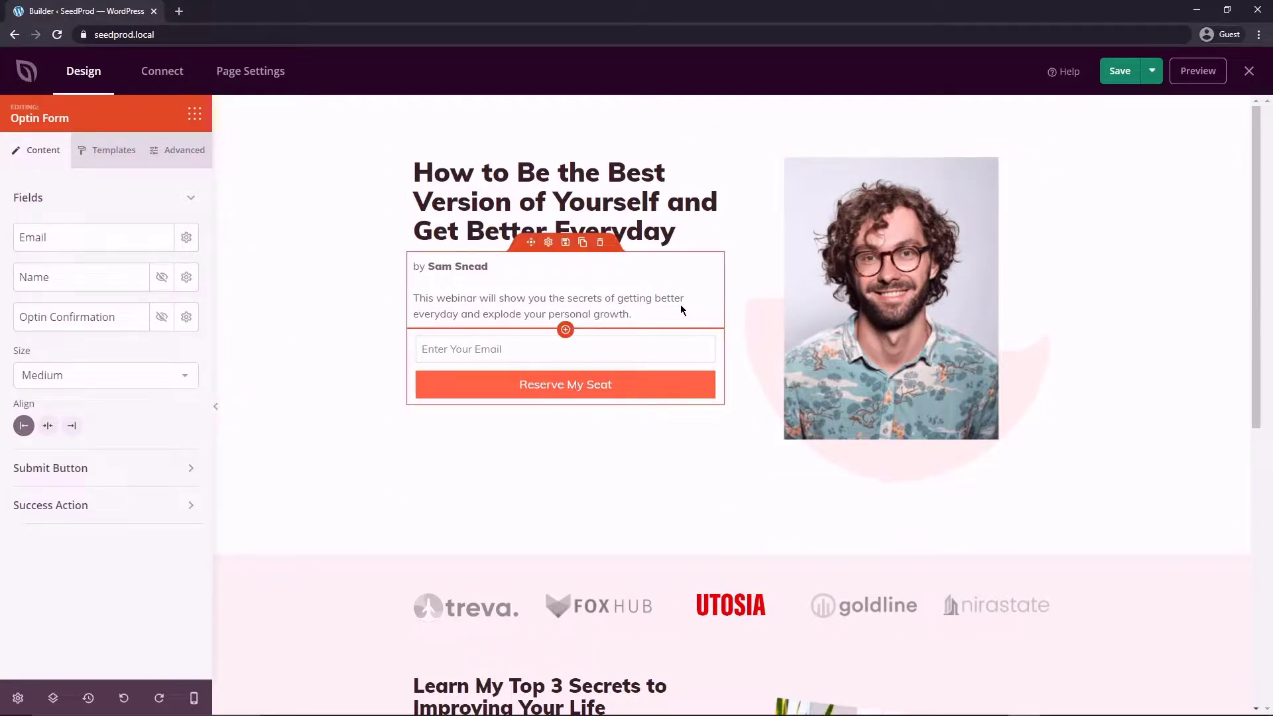
- Review the presenter photo's Content, Templates and Advanced image options
click(880, 161)
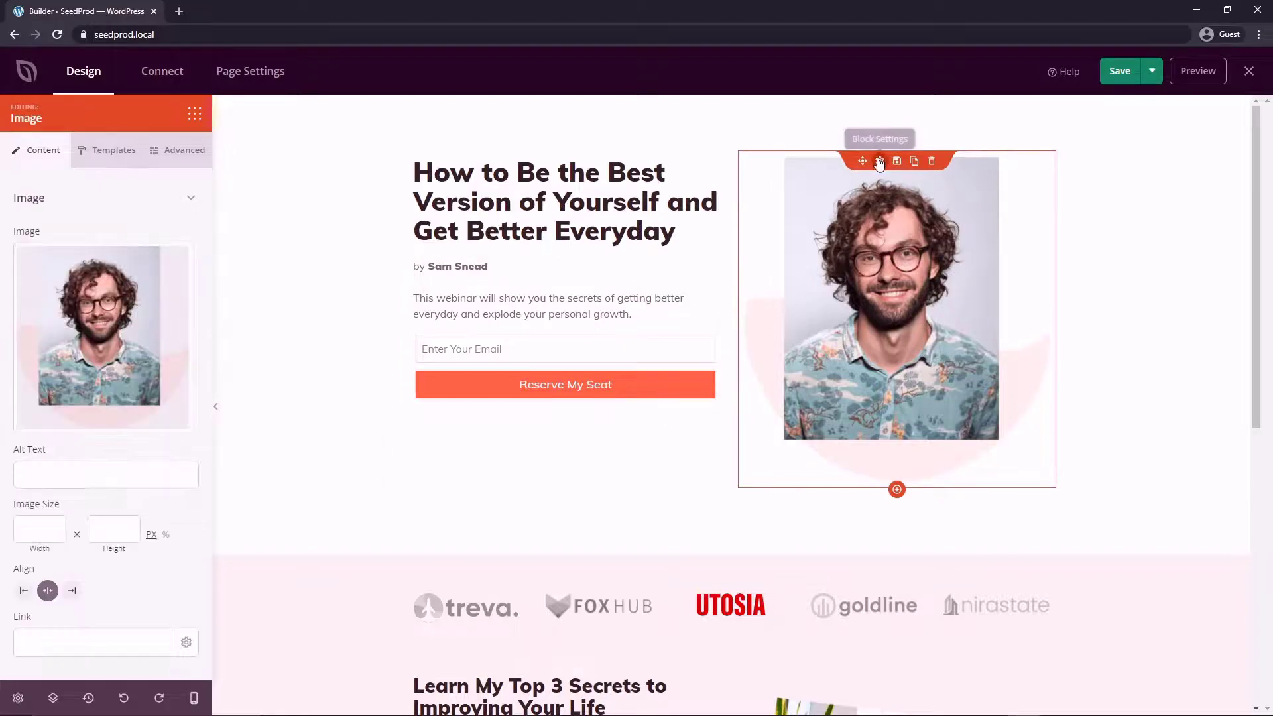
mouse_move(78, 360)
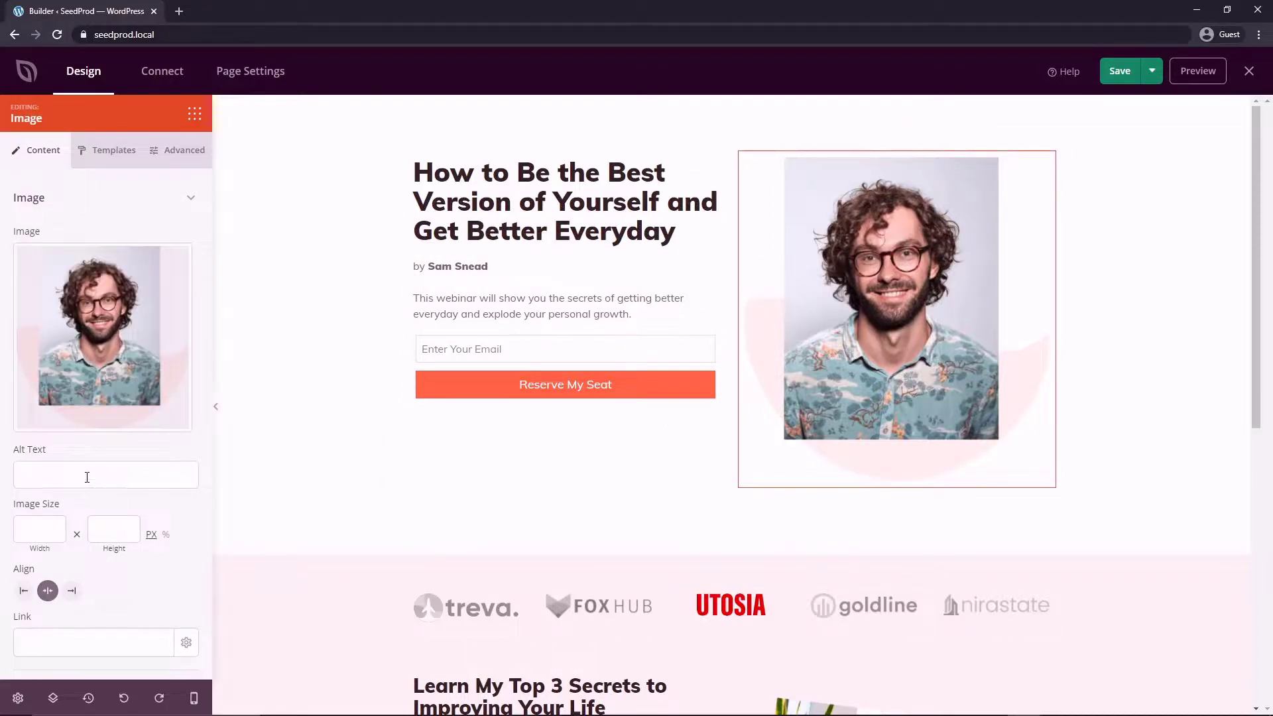
scroll(52, 512, down, 1)
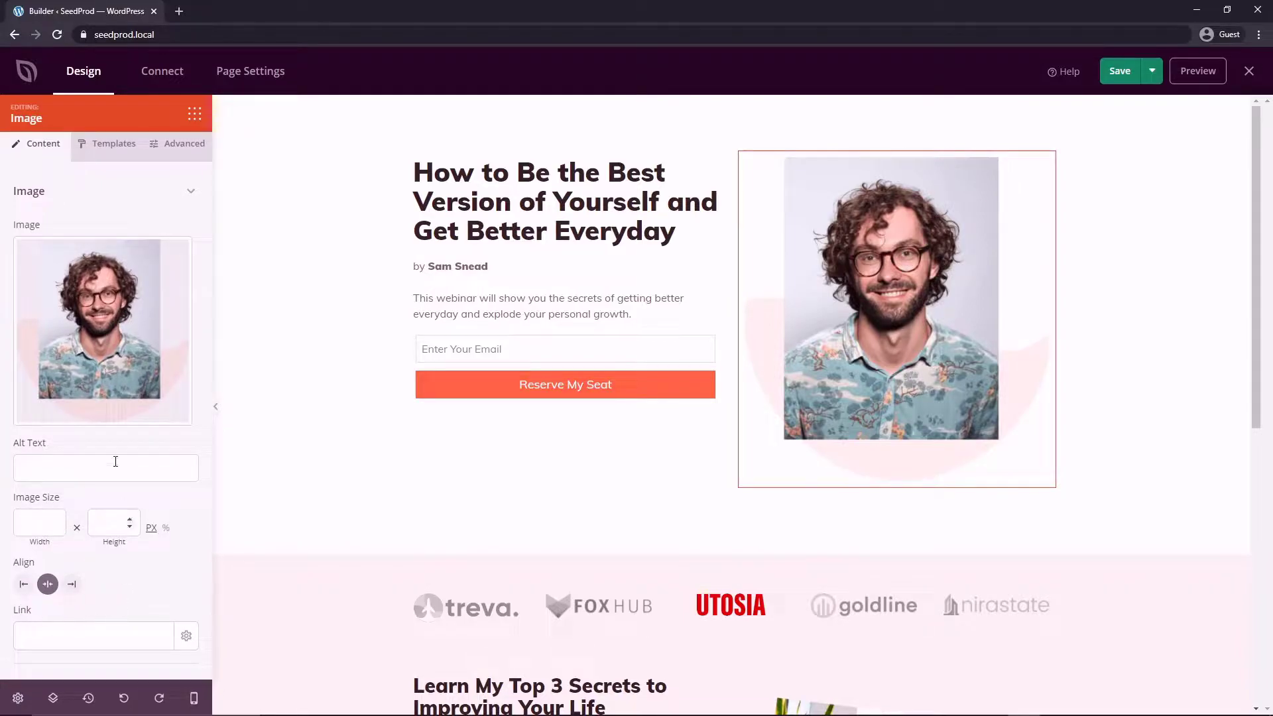
click(108, 143)
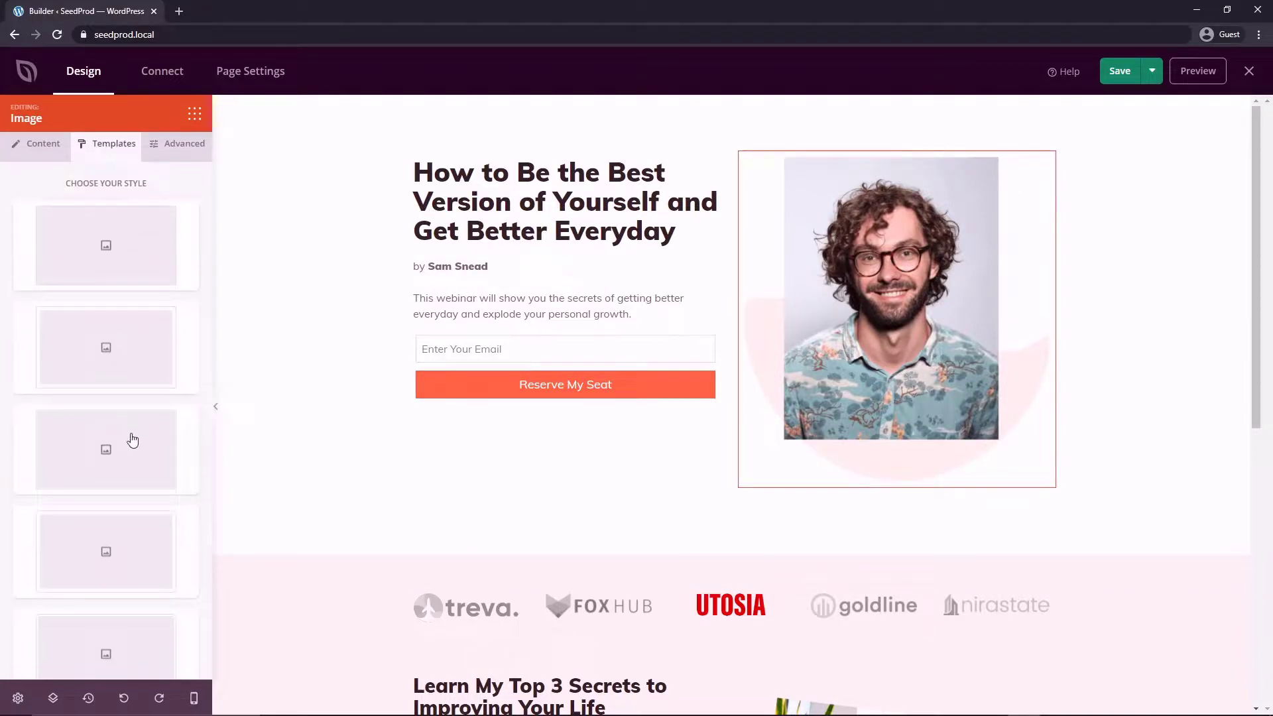
scroll(133, 441, down, 1)
scroll(128, 494, up, 1)
click(185, 153)
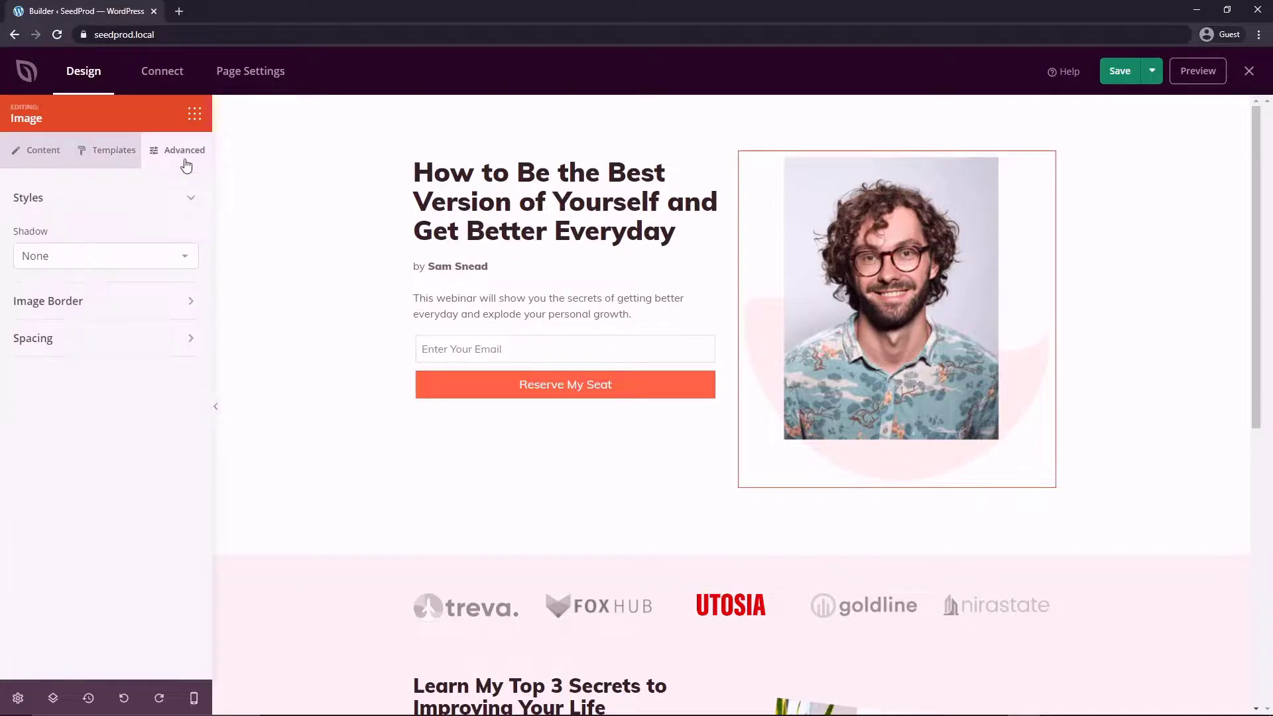
click(548, 171)
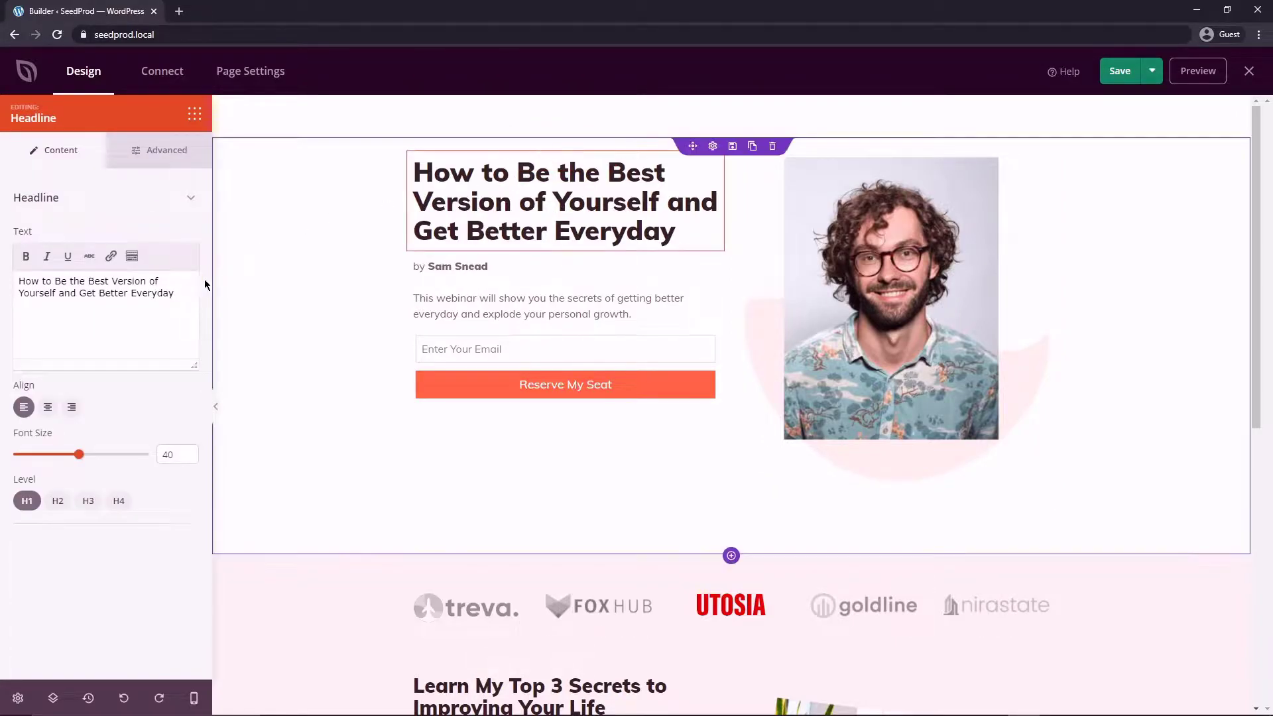
- Replace the headline with 'How to make a living while on vacation 365 days a year...'
drag(179, 295, 2, 269)
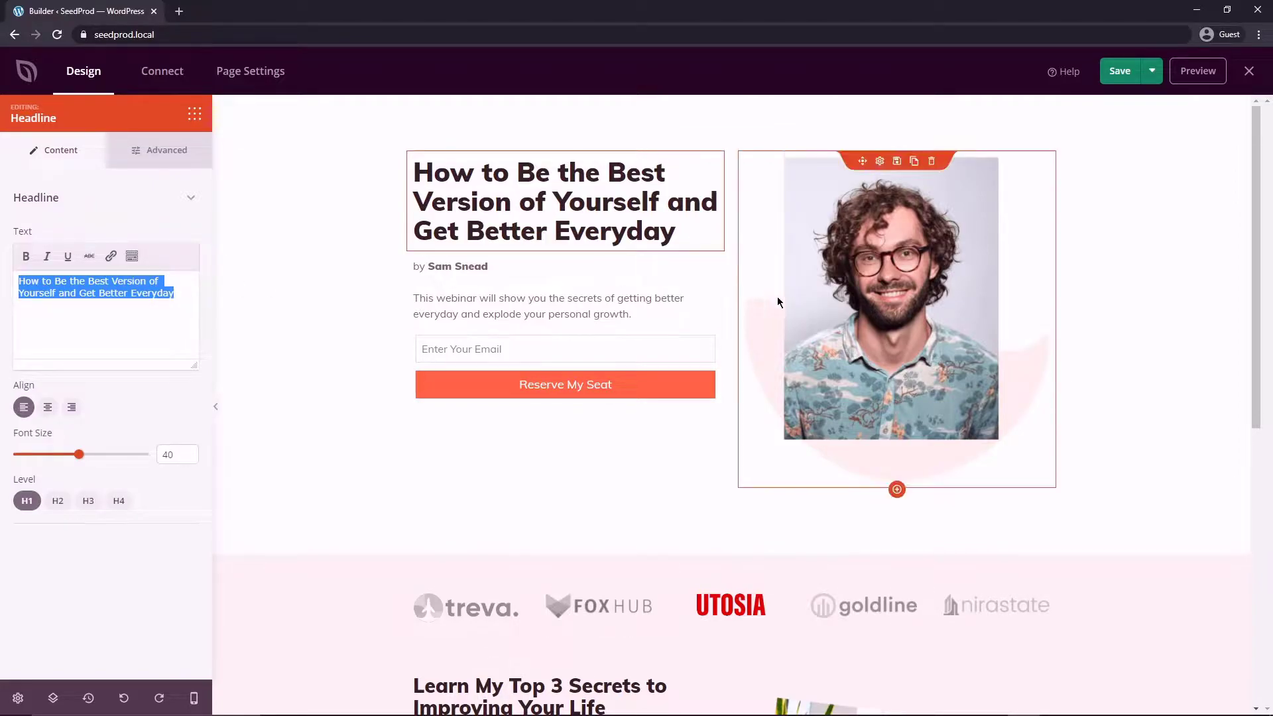
text(How to make a living while on vacation 365 days a year...)
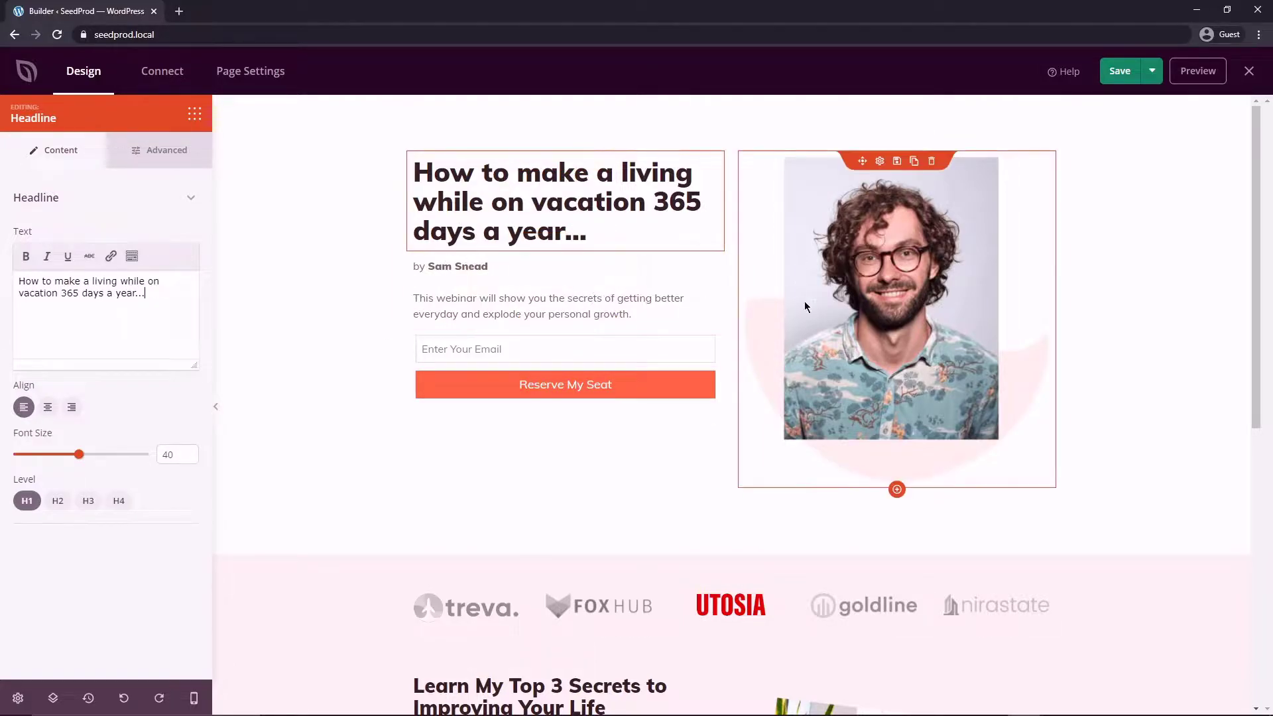
click(610, 312)
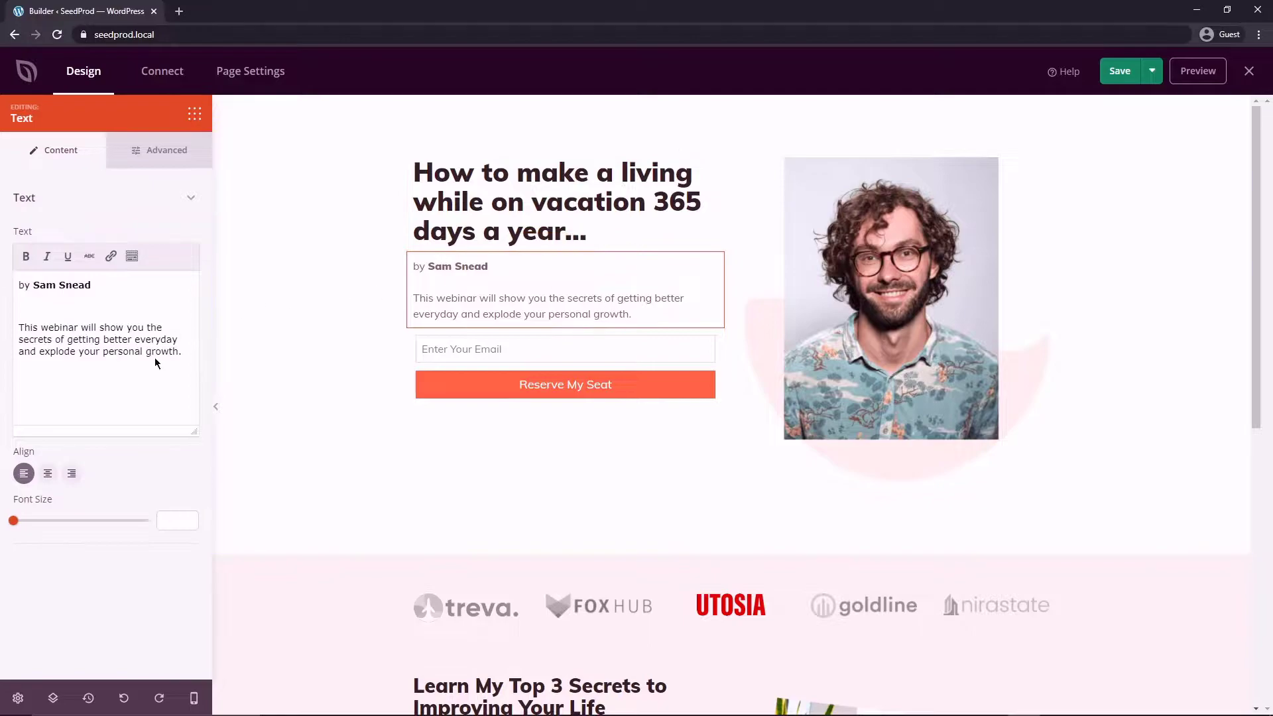
drag(184, 351, 19, 327)
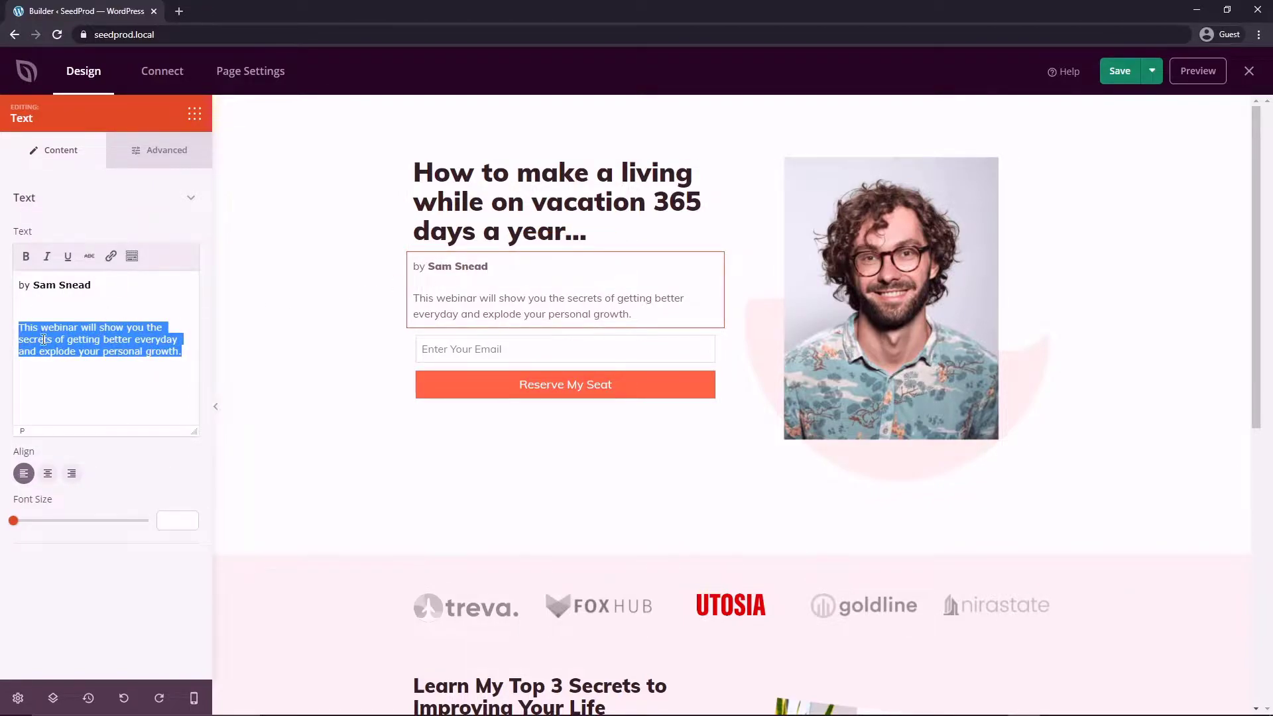
click(80, 351)
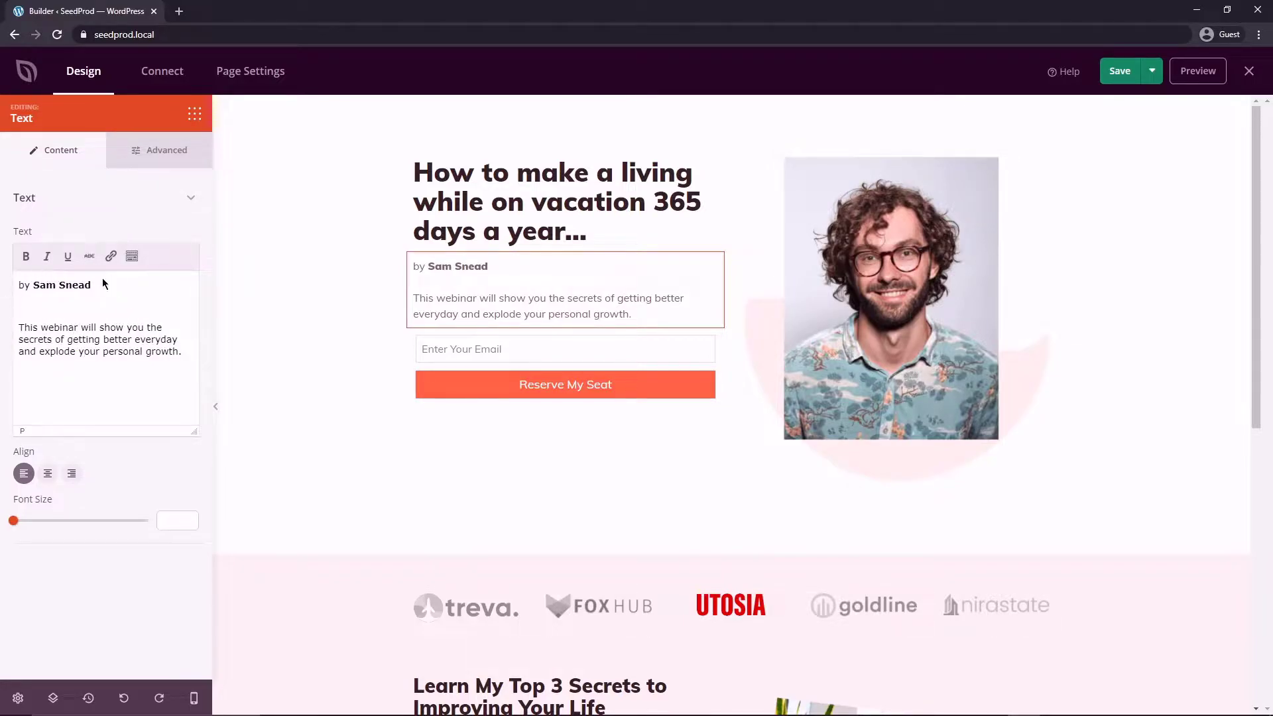
- Try bold, italic and underline on the word 'webinar' in the description, then remove them
double_click(58, 327)
click(26, 258)
click(26, 259)
click(47, 257)
click(67, 258)
click(68, 258)
click(46, 258)
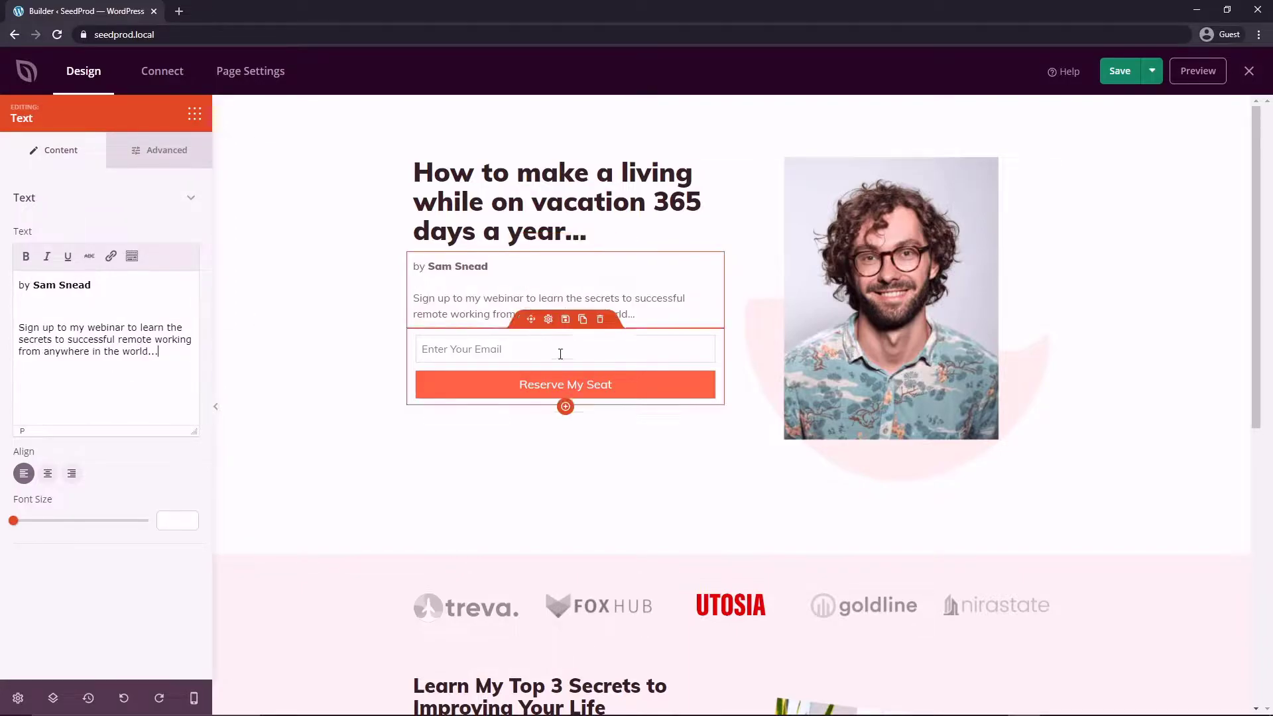
click(545, 333)
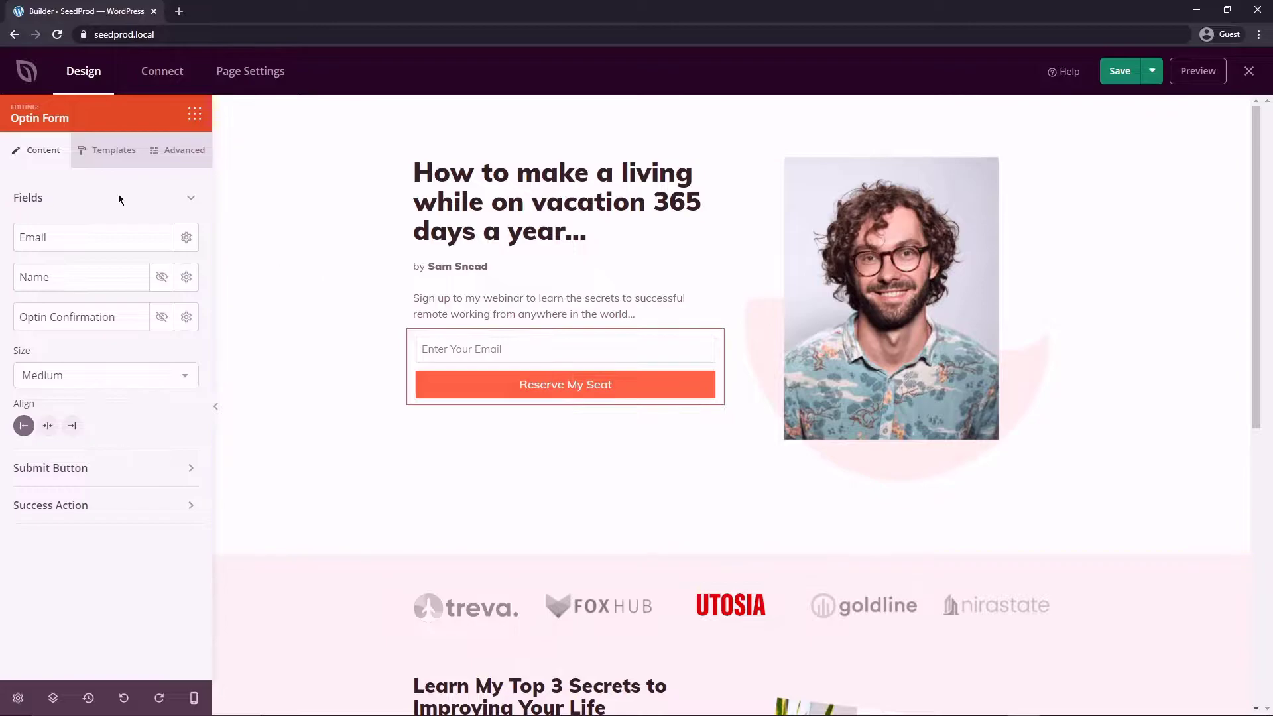
- Make the opt-in form Large and left-aligned, keeping the Name and confirmation fields hidden
click(162, 278)
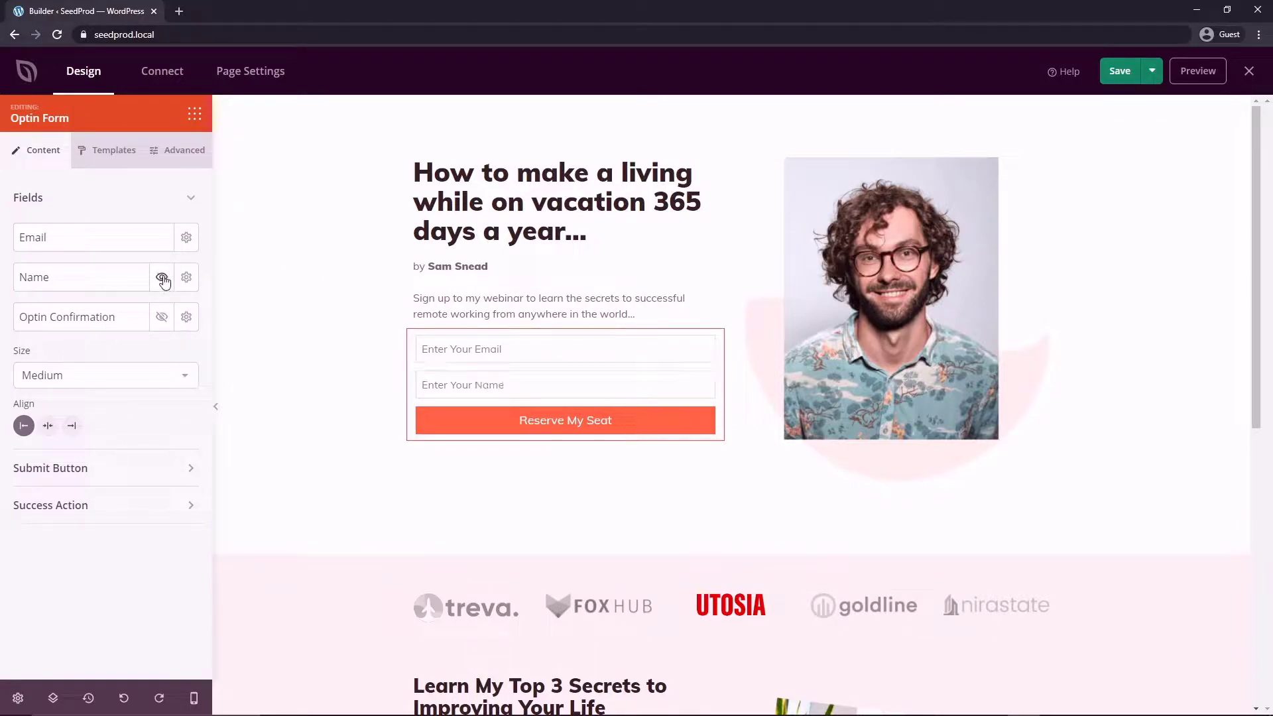
click(163, 279)
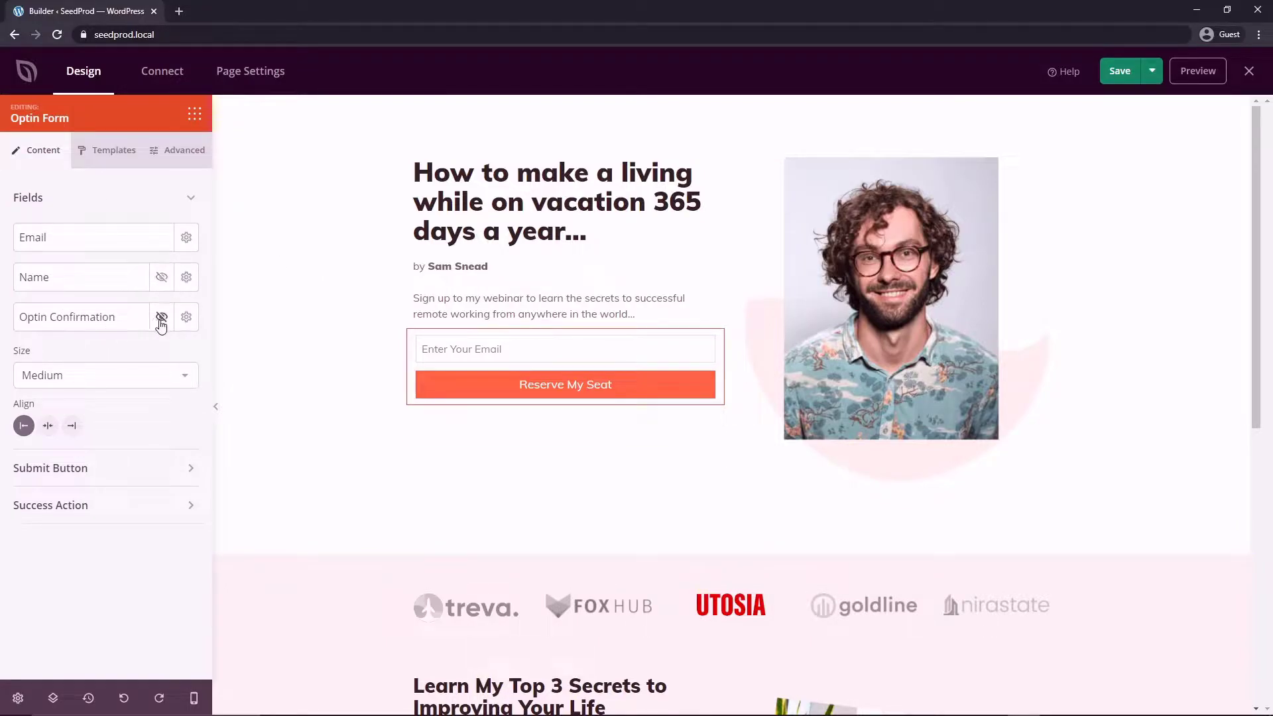
click(162, 318)
click(161, 318)
click(174, 373)
click(76, 427)
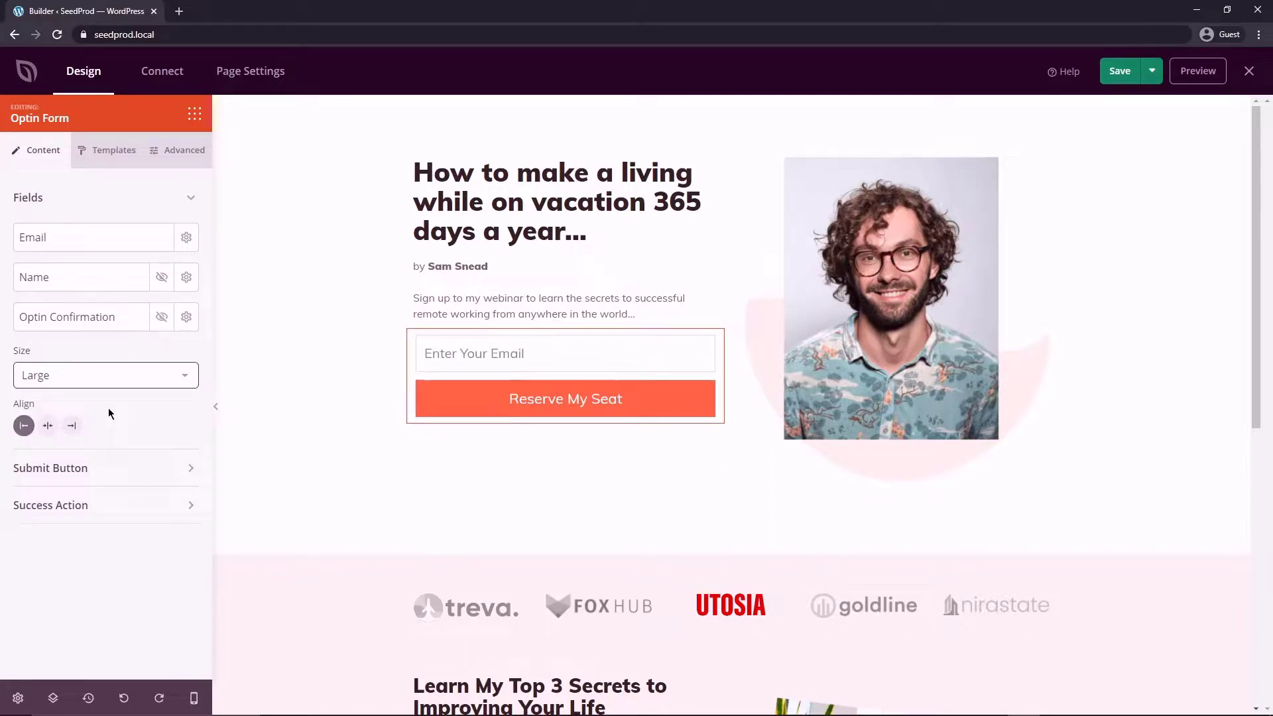
click(48, 426)
click(71, 426)
click(24, 425)
- Relabel the submit button 'Book My Seat' and keep the thank-you message after sign-up
click(95, 469)
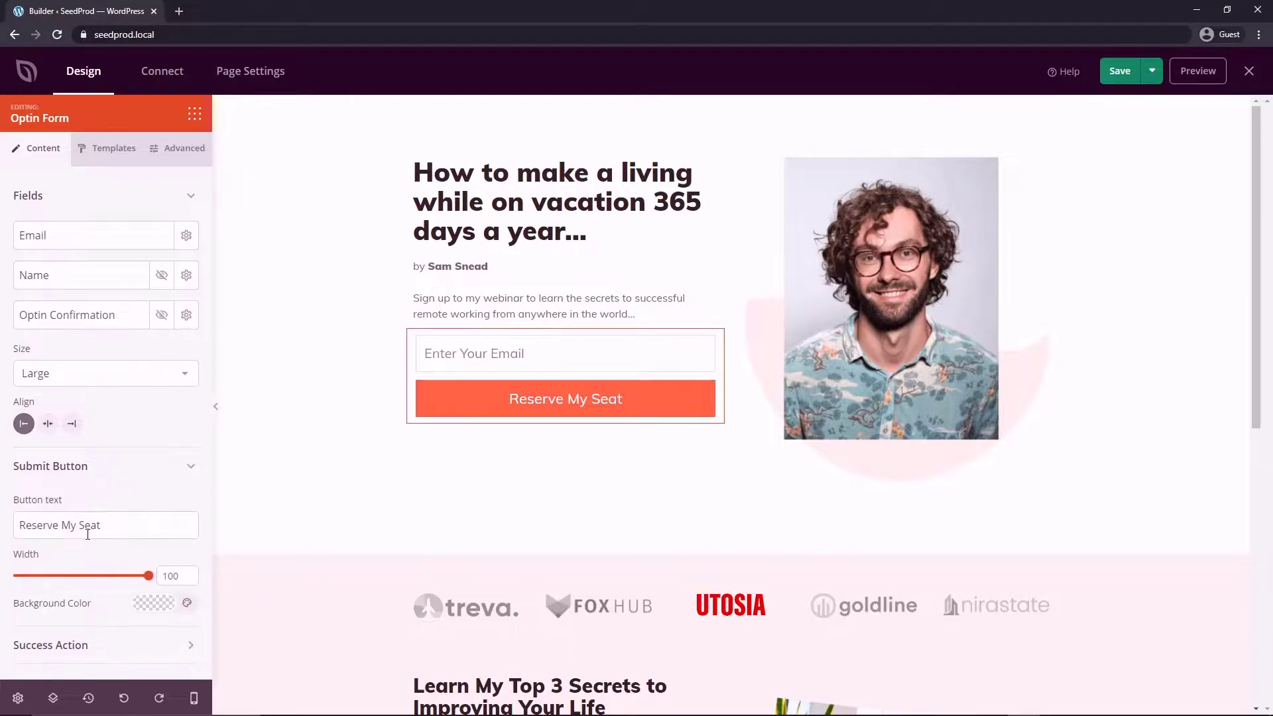
triple_click(137, 525)
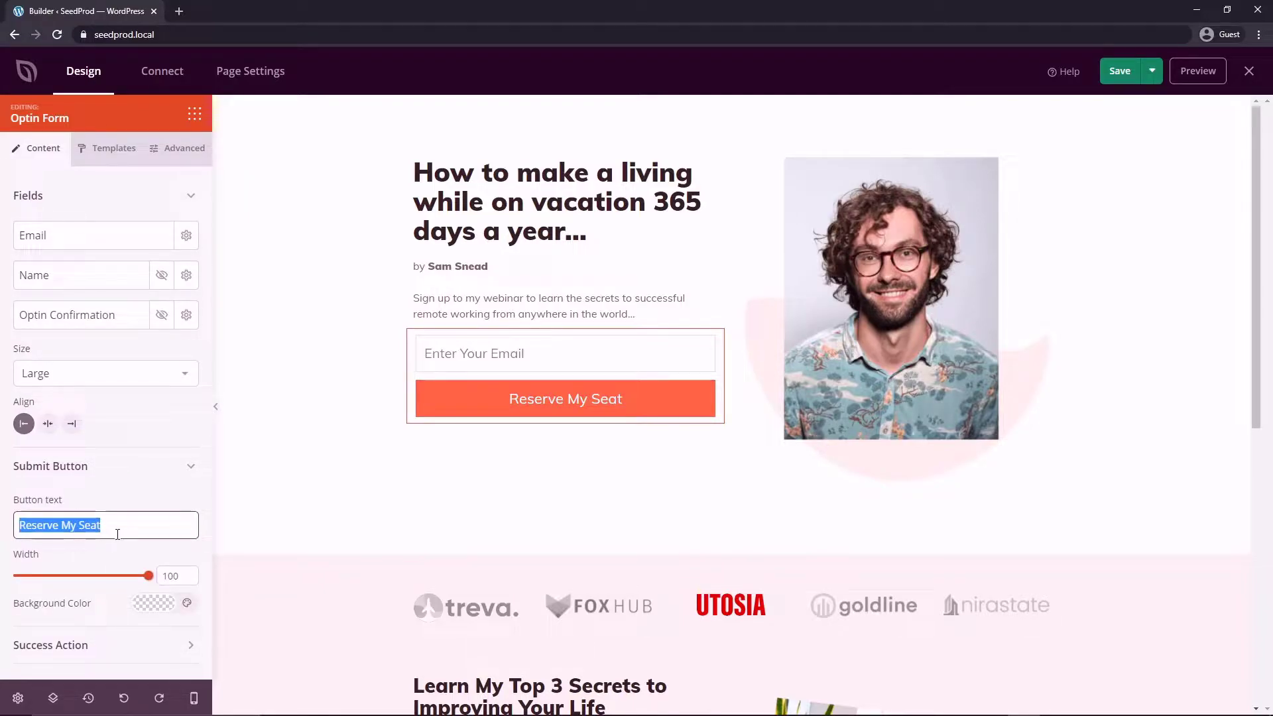
text(Book My Seat)
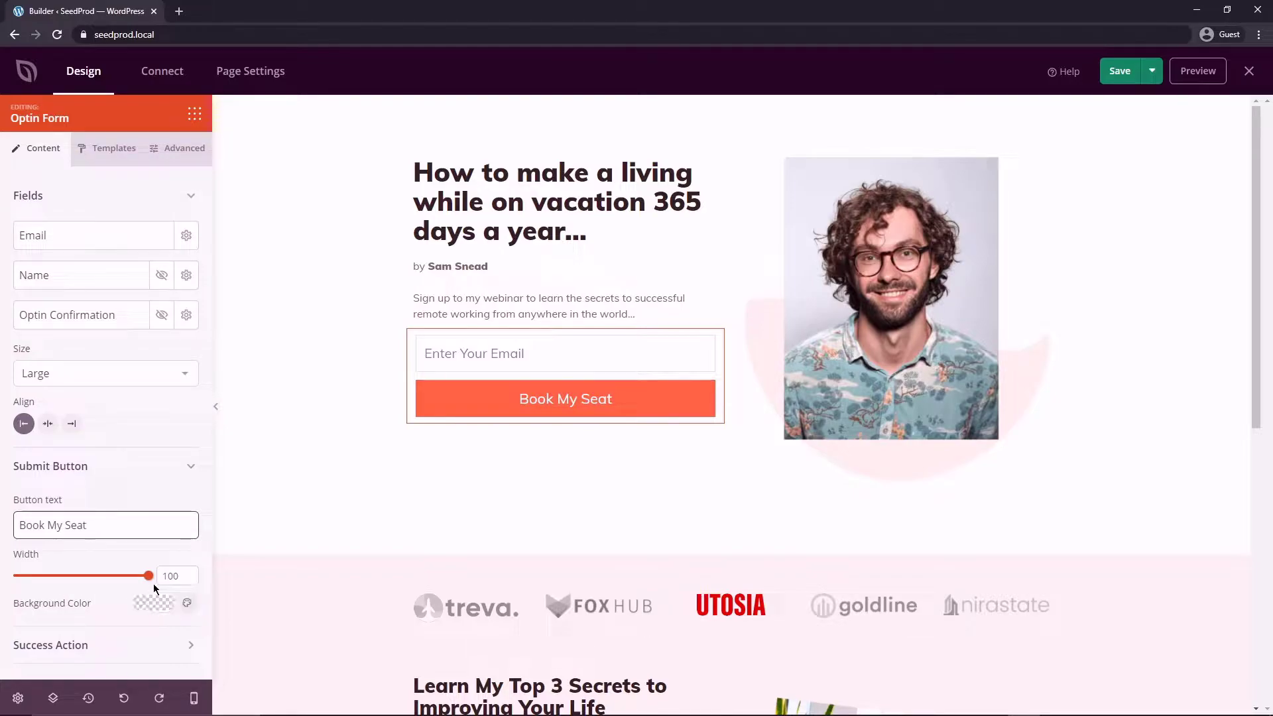
click(187, 467)
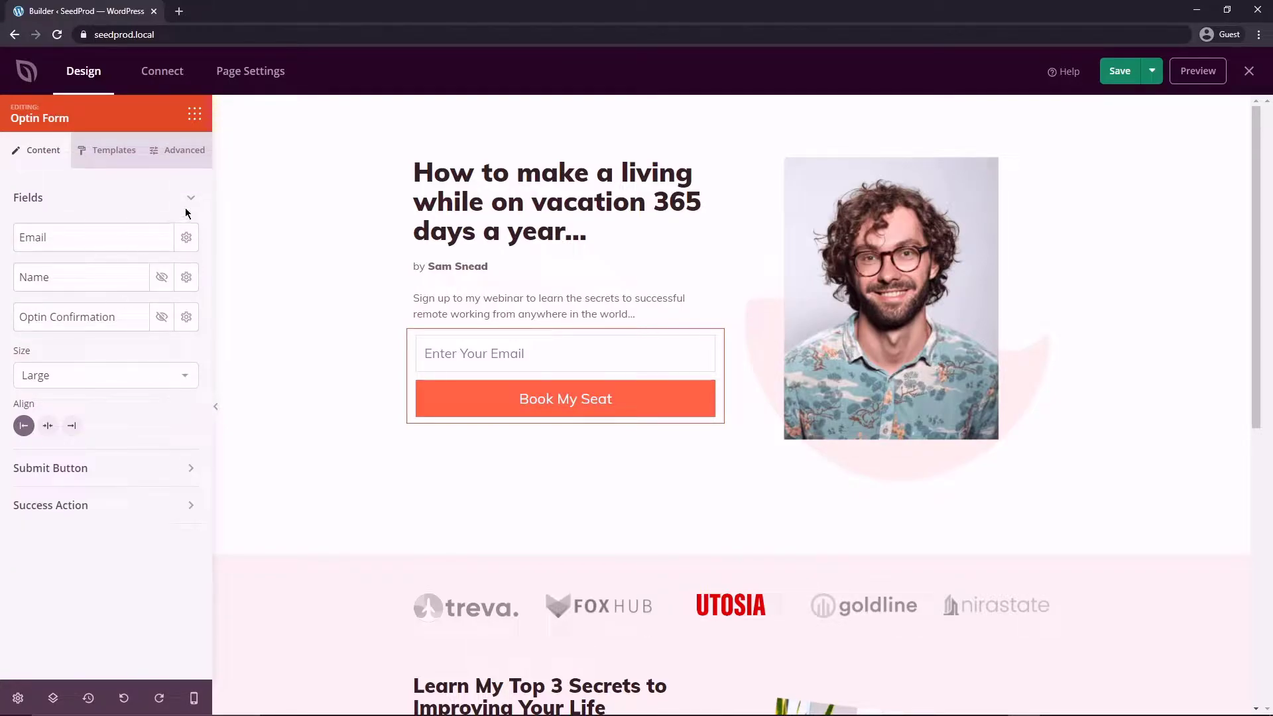
click(189, 199)
click(181, 274)
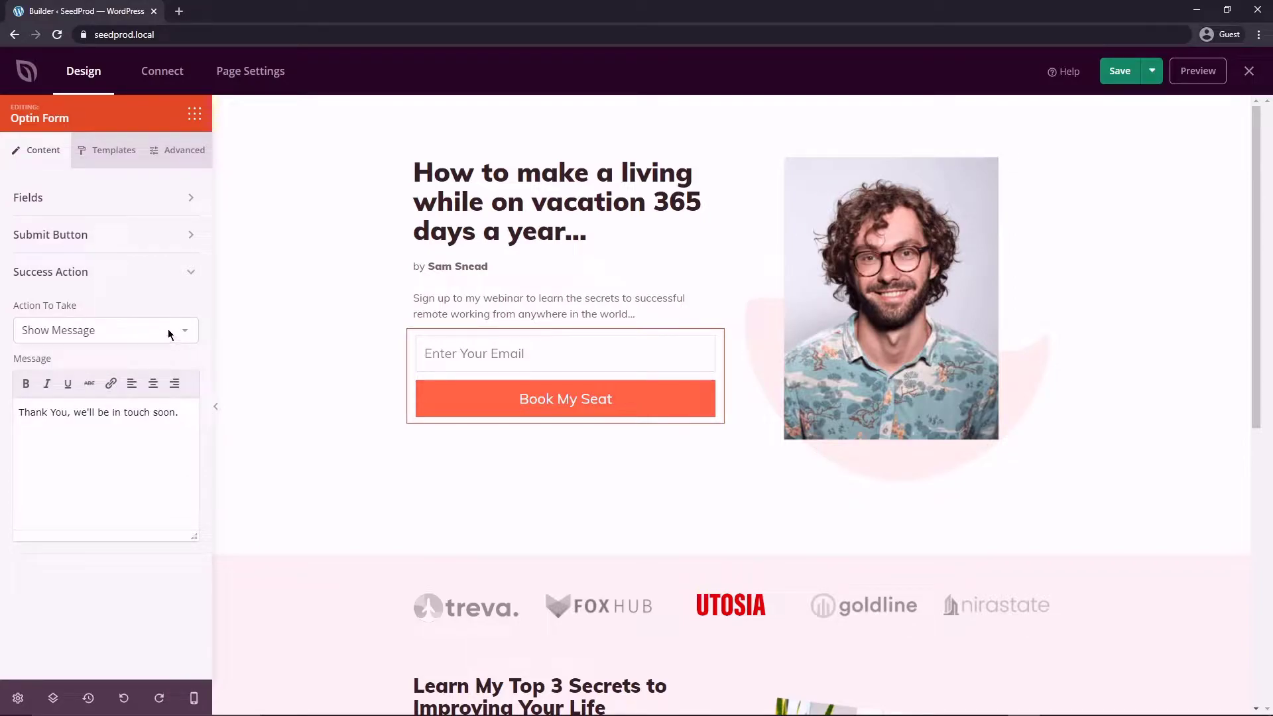
click(185, 331)
click(156, 414)
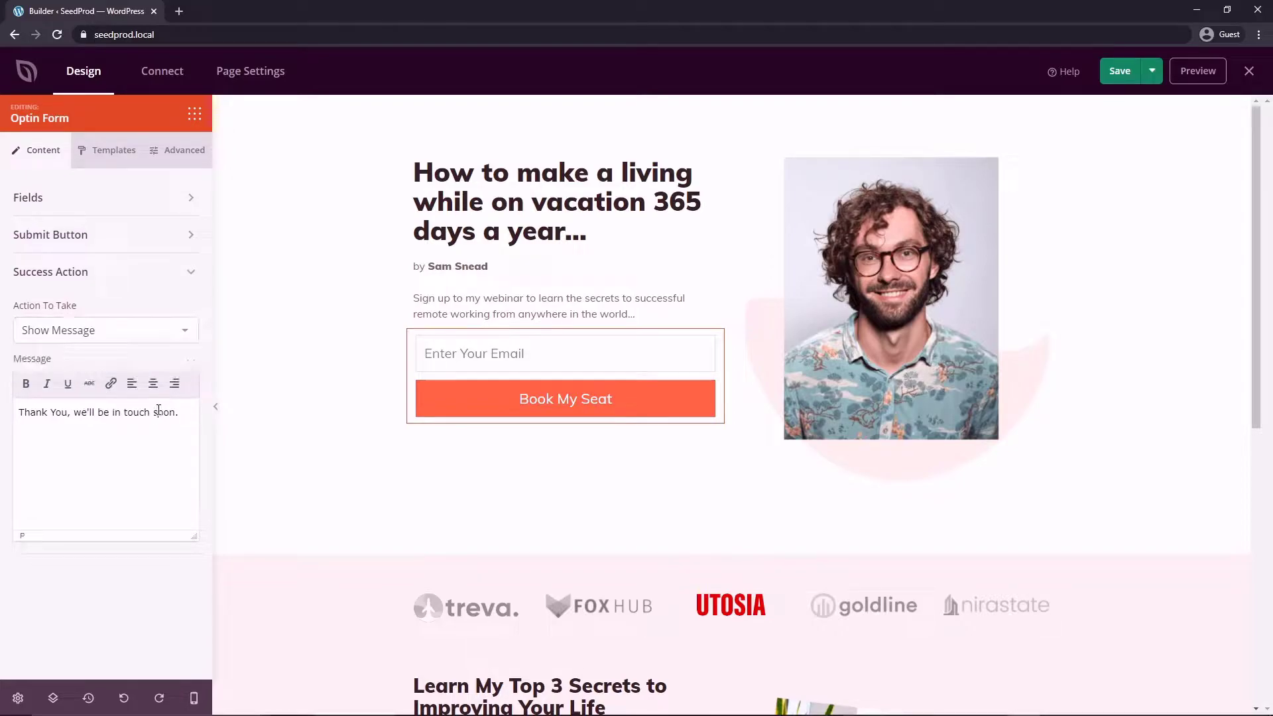
click(190, 269)
- Apply the Grey Input Field template to the email field after trying No Border and Wide Border
click(103, 151)
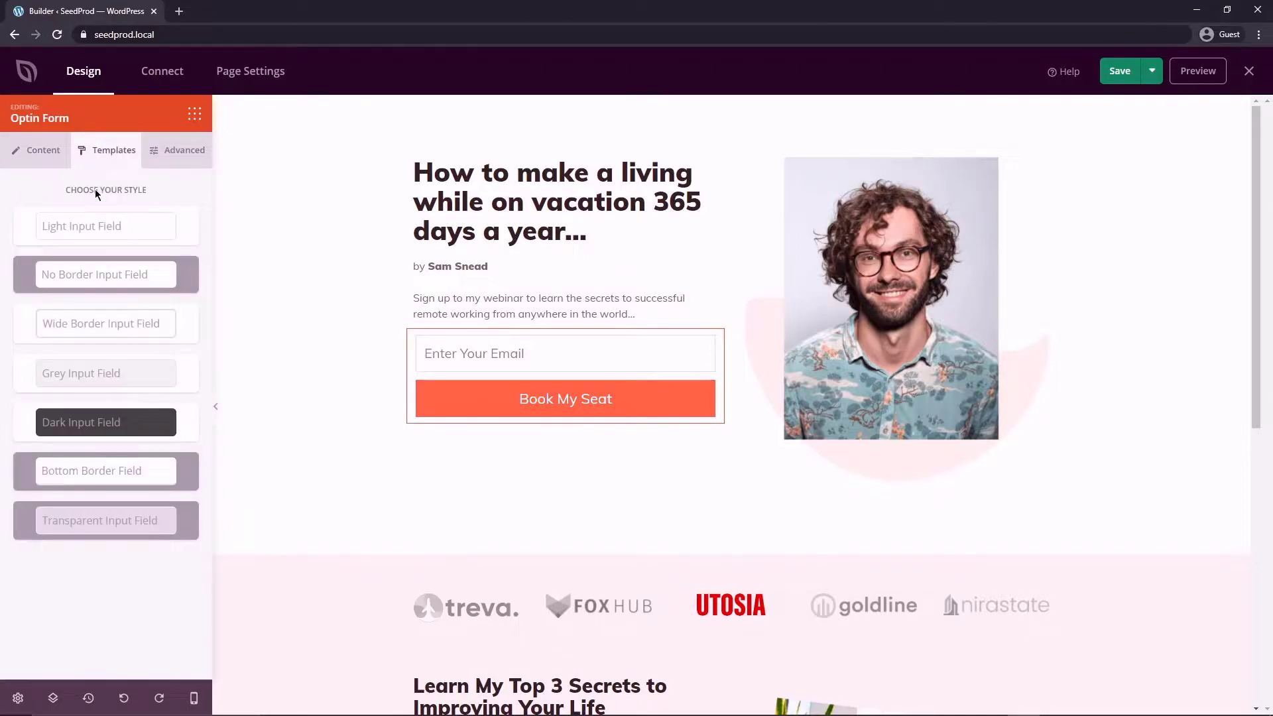
click(114, 272)
click(114, 321)
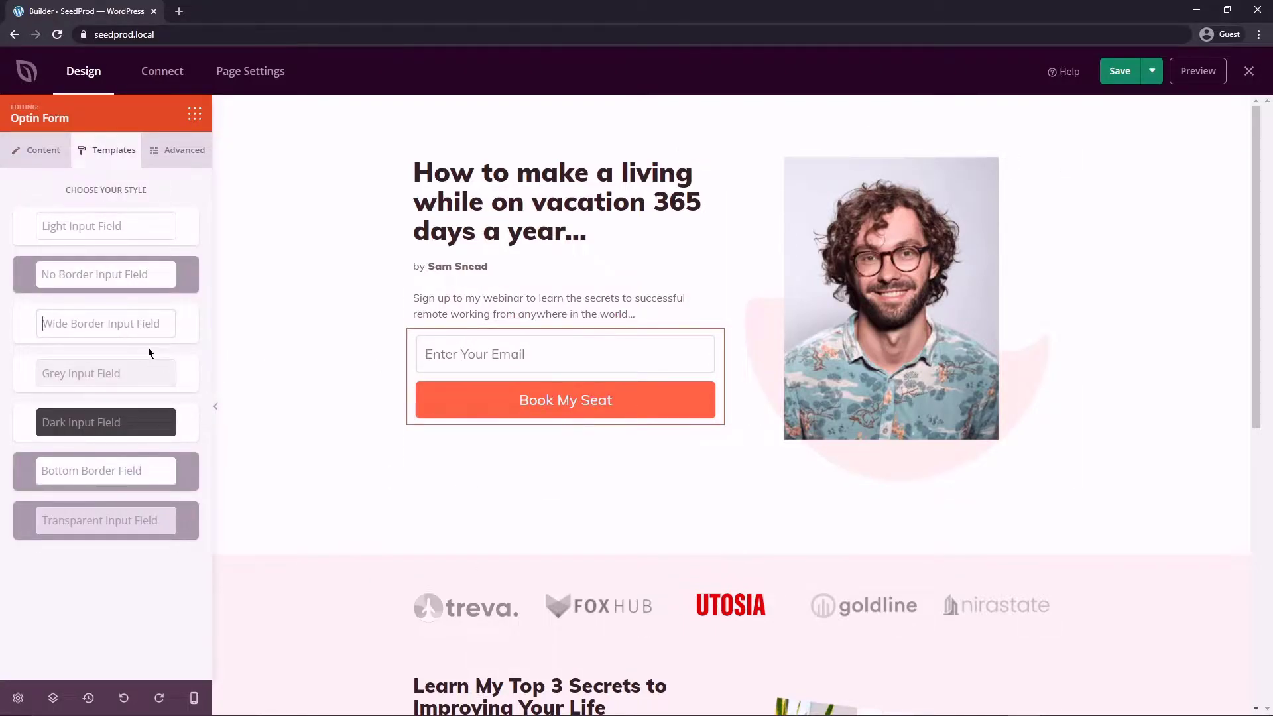
click(90, 371)
click(98, 425)
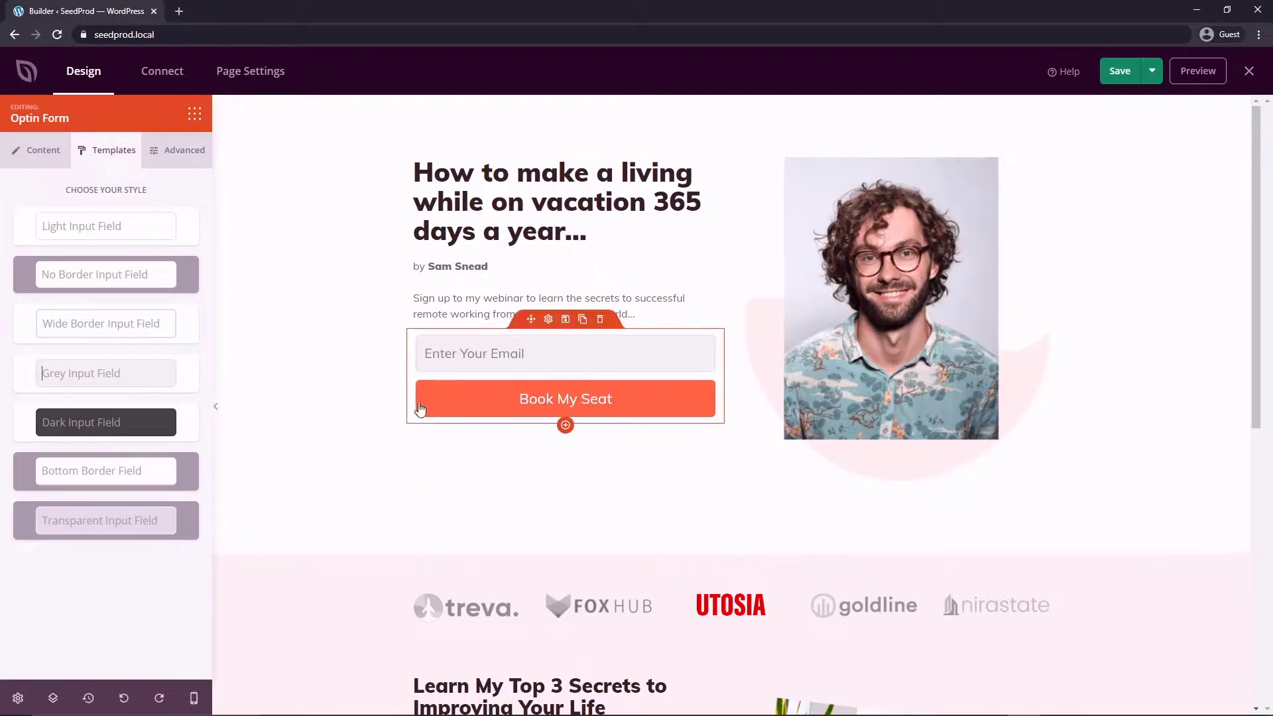
- Add a video block above the email field, leaving its source set to YouTube
click(193, 114)
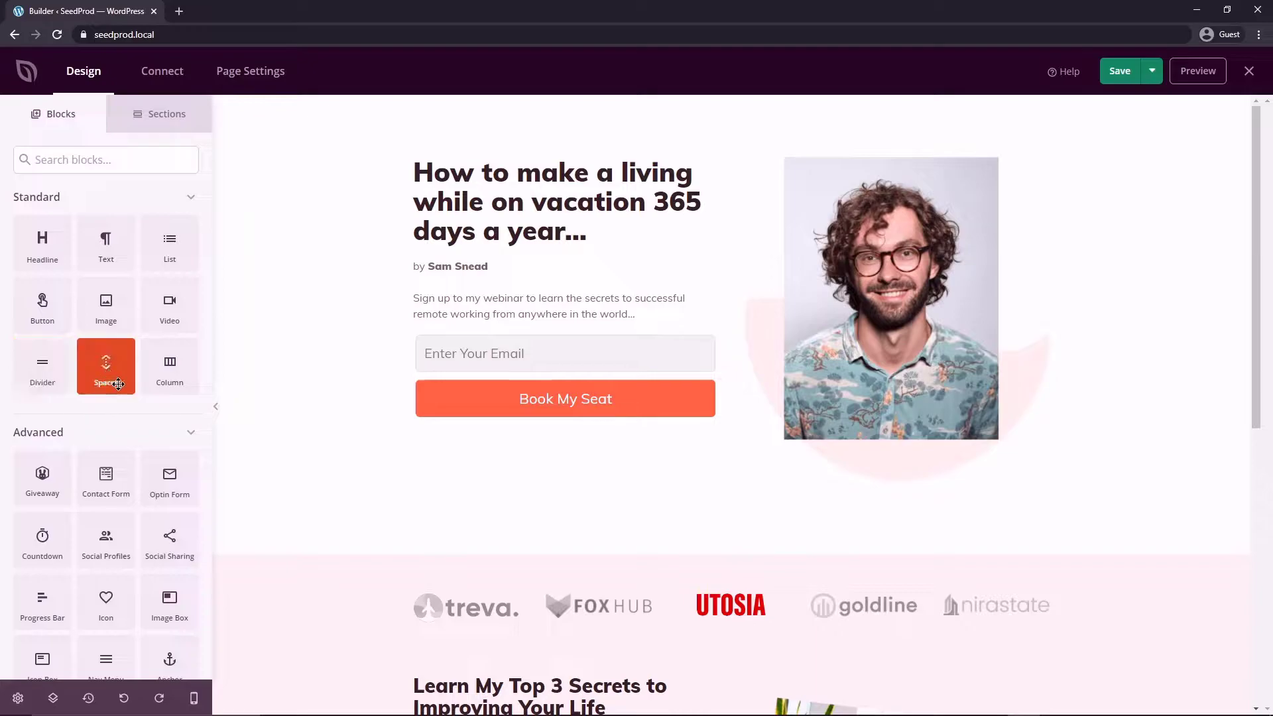
drag(168, 306, 569, 346)
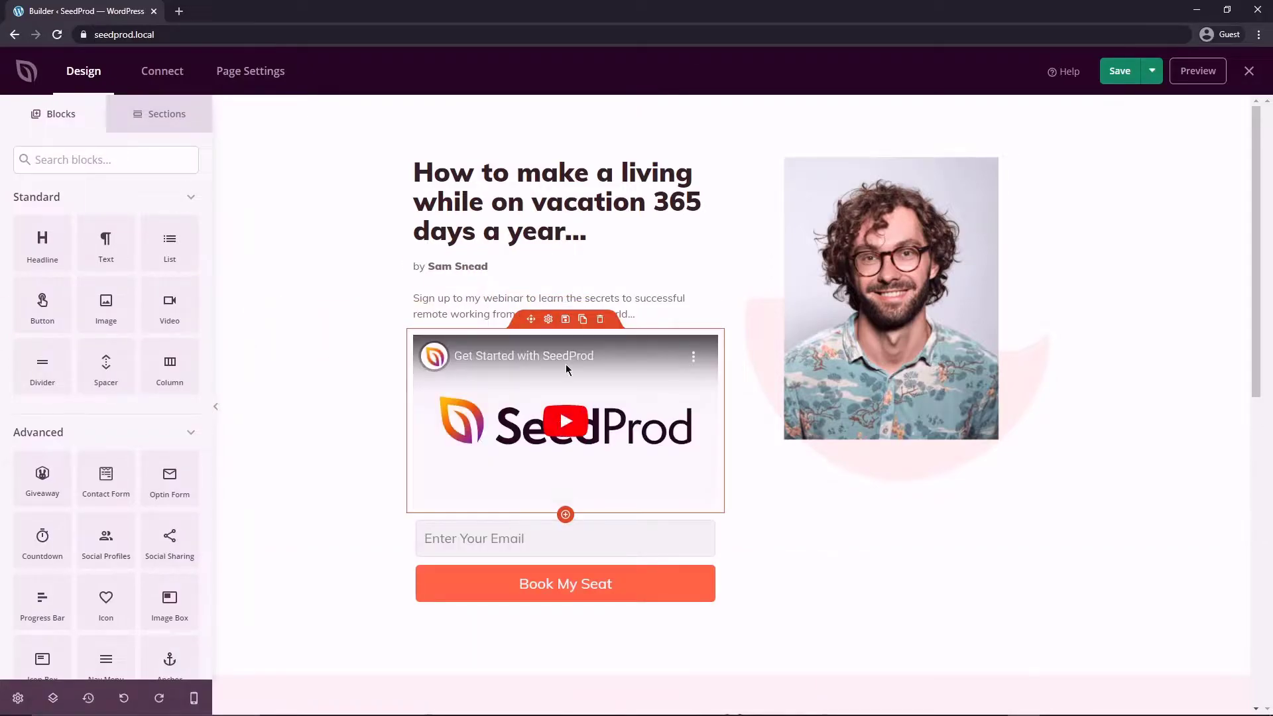
click(549, 321)
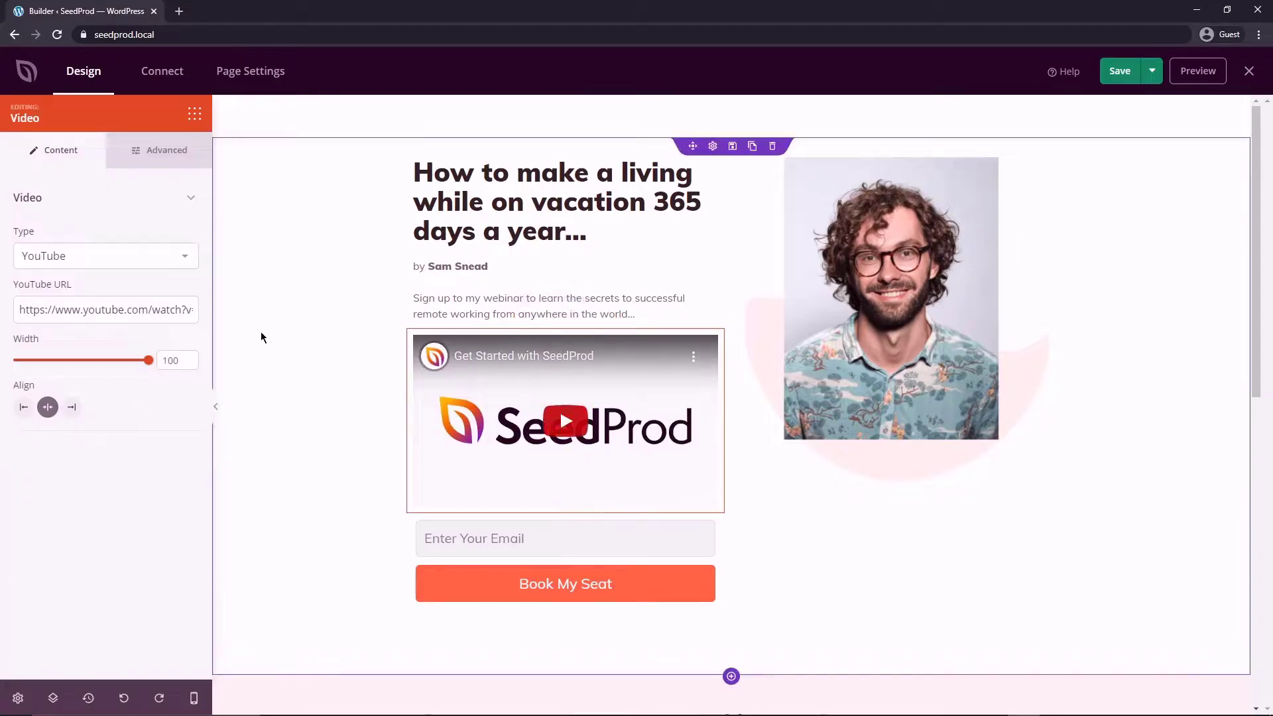
drag(20, 308, 216, 312)
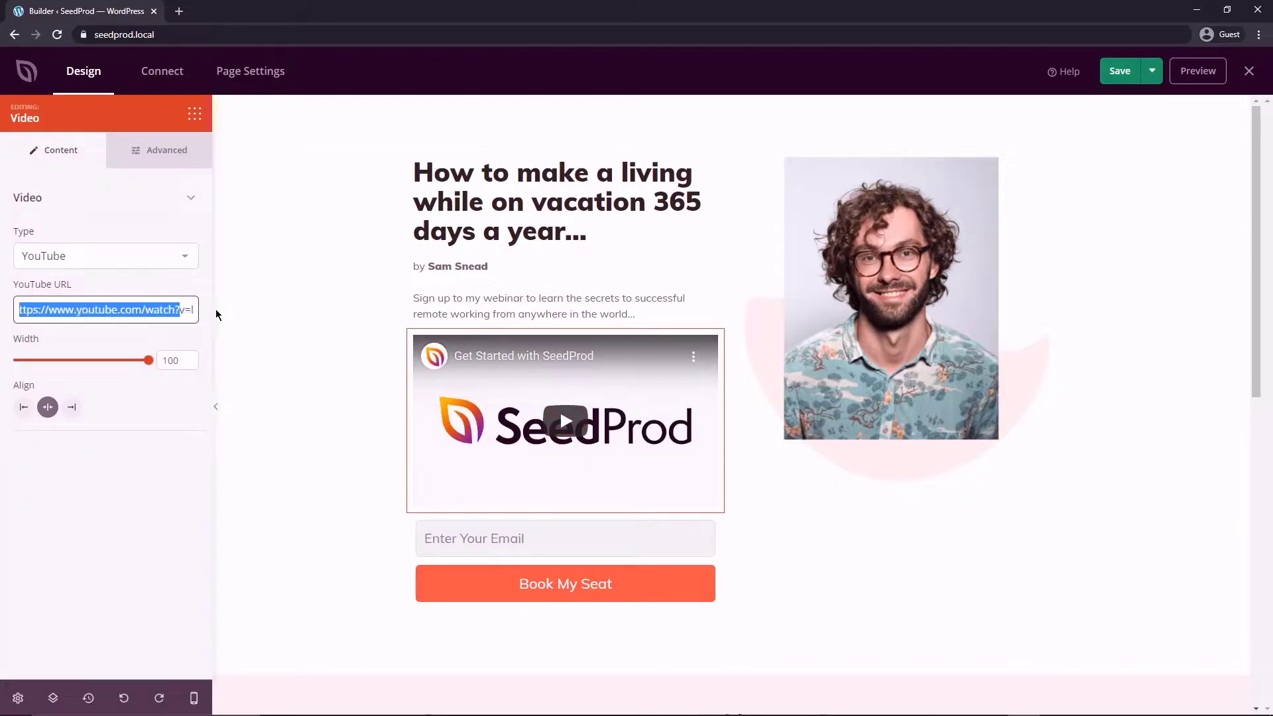
click(173, 258)
click(55, 294)
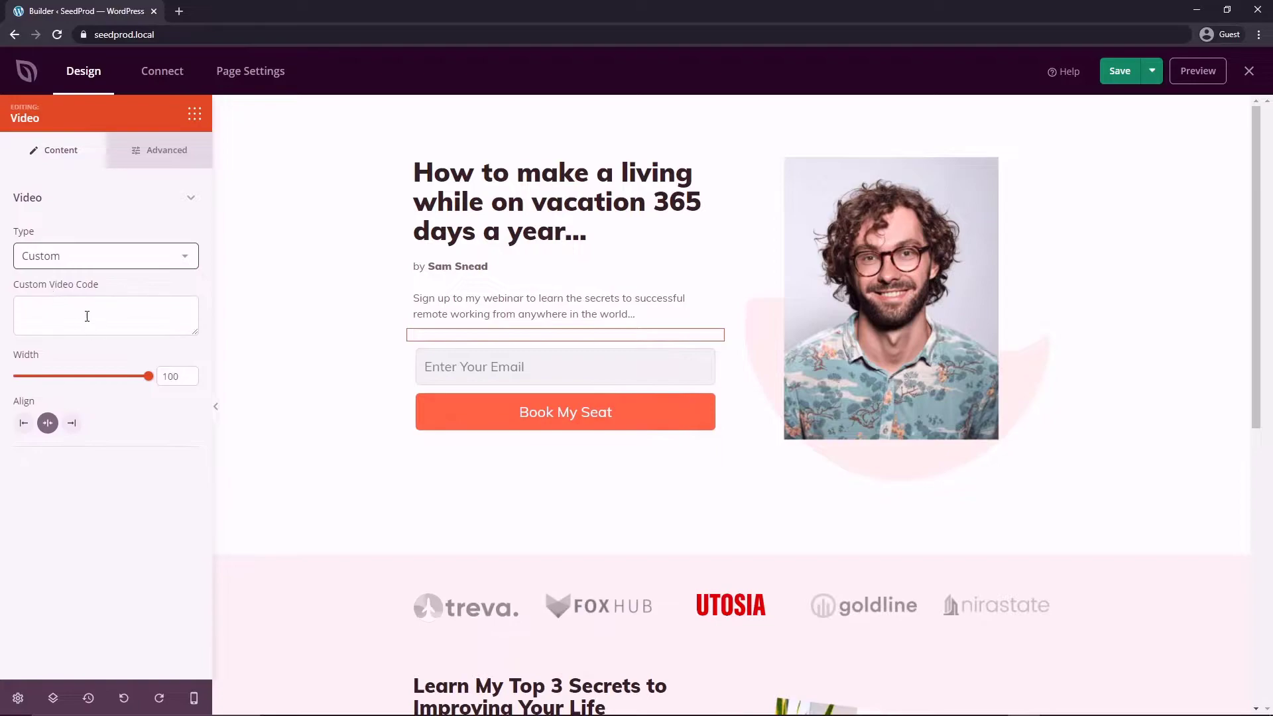
click(178, 258)
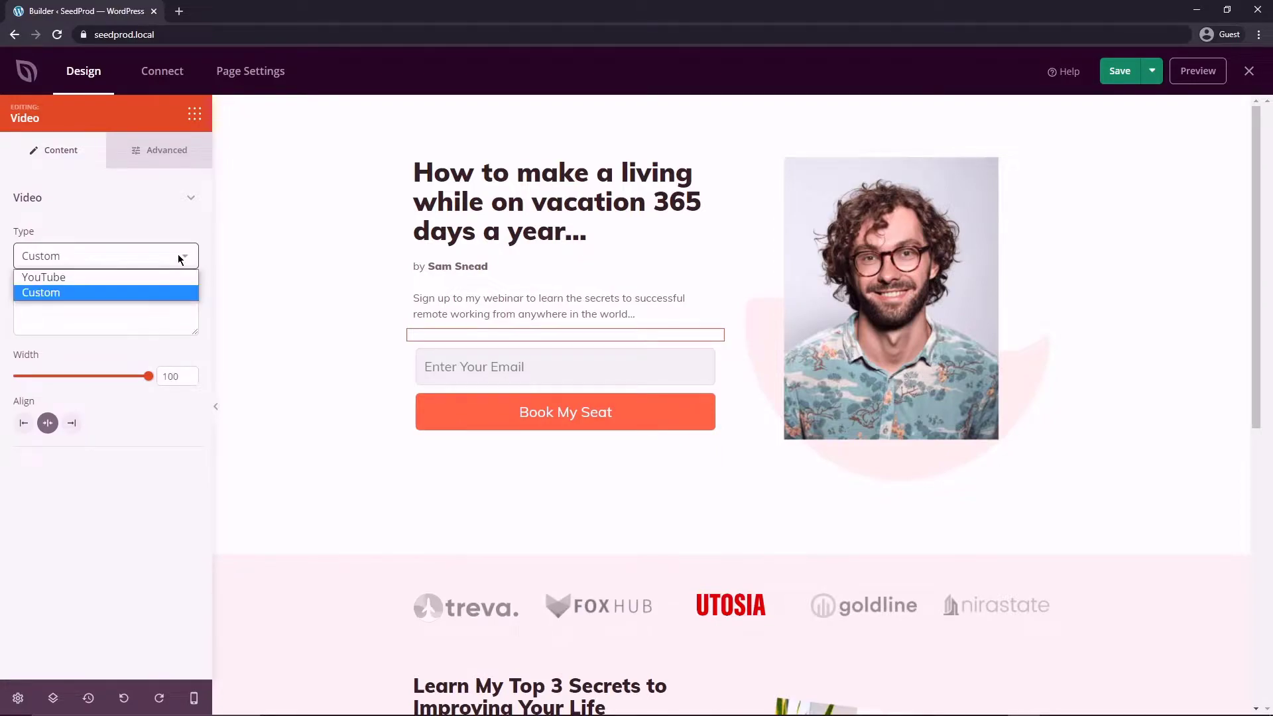
click(64, 277)
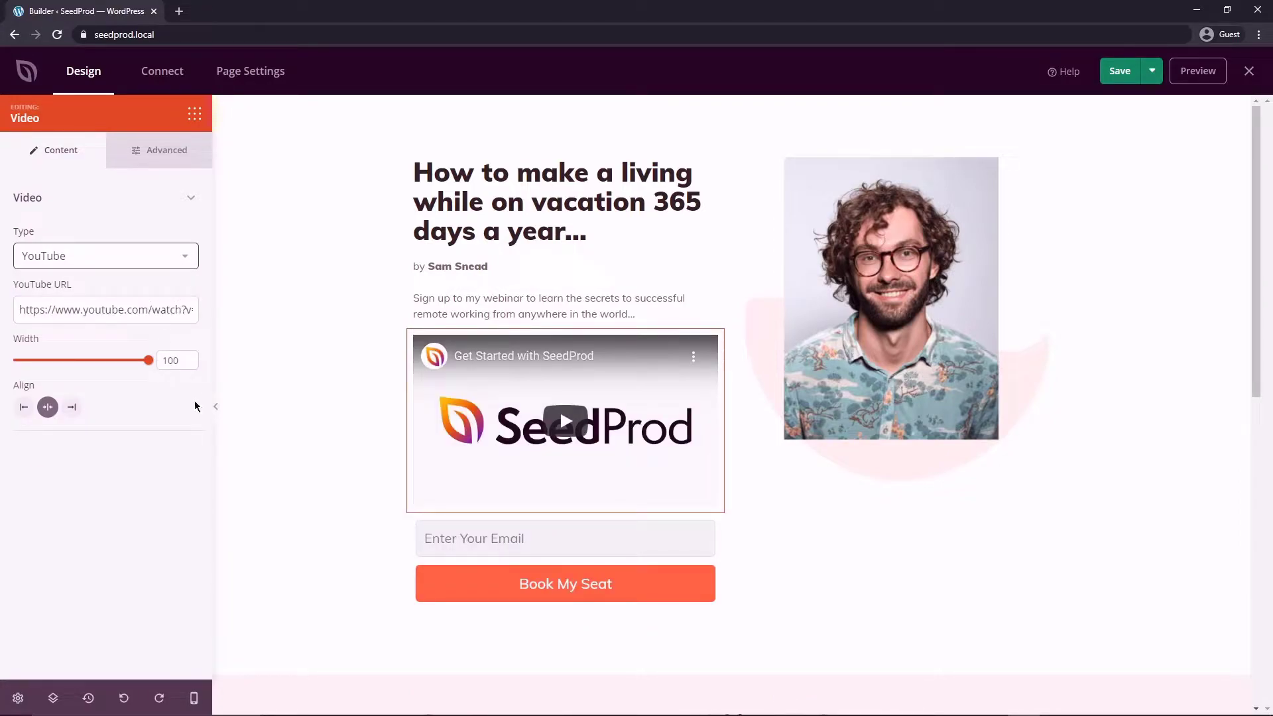
- Delete the video block and put a Spacer of height 39 in its place
mouse_move(638, 352)
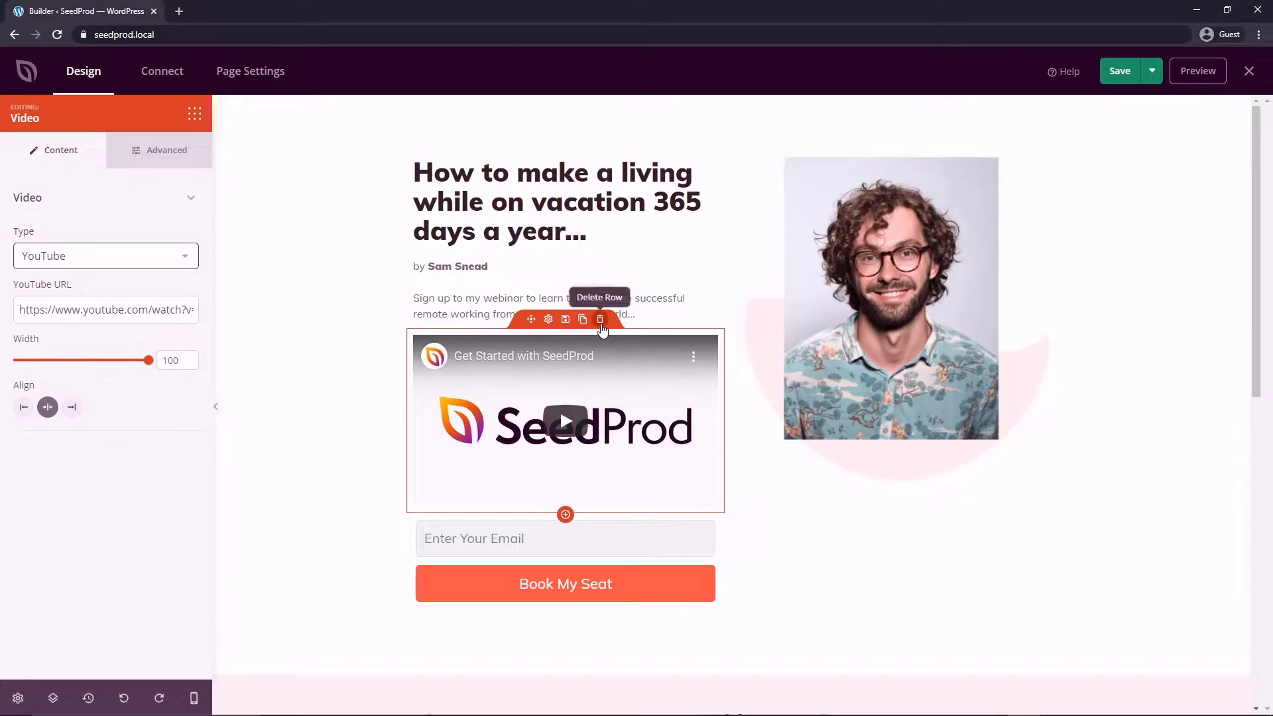
click(600, 321)
click(582, 414)
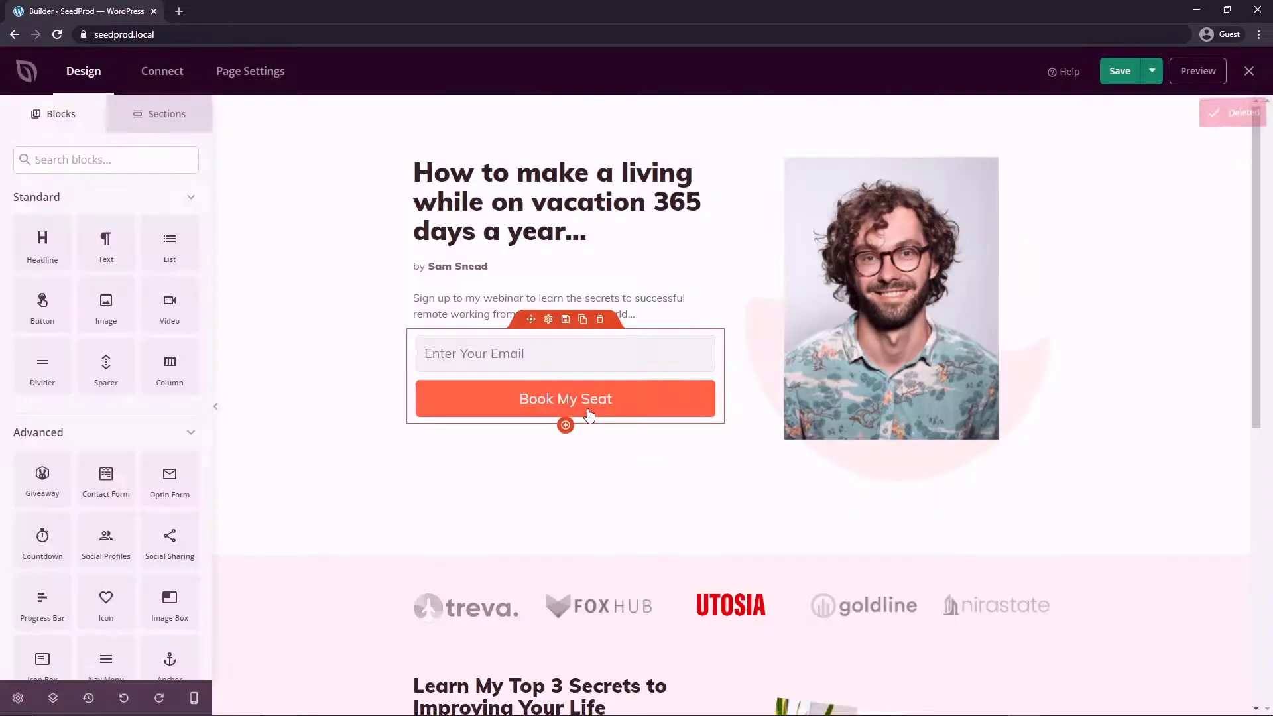
drag(106, 365, 587, 341)
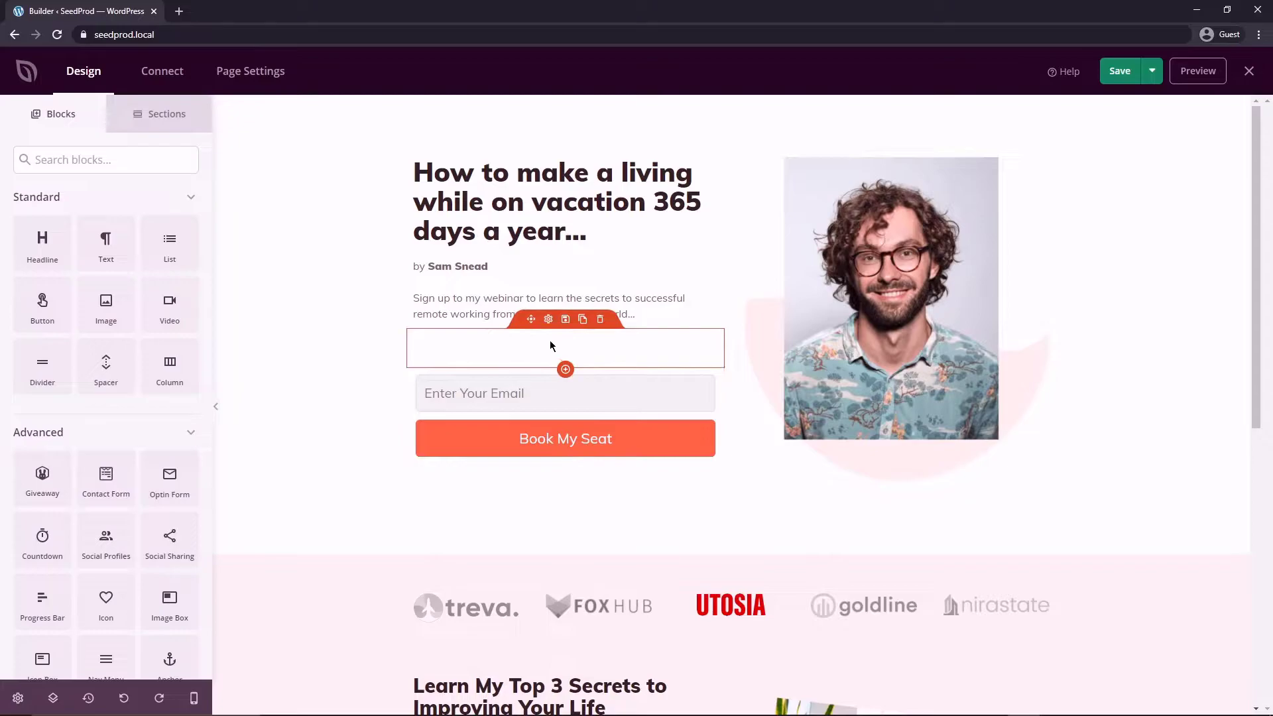
click(548, 320)
mouse_move(29, 207)
mouse_down()
mouse_move(66, 208)
mouse_move(26, 211)
mouse_up()
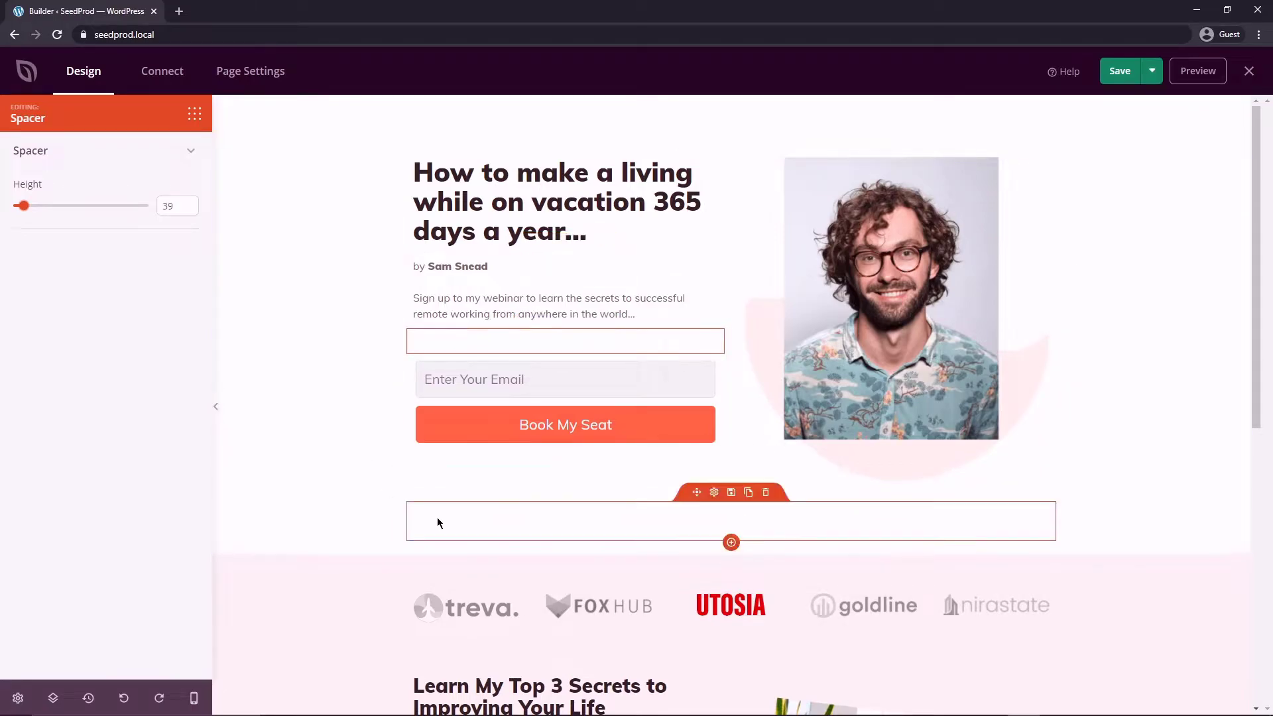
click(334, 390)
scroll(109, 385, down, 2)
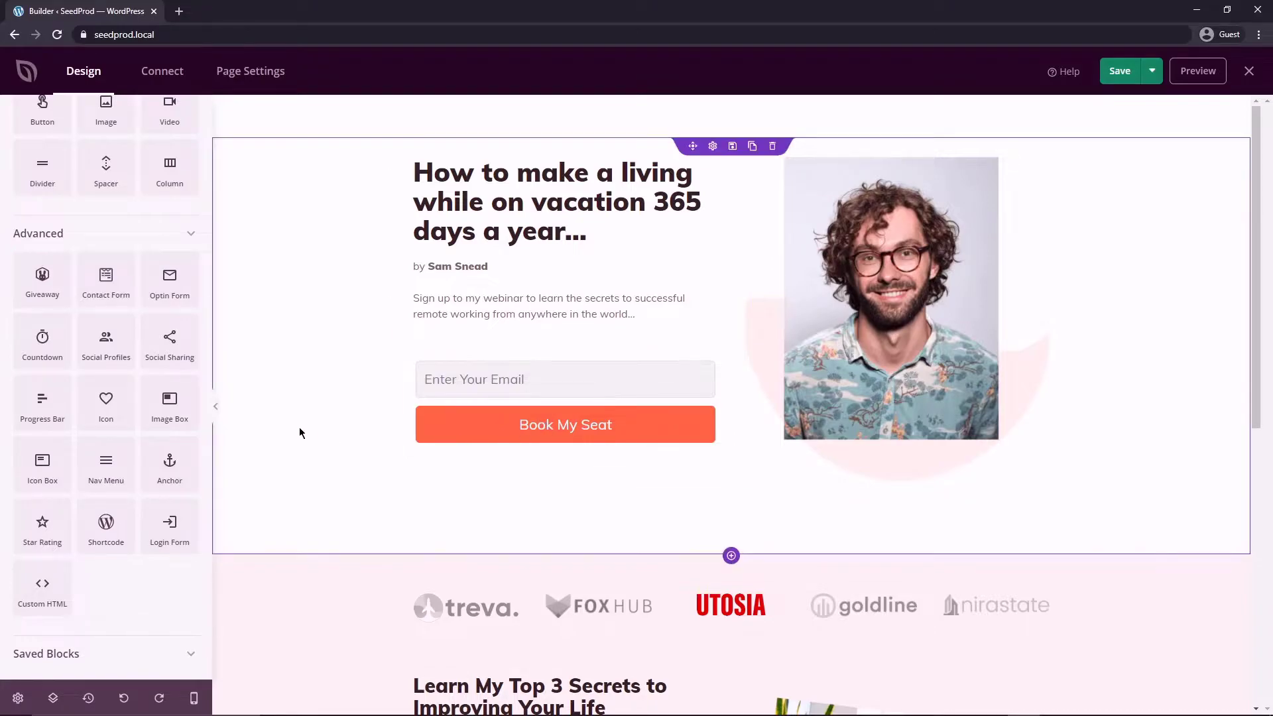
- Replace the spacer with a small Countdown block above the email field
drag(43, 341, 545, 352)
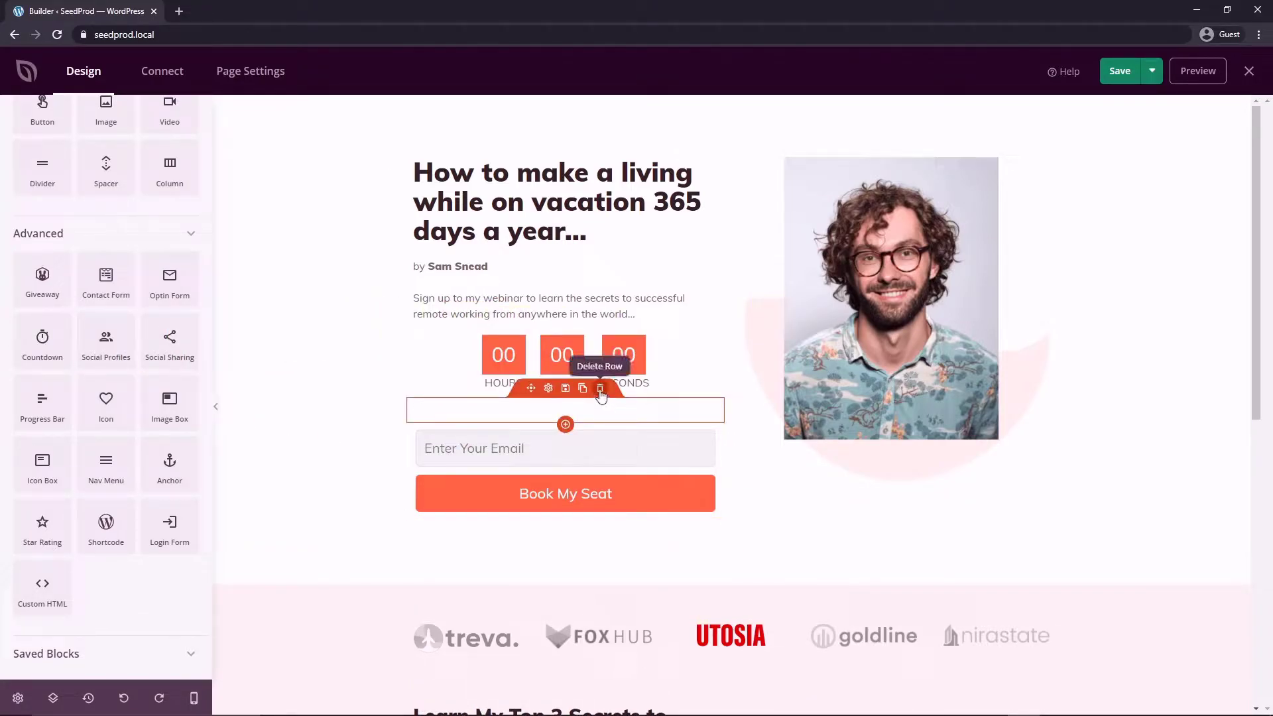
click(602, 396)
click(554, 409)
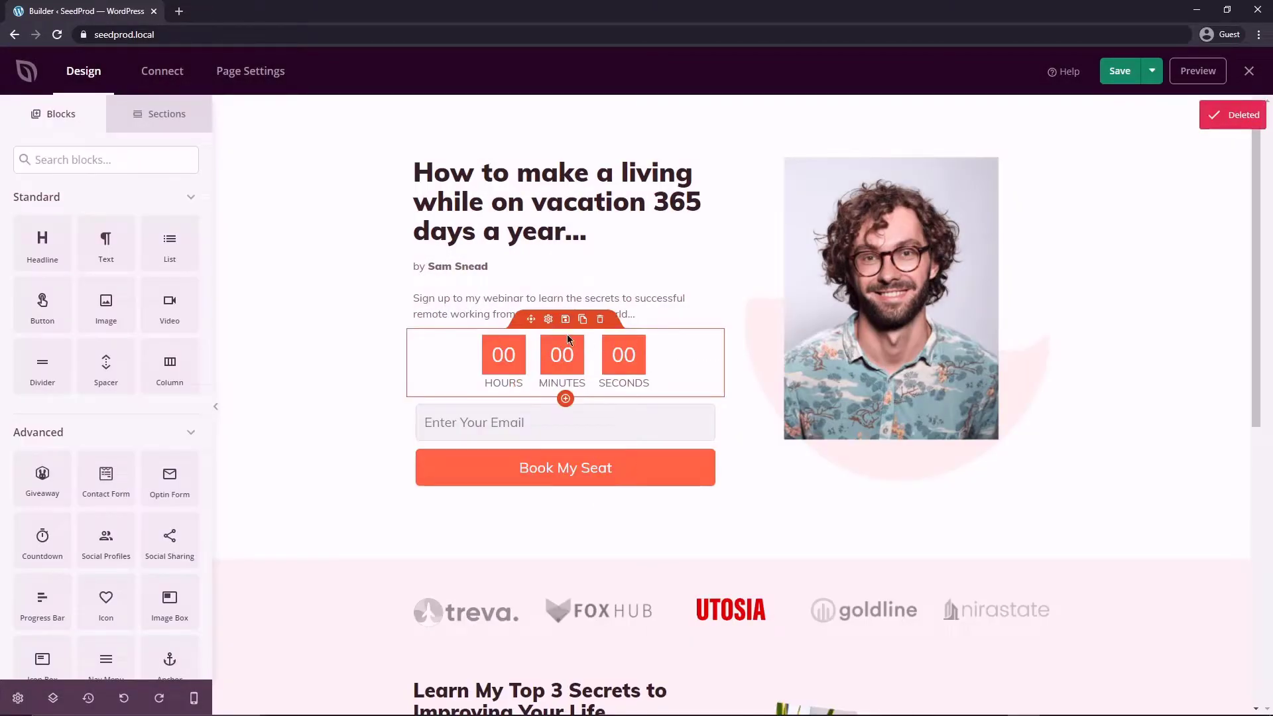
click(547, 321)
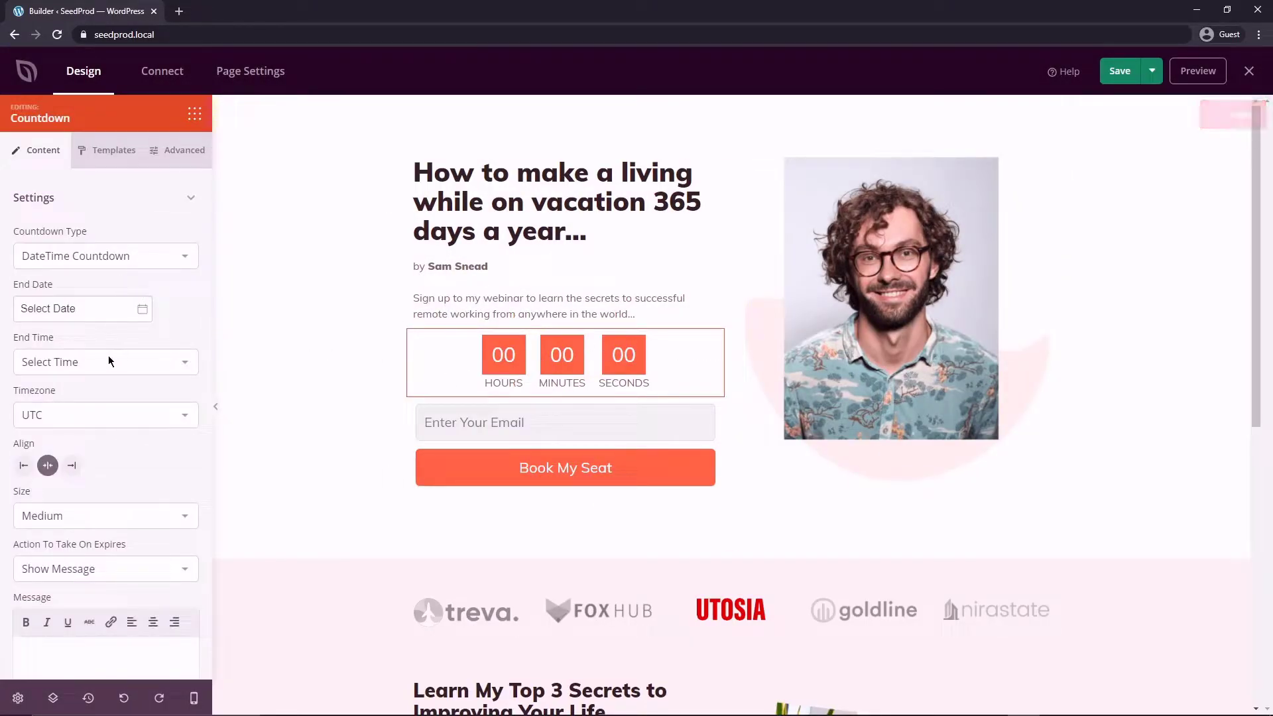
click(117, 528)
click(83, 536)
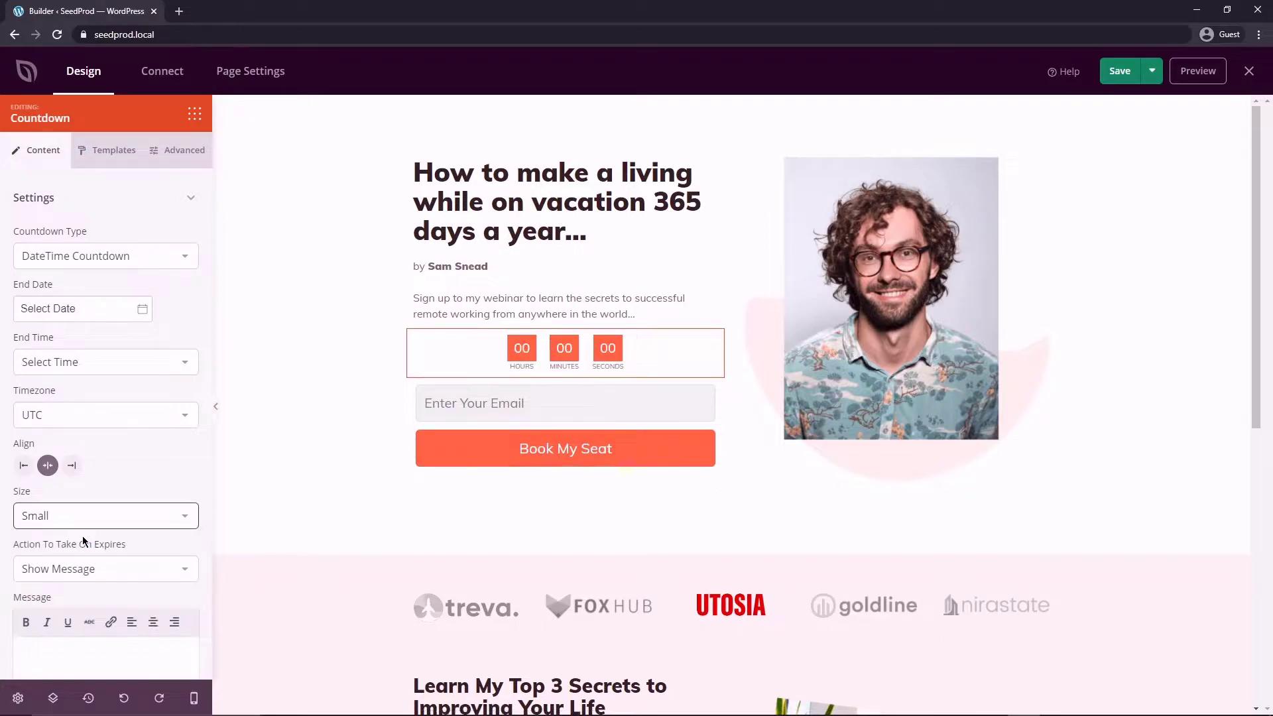
- Set the countdown end date to 2021-01-16, keeping the UTC timezone
click(73, 308)
click(159, 416)
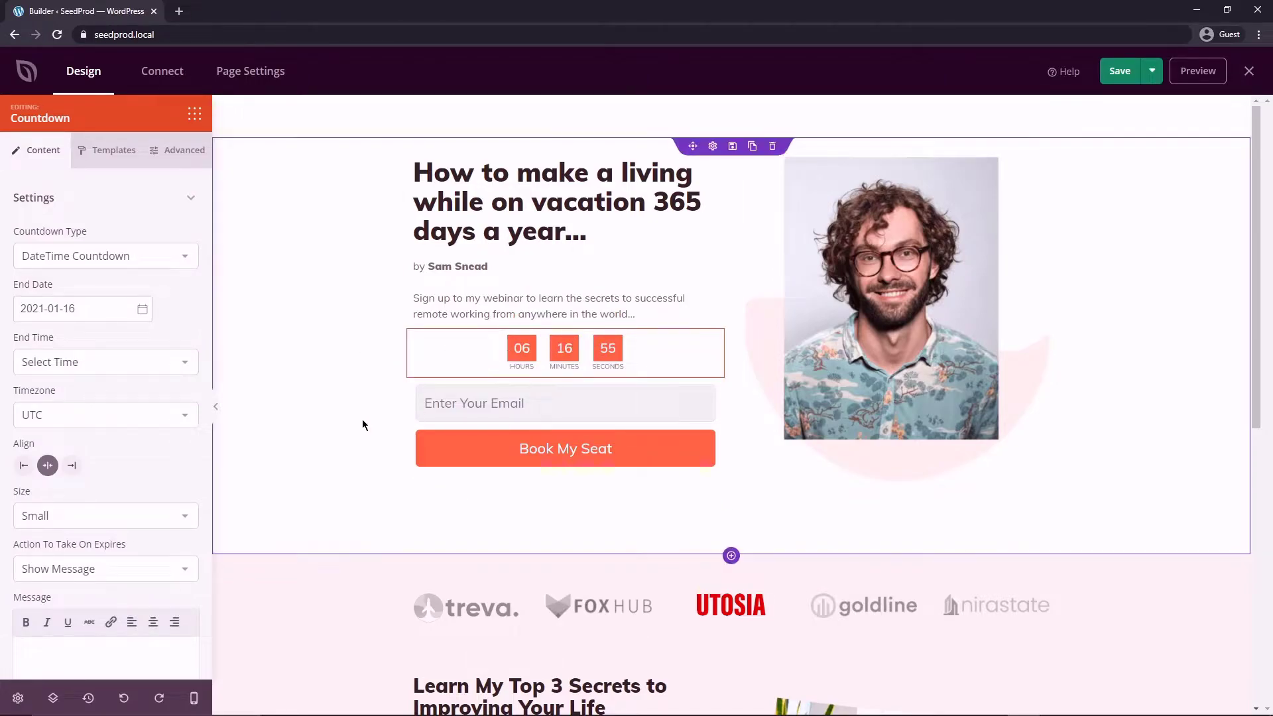
click(62, 413)
click(61, 412)
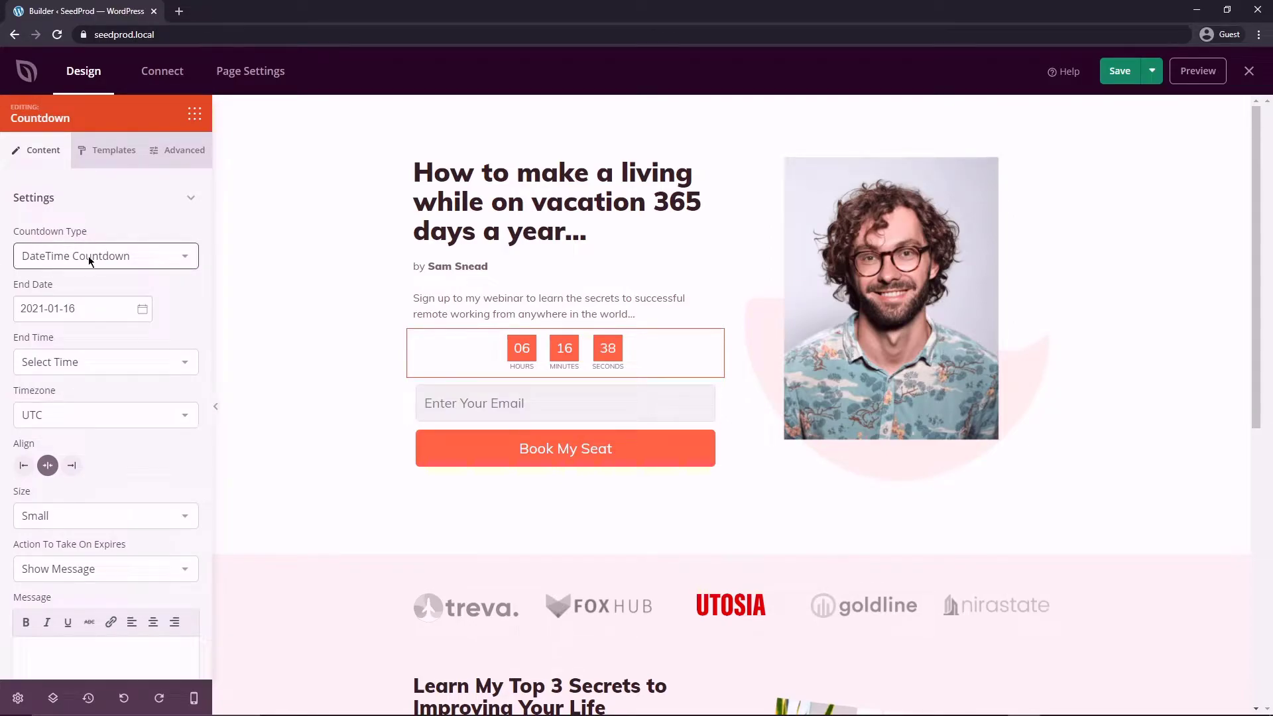
- Make the countdown a Visitor Timer (Evergreen) running 0:11:45
click(88, 257)
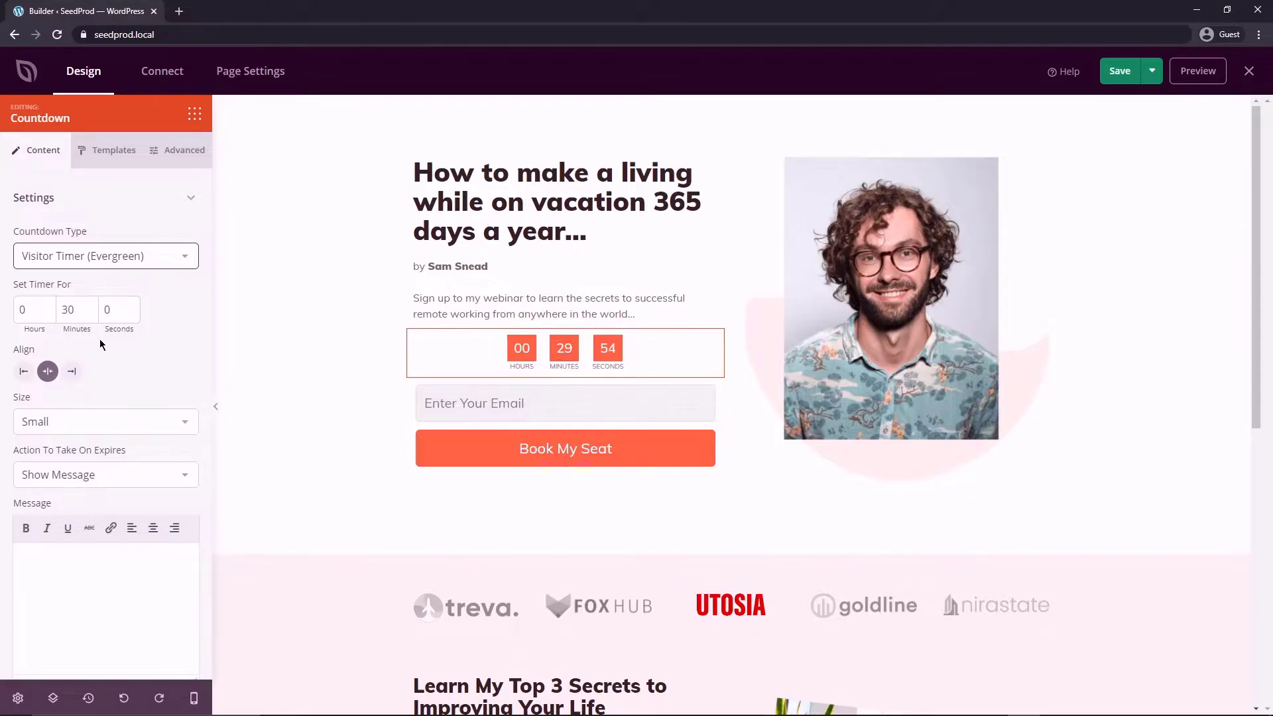
click(88, 307)
click(88, 306)
click(88, 313)
click(89, 307)
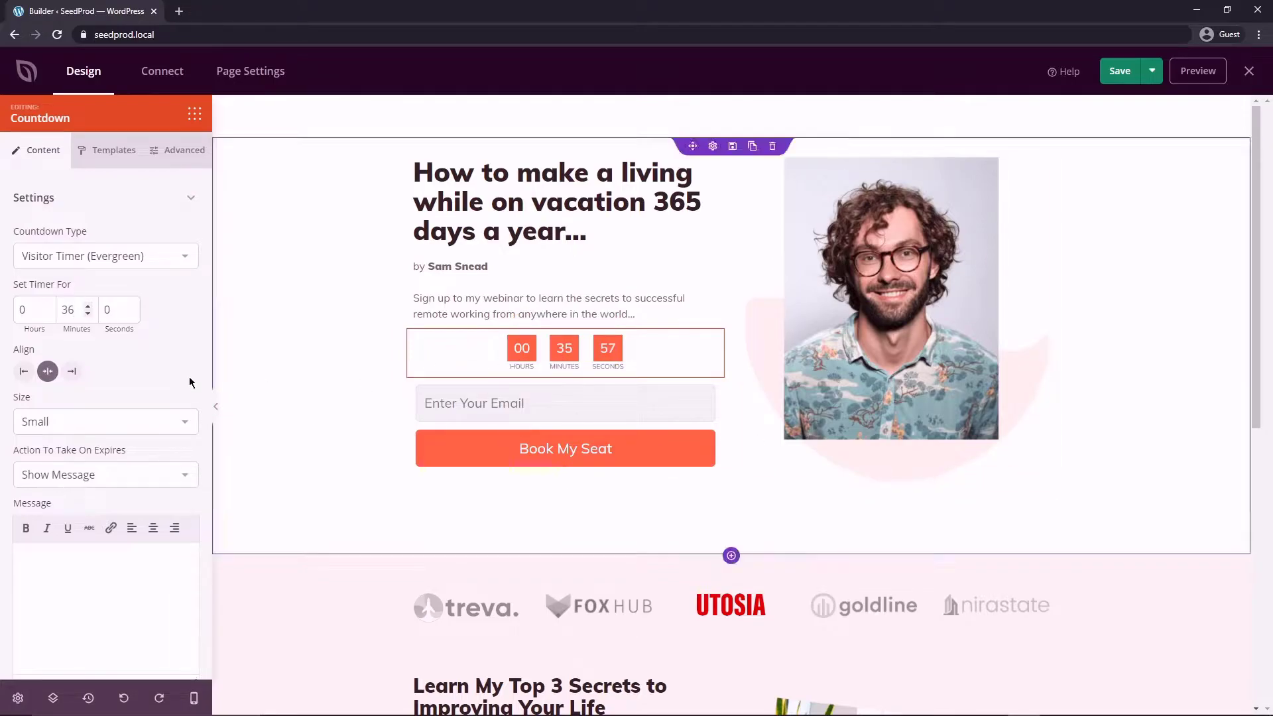
double_click(75, 309)
text(11)
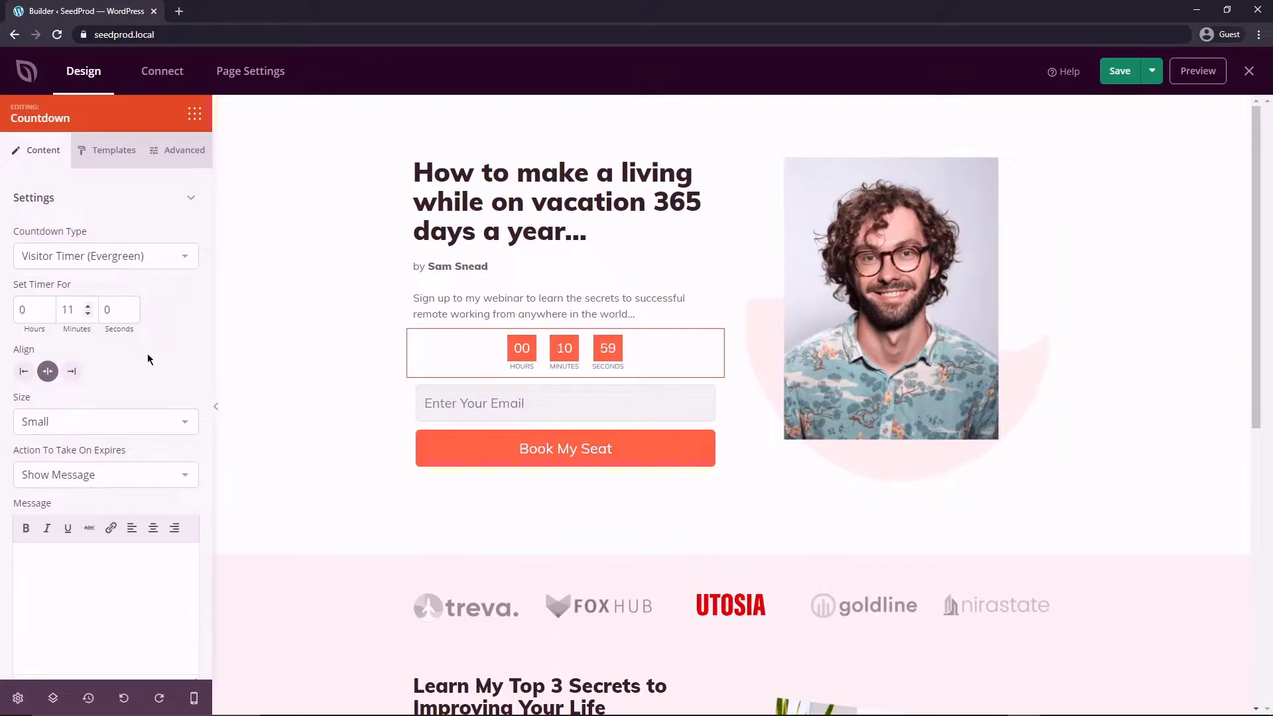
text(45)
- Switch the countdown to a round-badge template style
click(109, 151)
click(100, 406)
click(160, 123)
- Add the Features 1 section from the Features section templates to the page
click(165, 118)
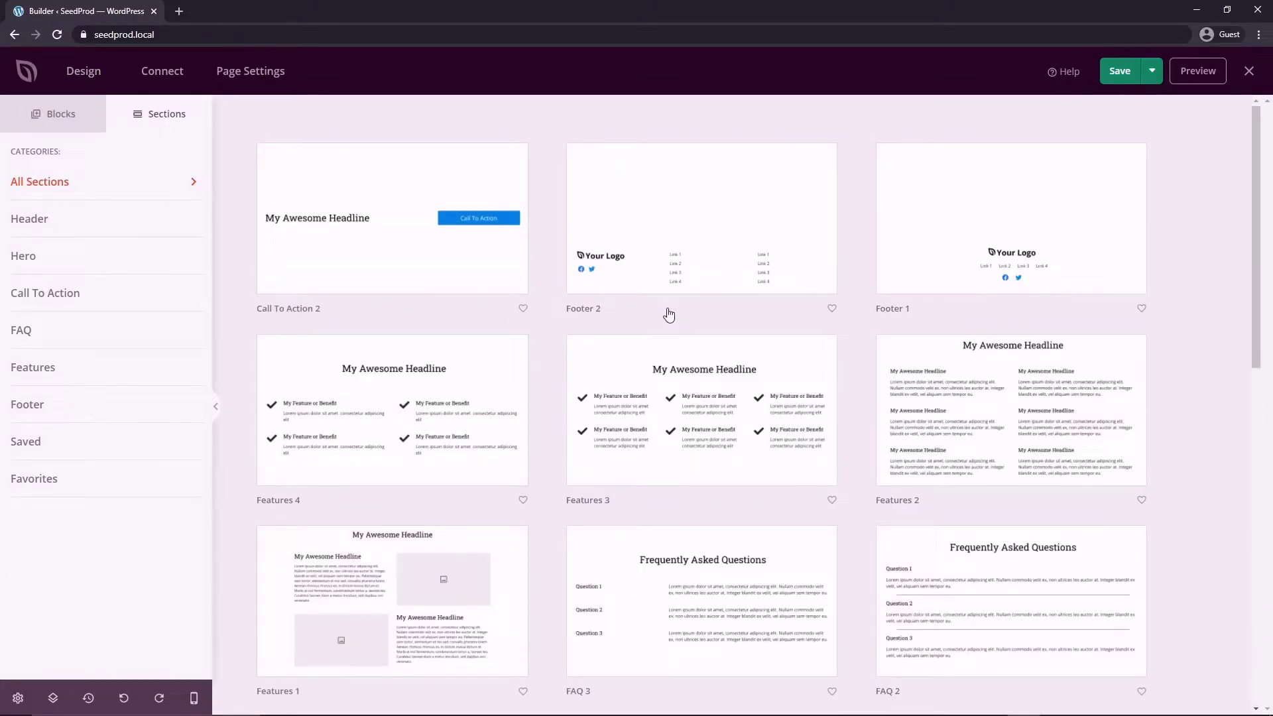
mouse_move(957, 411)
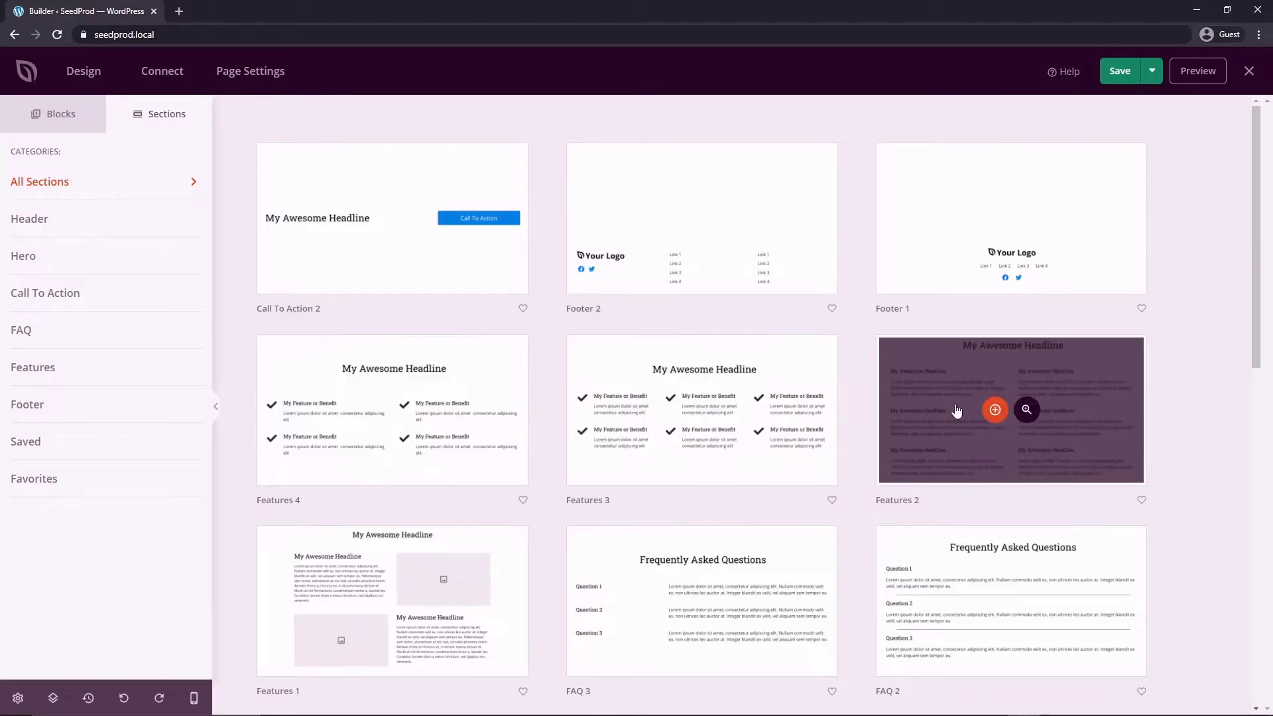
scroll(957, 411, down, 3)
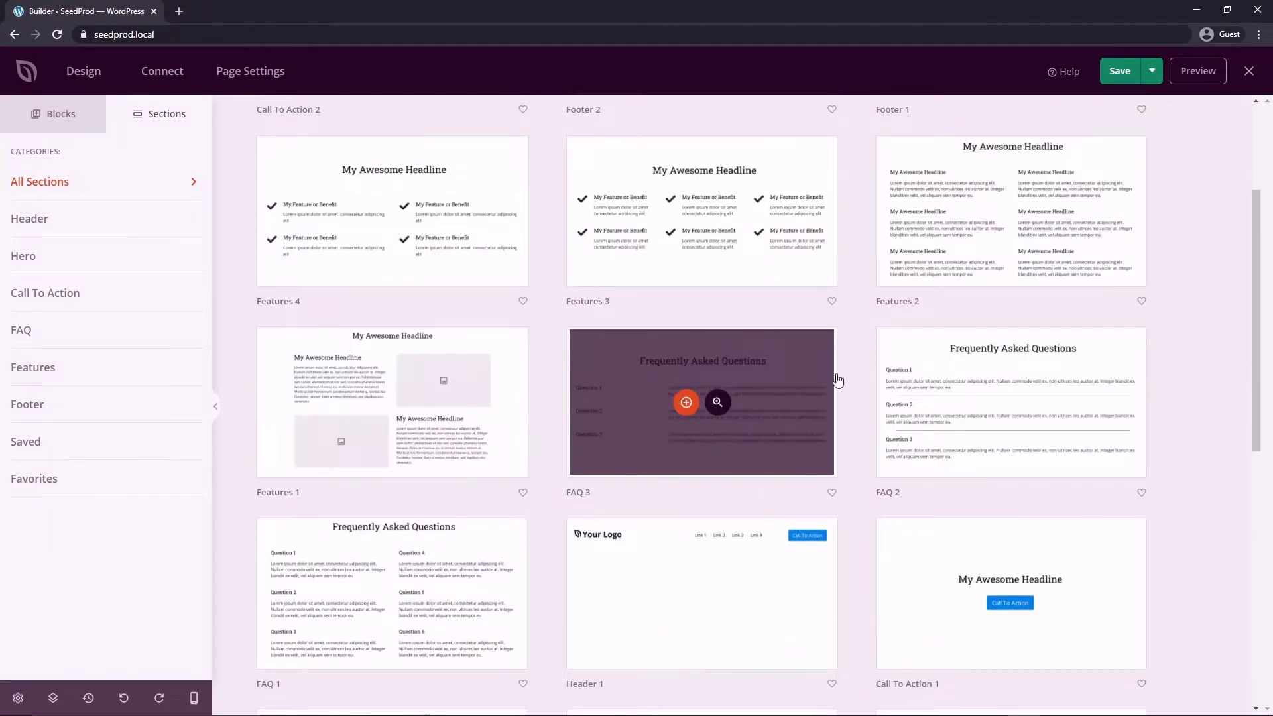
mouse_move(449, 439)
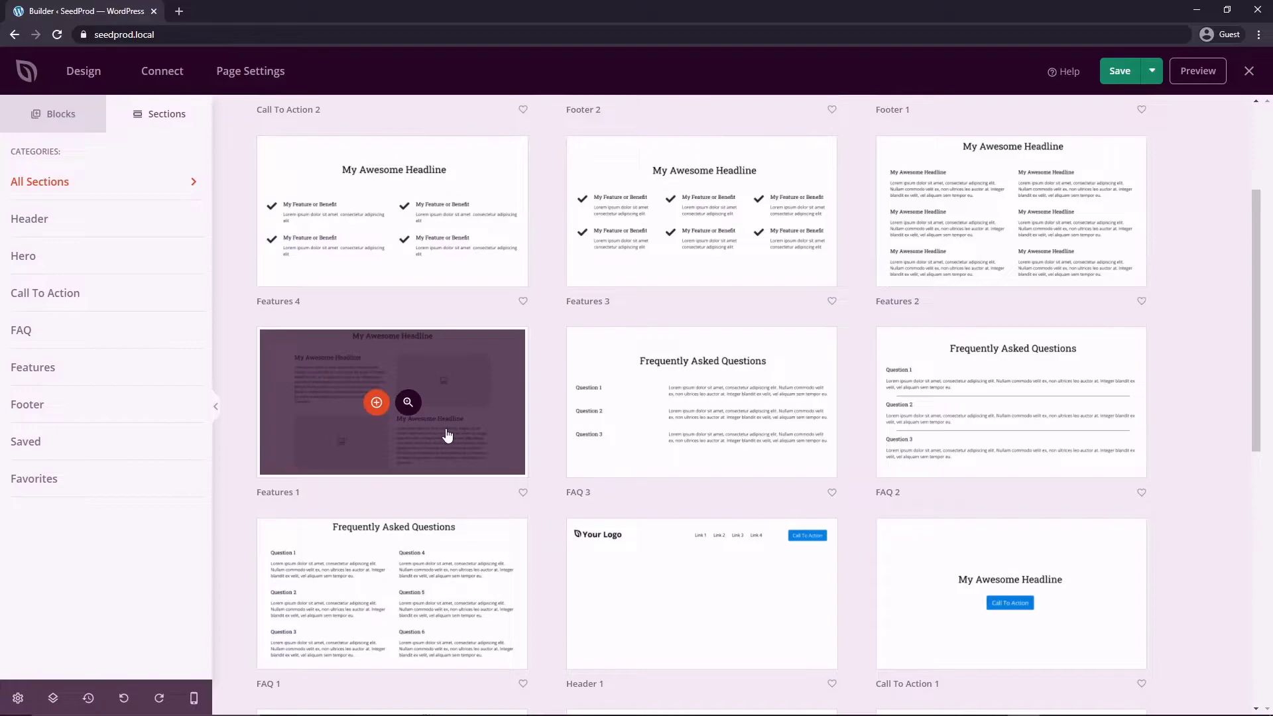
scroll(445, 437, down, 6)
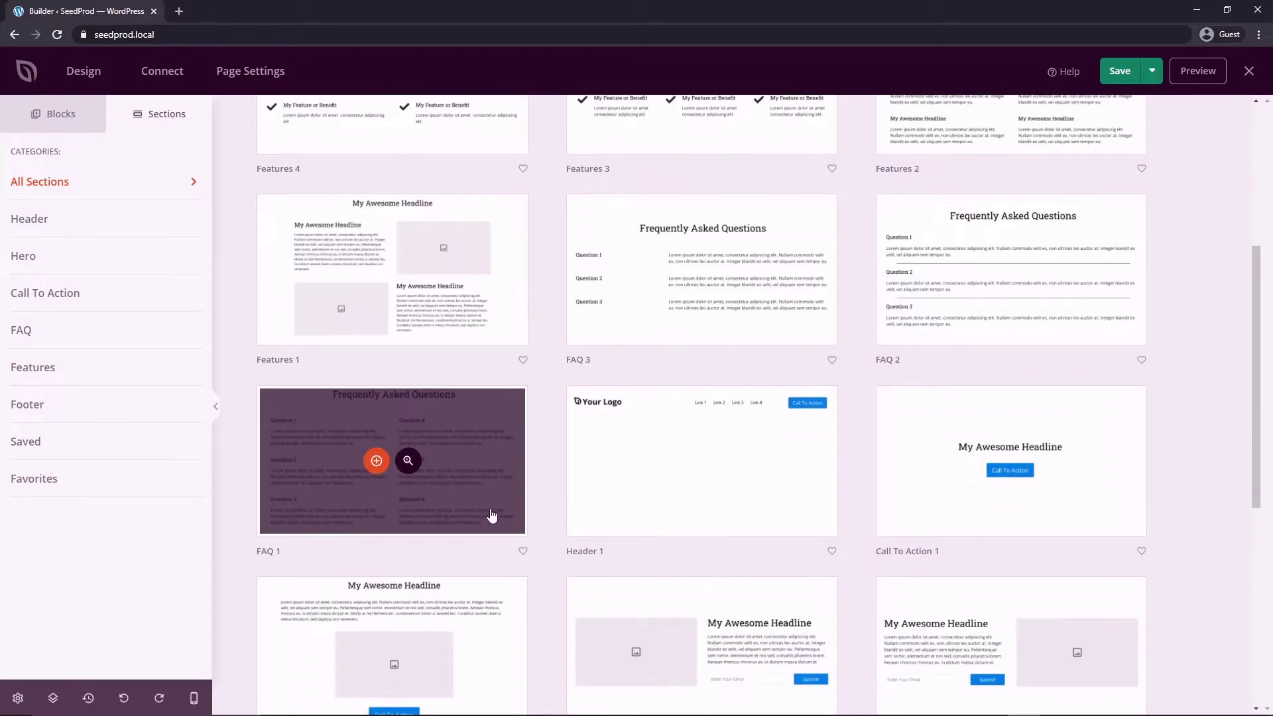
scroll(716, 513, down, 3)
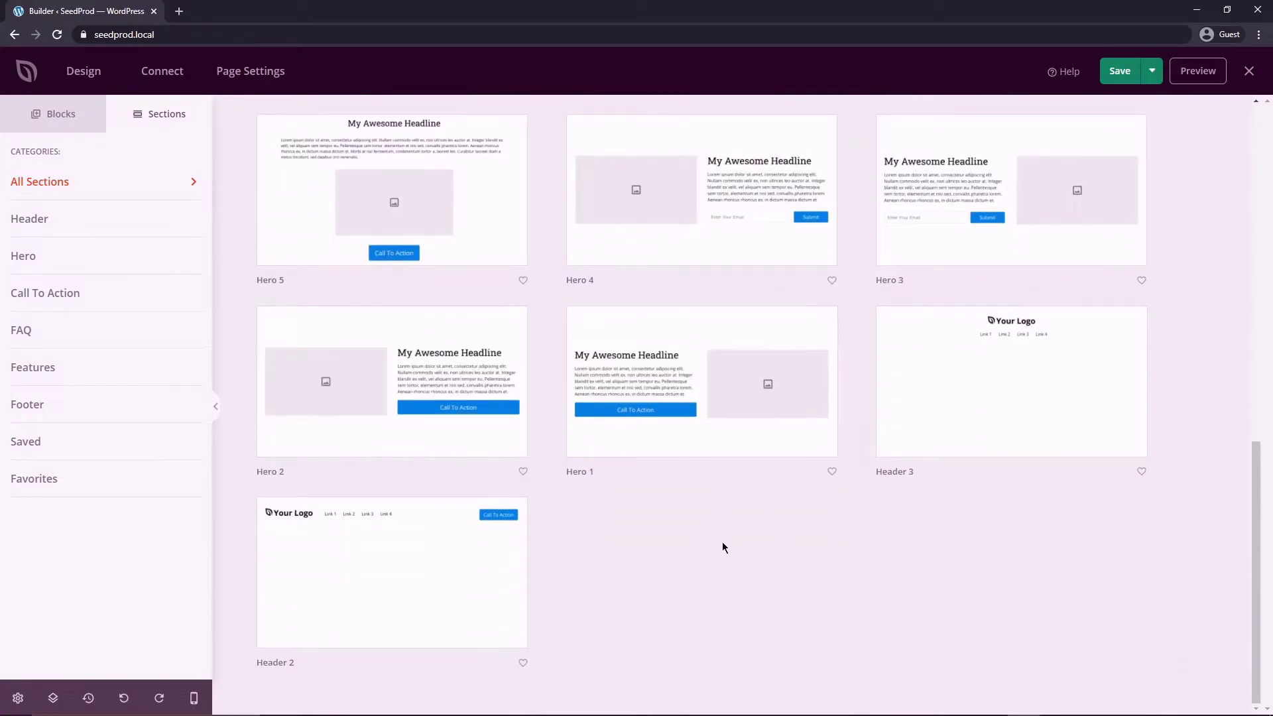
scroll(710, 537, up, 2)
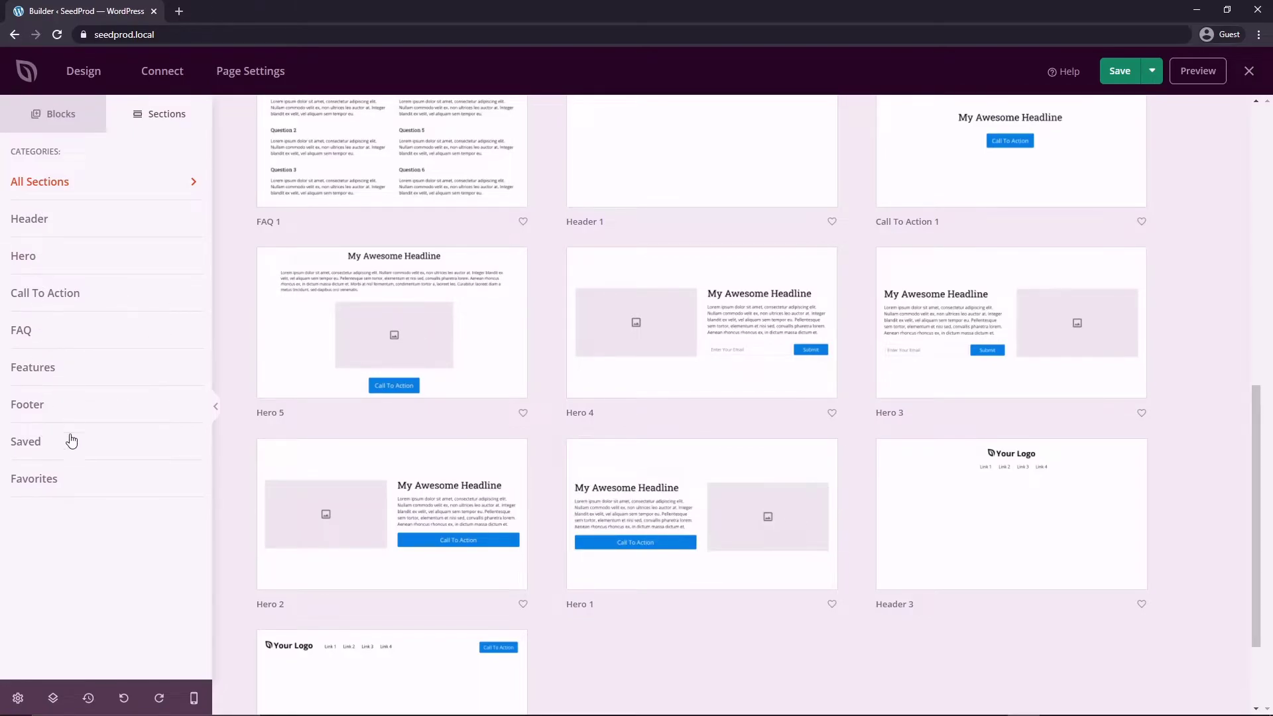
click(41, 367)
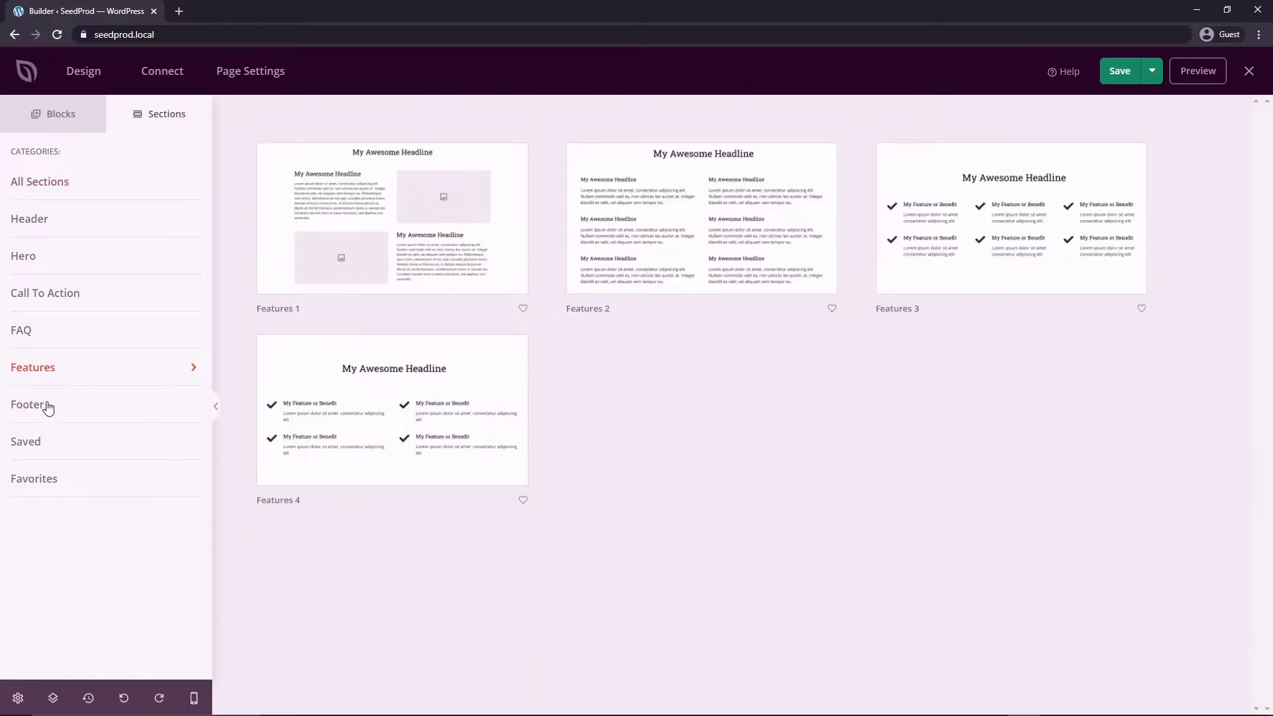
click(371, 221)
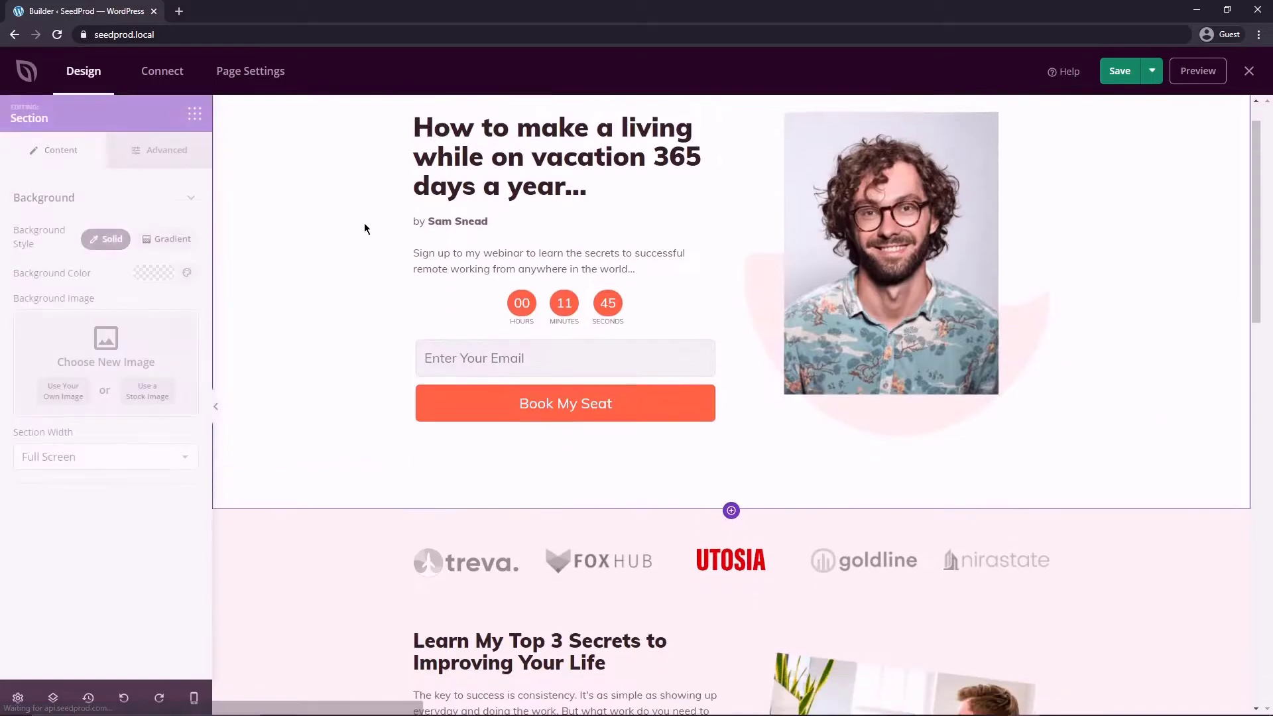
- Select the new Features section's headline, placeholder paragraph and placeholder image
scroll(594, 416, up, 2)
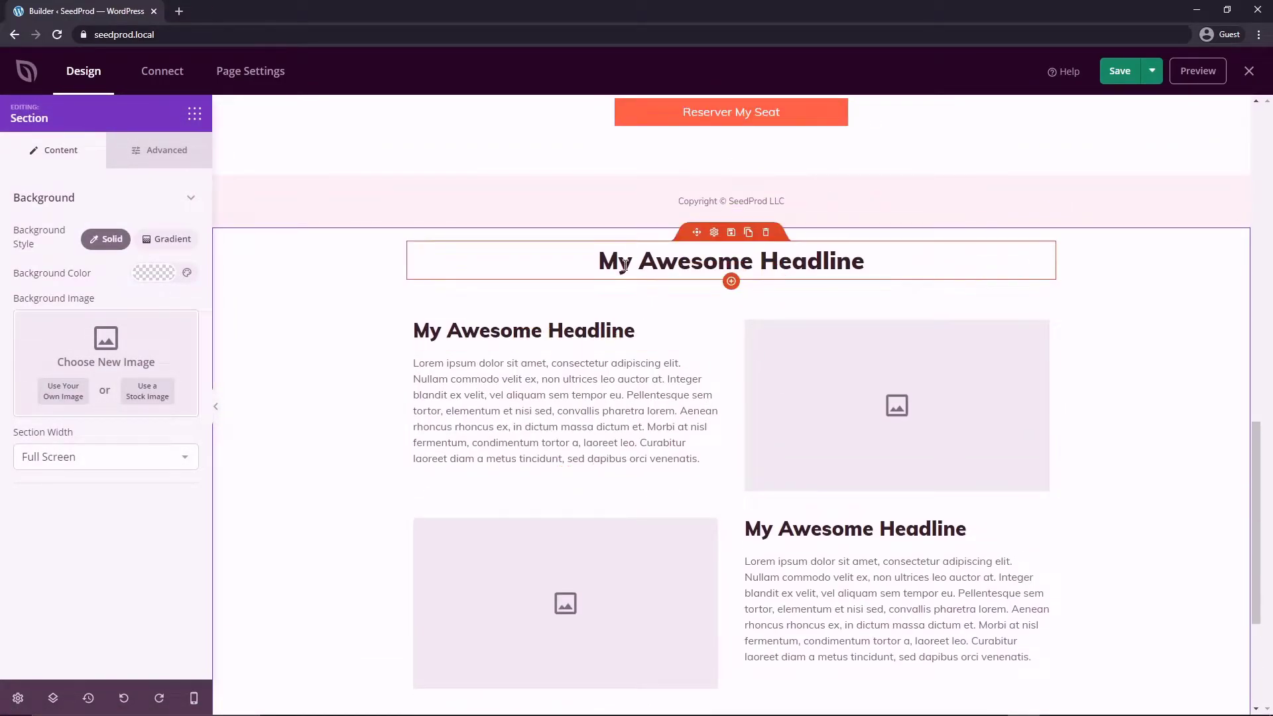
click(707, 251)
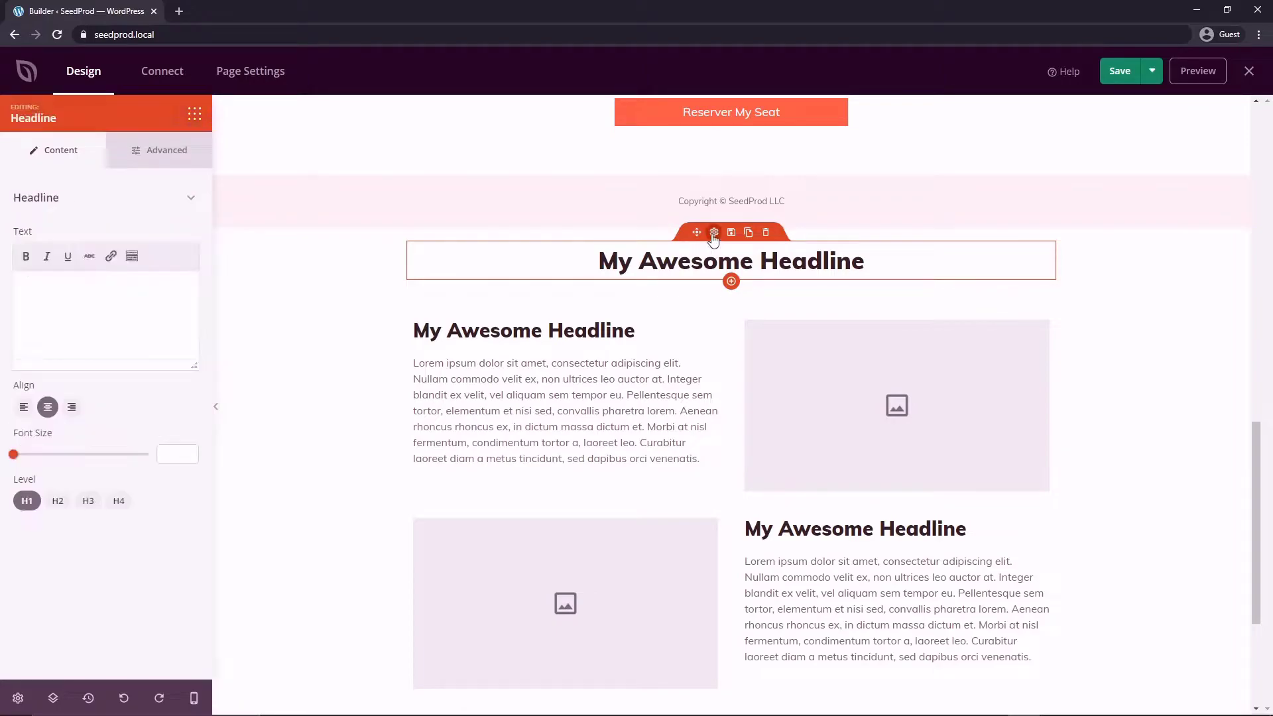
click(542, 365)
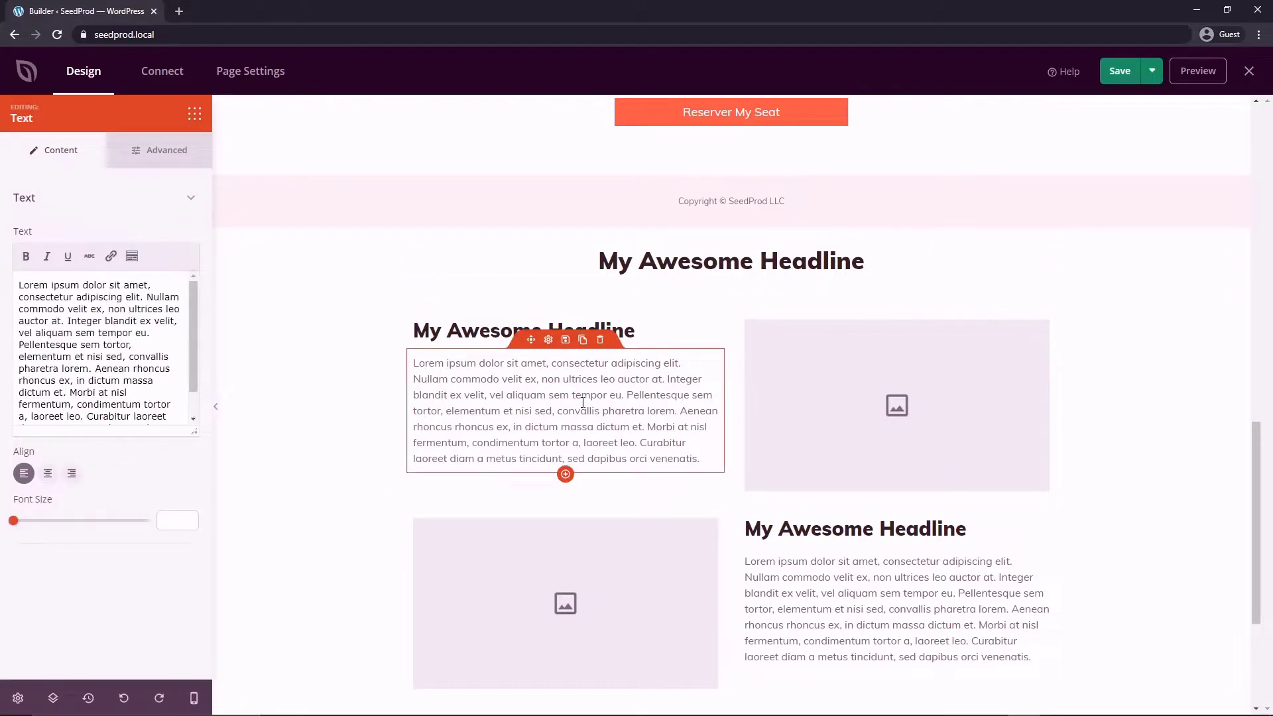
click(876, 405)
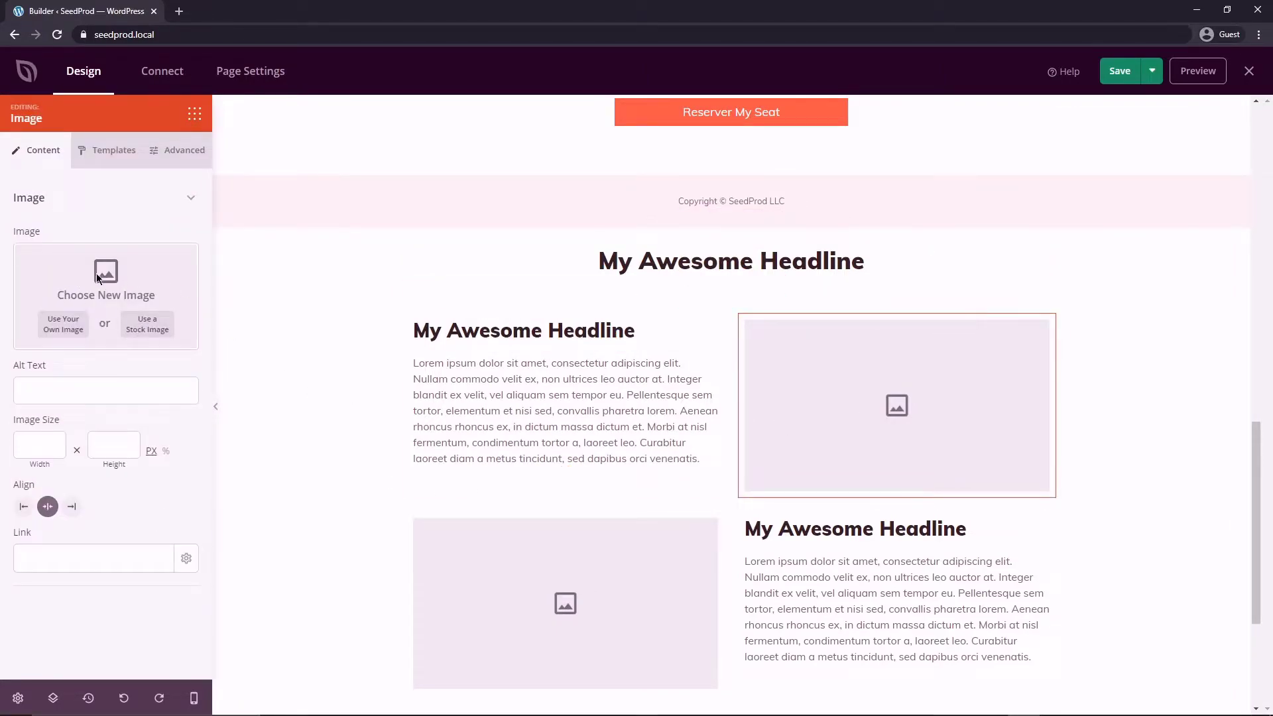
- Select the presenter portrait in the hero section
scroll(778, 448, down, 4)
scroll(627, 429, up, 10)
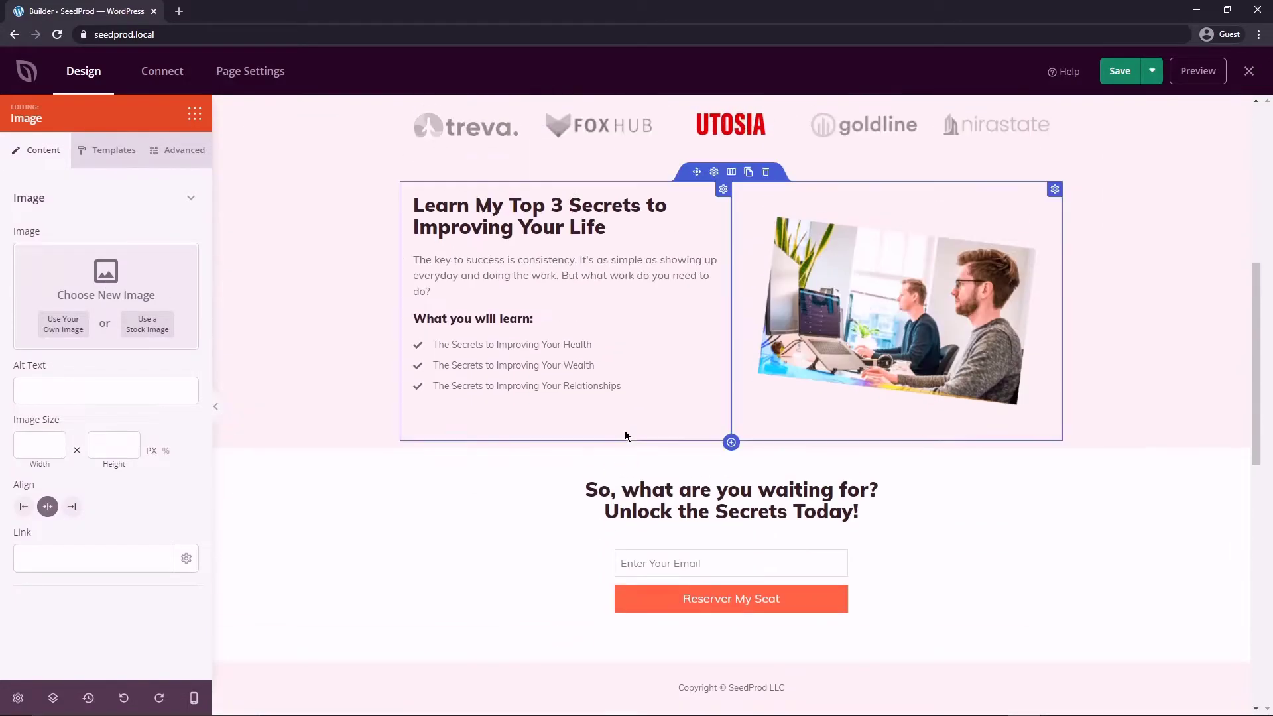
scroll(625, 436, up, 8)
click(884, 265)
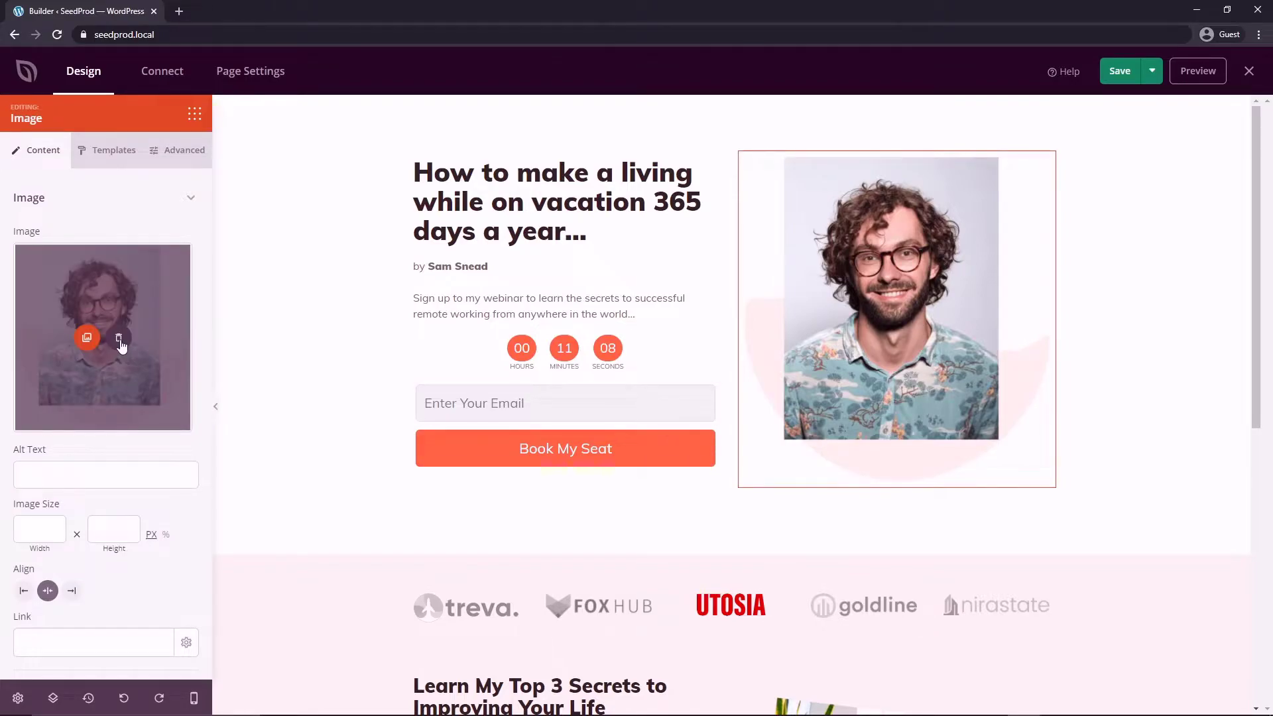
- Remove the hero portrait and check the media library, which turns out empty
click(120, 340)
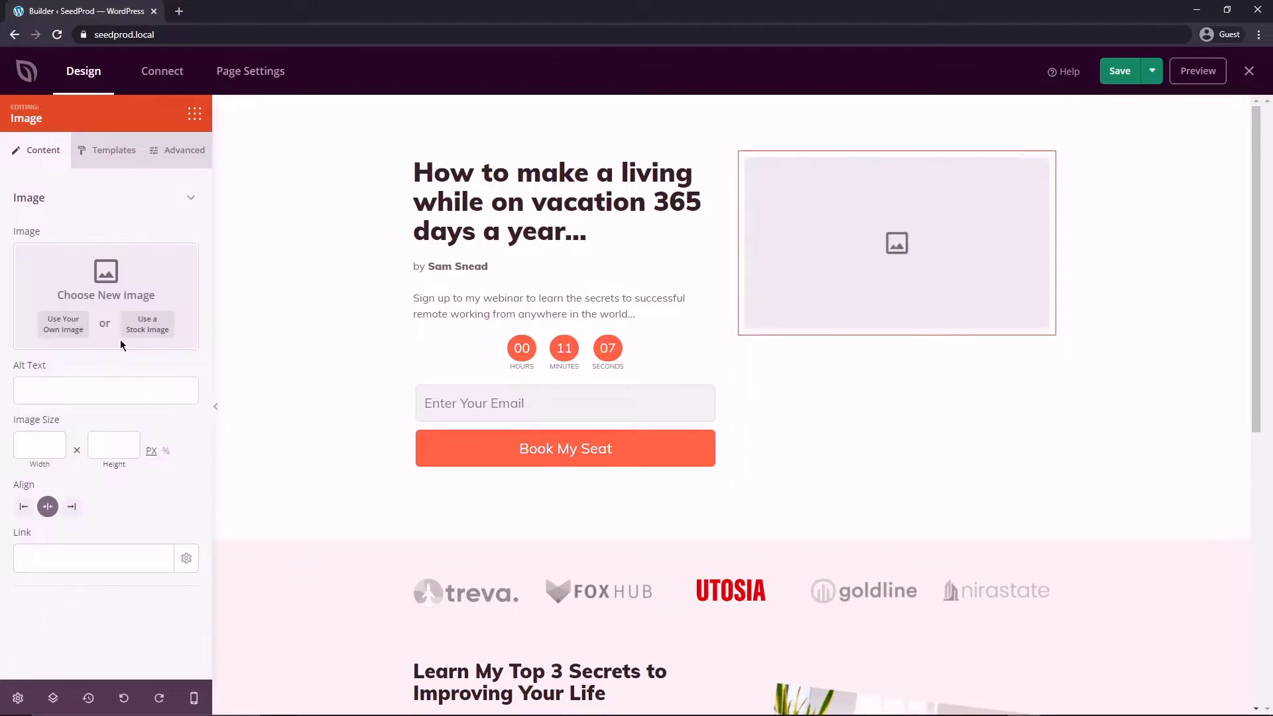
click(62, 324)
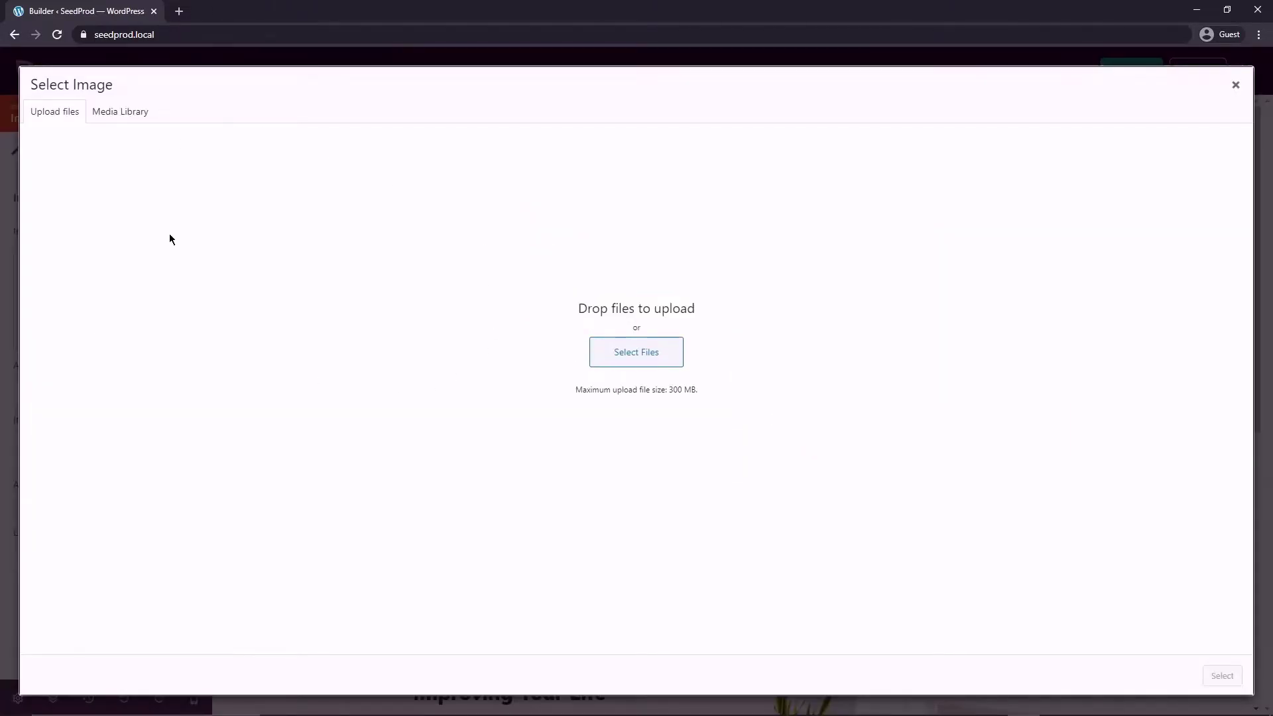
click(126, 115)
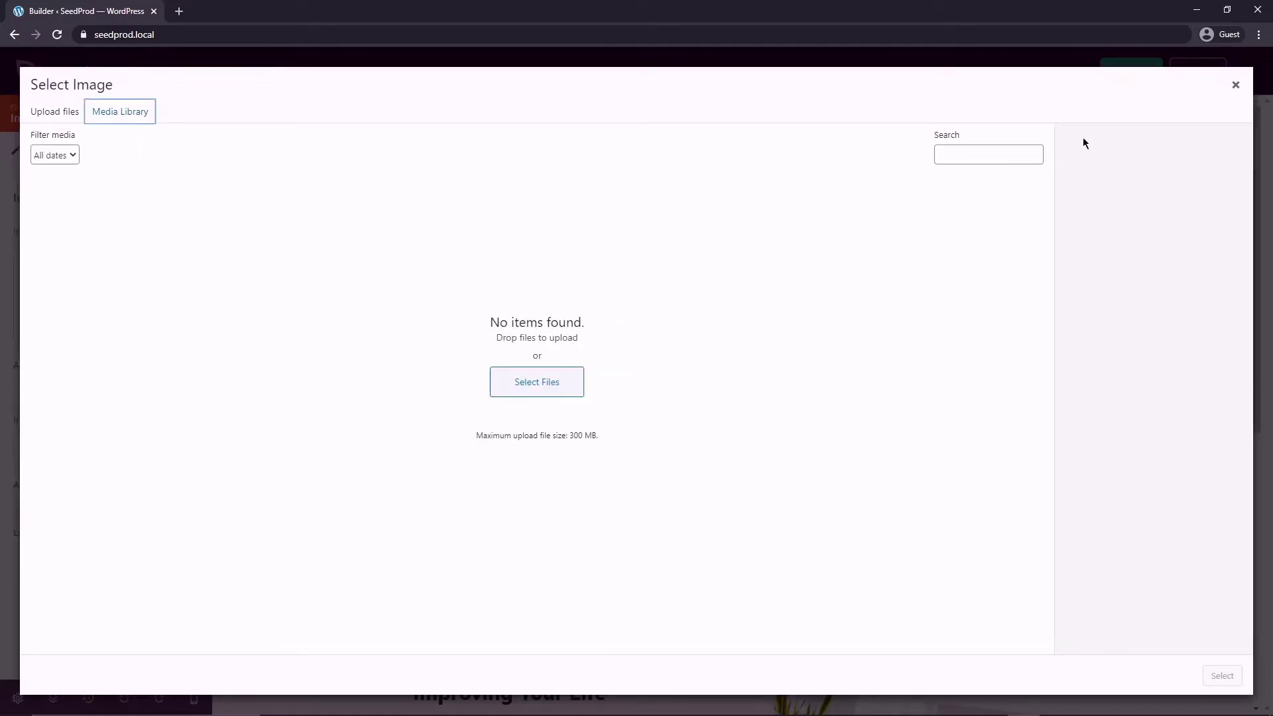
click(1235, 87)
- Search stock images for 'vacation' and insert the lantern-by-the-sea photo
click(146, 323)
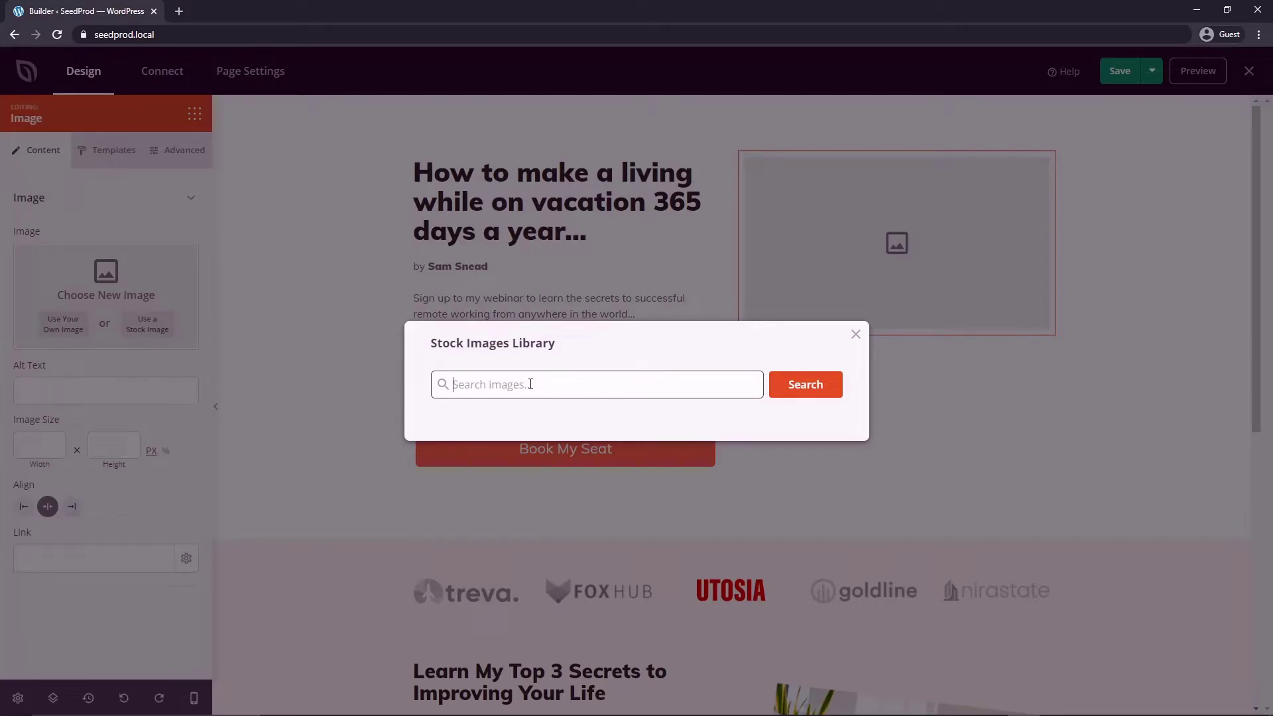
text(vacation)
key(Return)
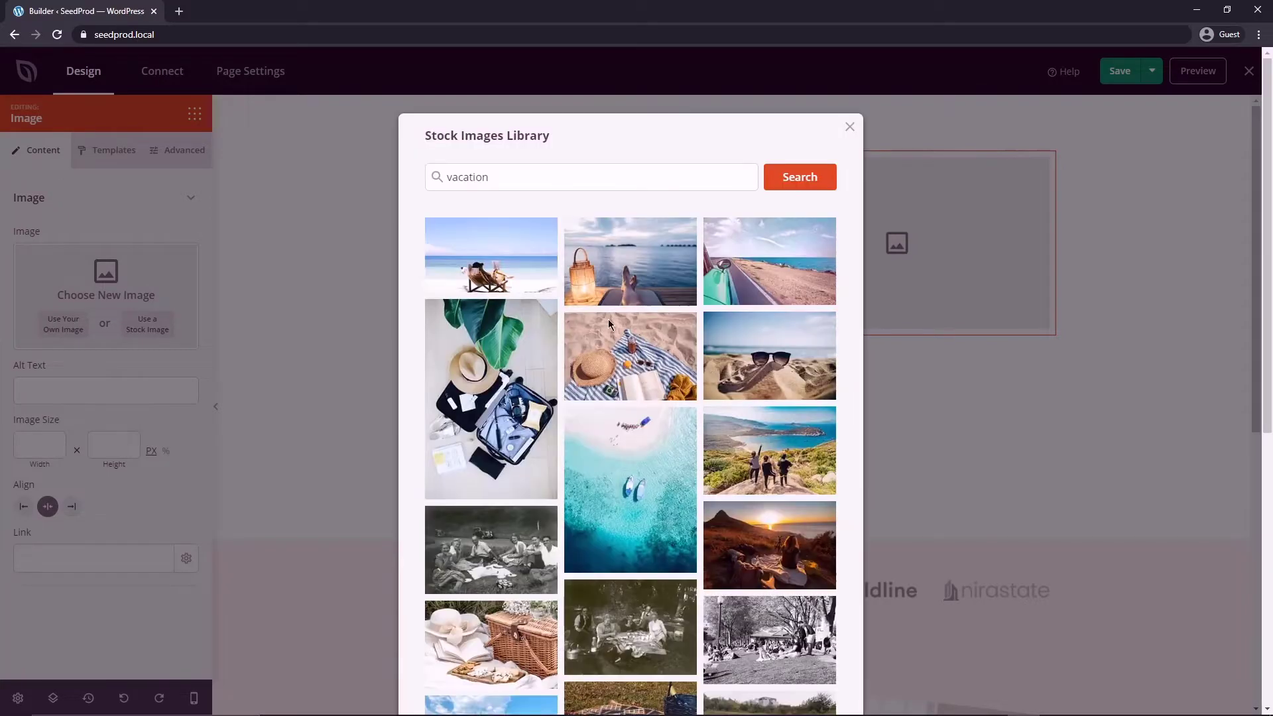
scroll(614, 349, down, 10)
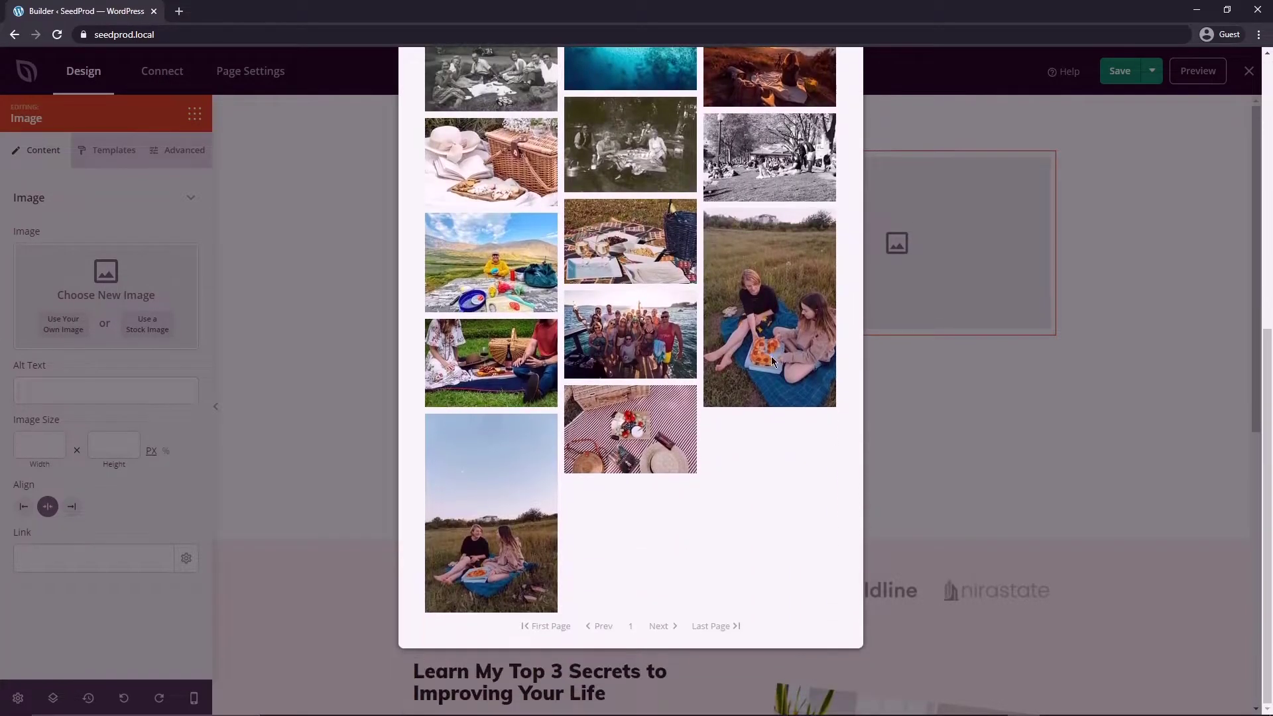
scroll(729, 351, up, 10)
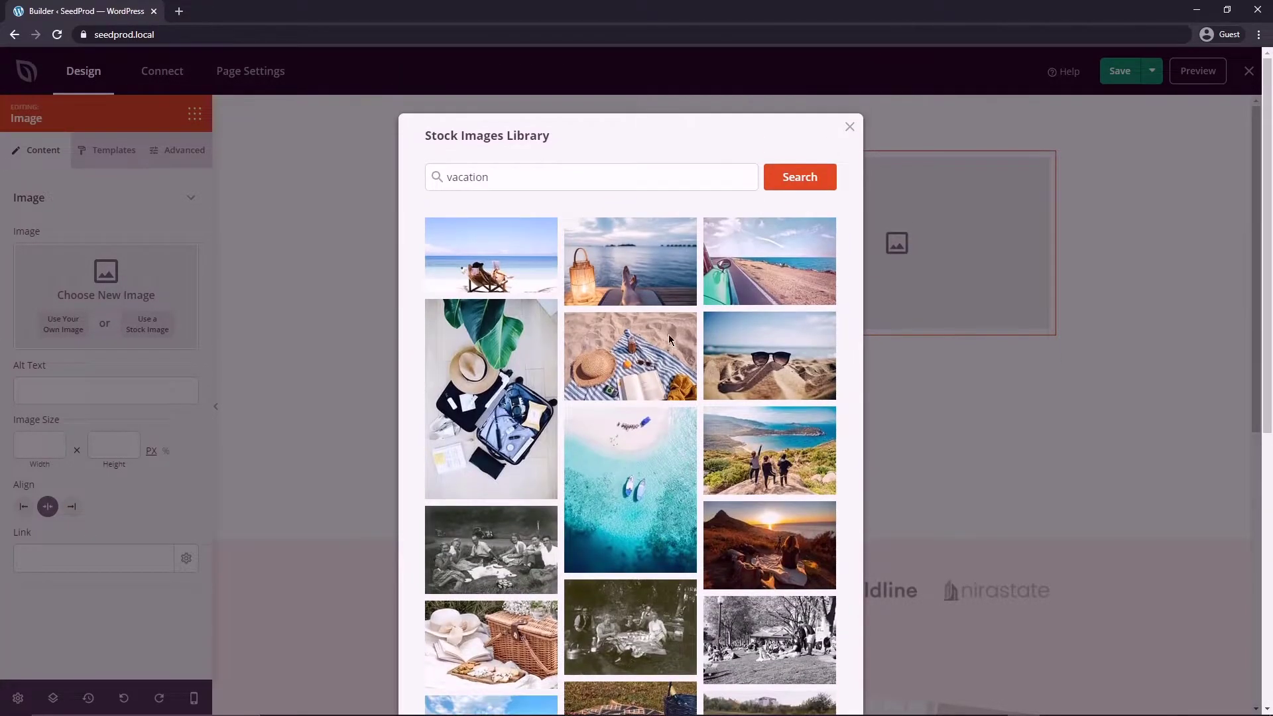
click(622, 265)
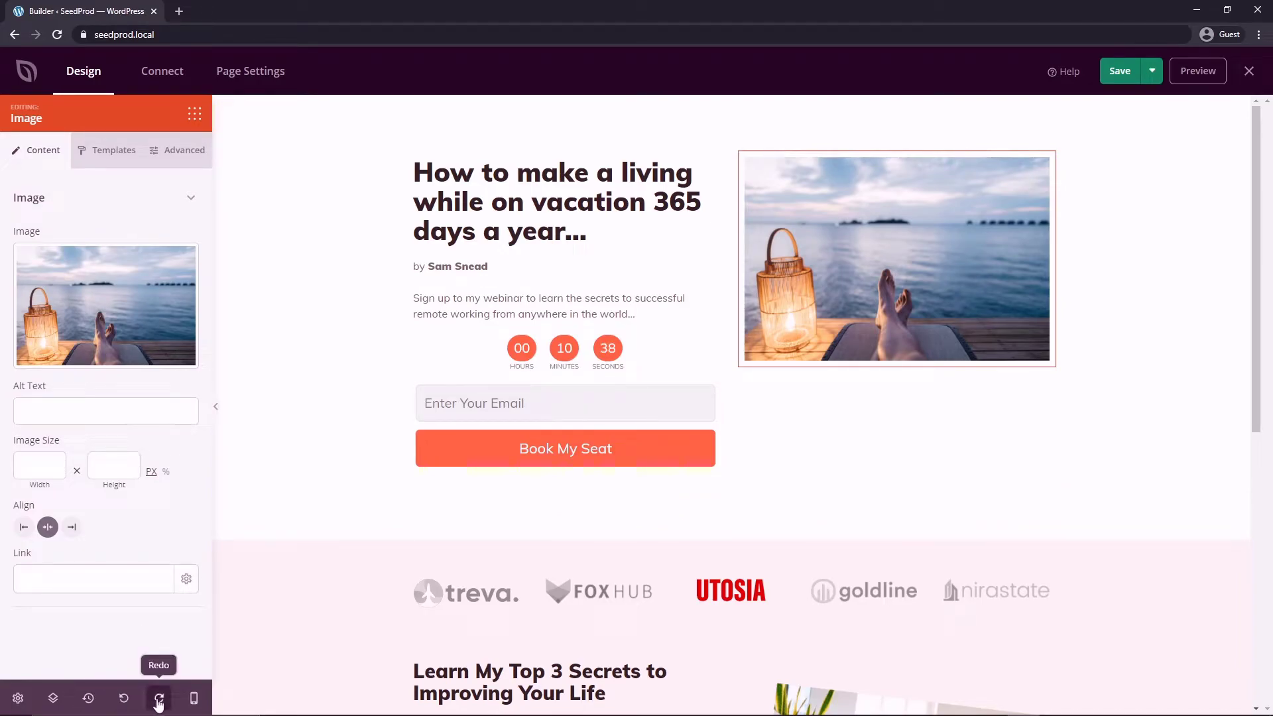
- Undo twice so the presenter portrait replaces the lantern stock photo
click(124, 700)
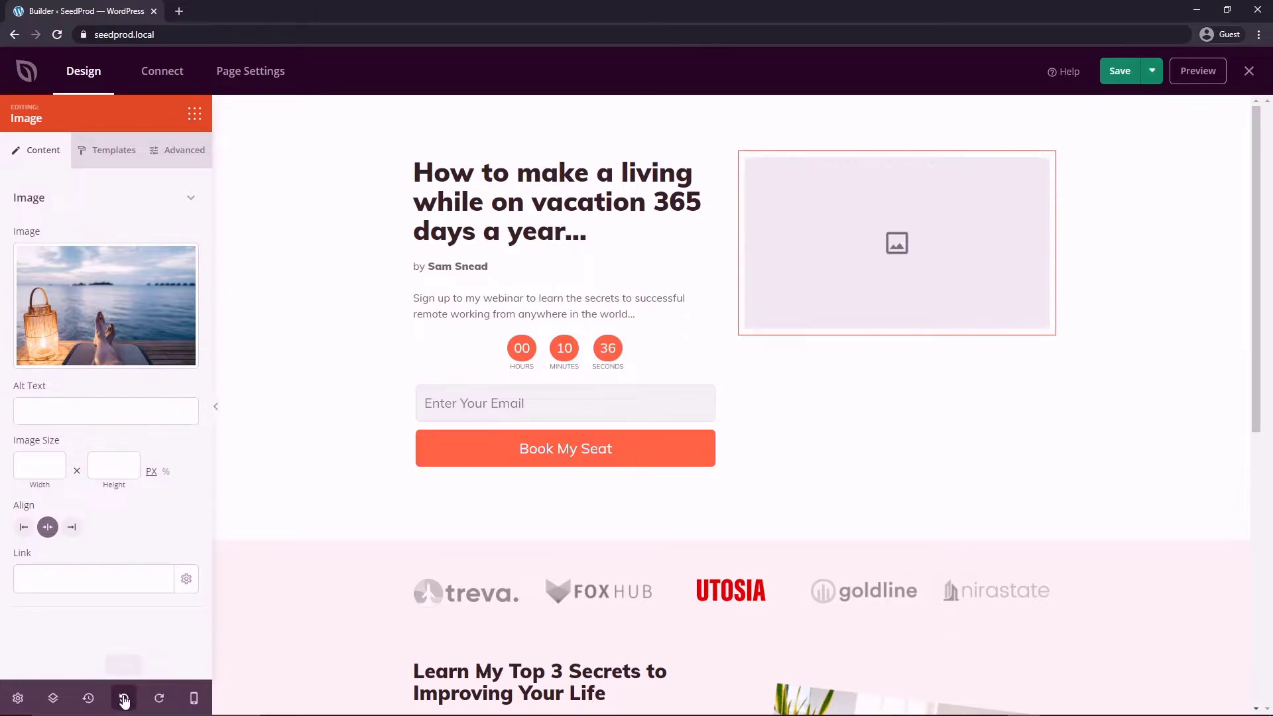
click(124, 699)
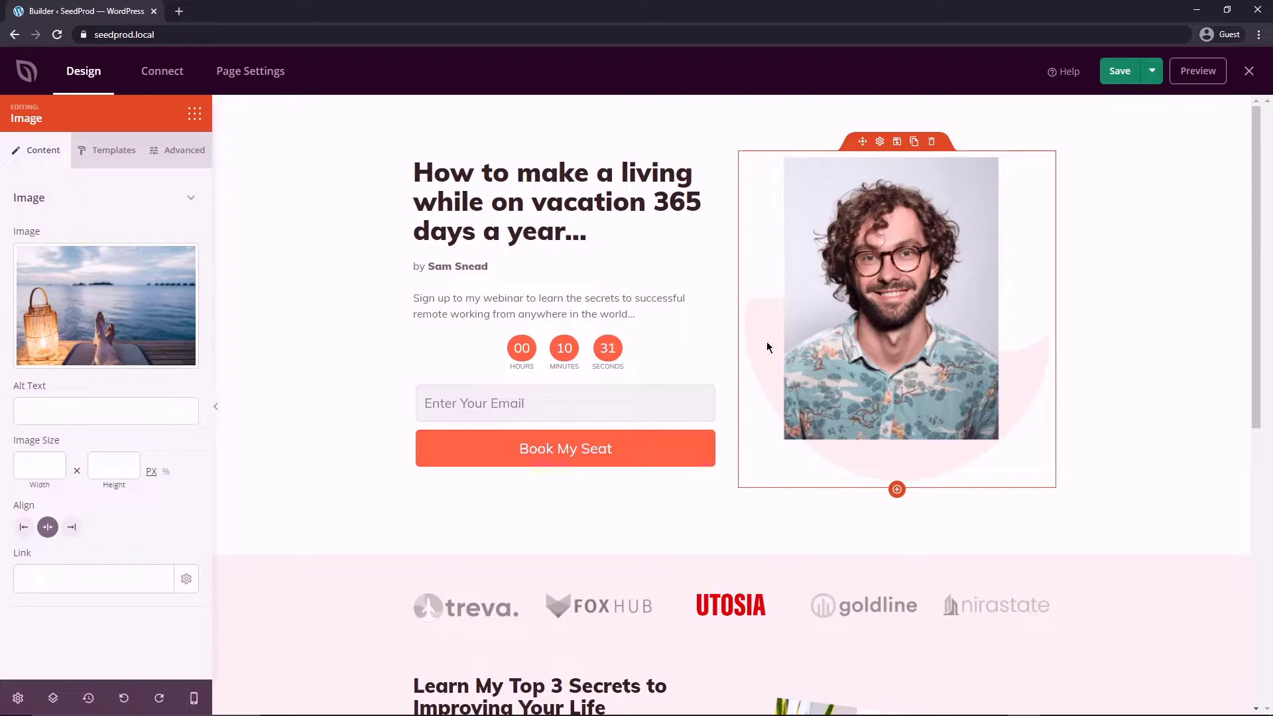
- In the global font settings, try header fonts and set the header font to Manrope
click(18, 698)
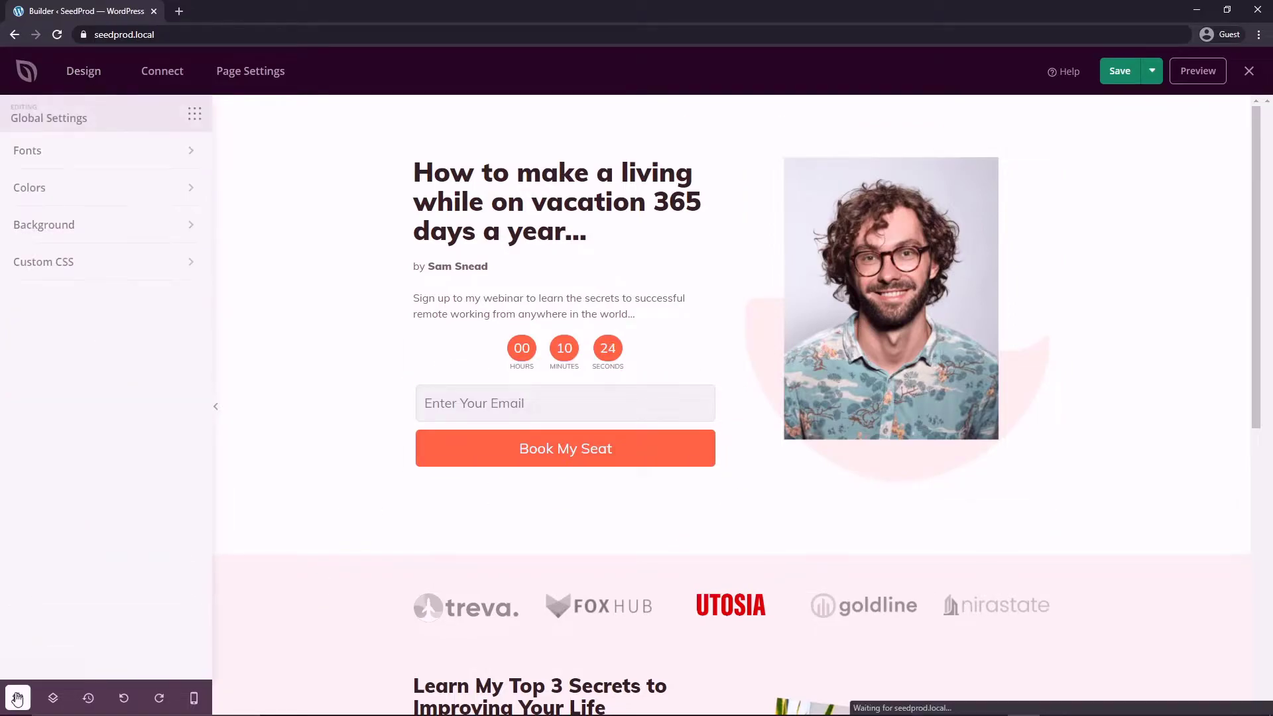
click(60, 156)
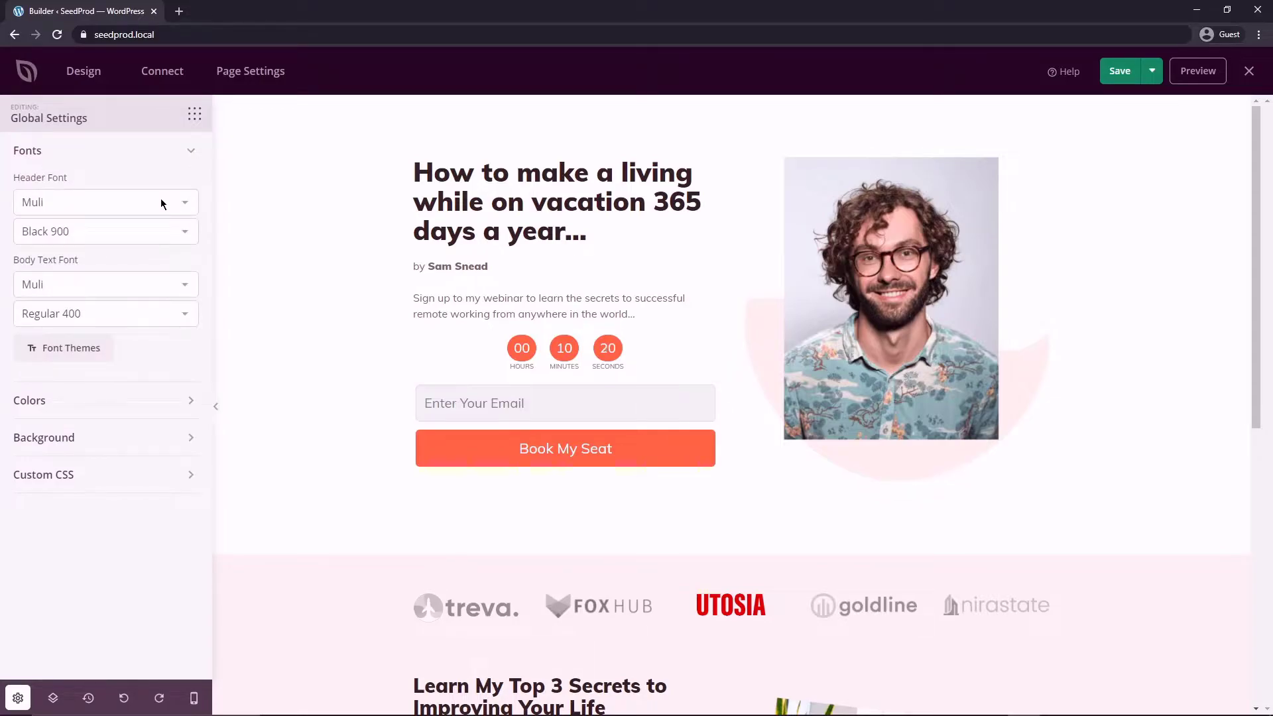
click(188, 204)
scroll(86, 237, up, 2)
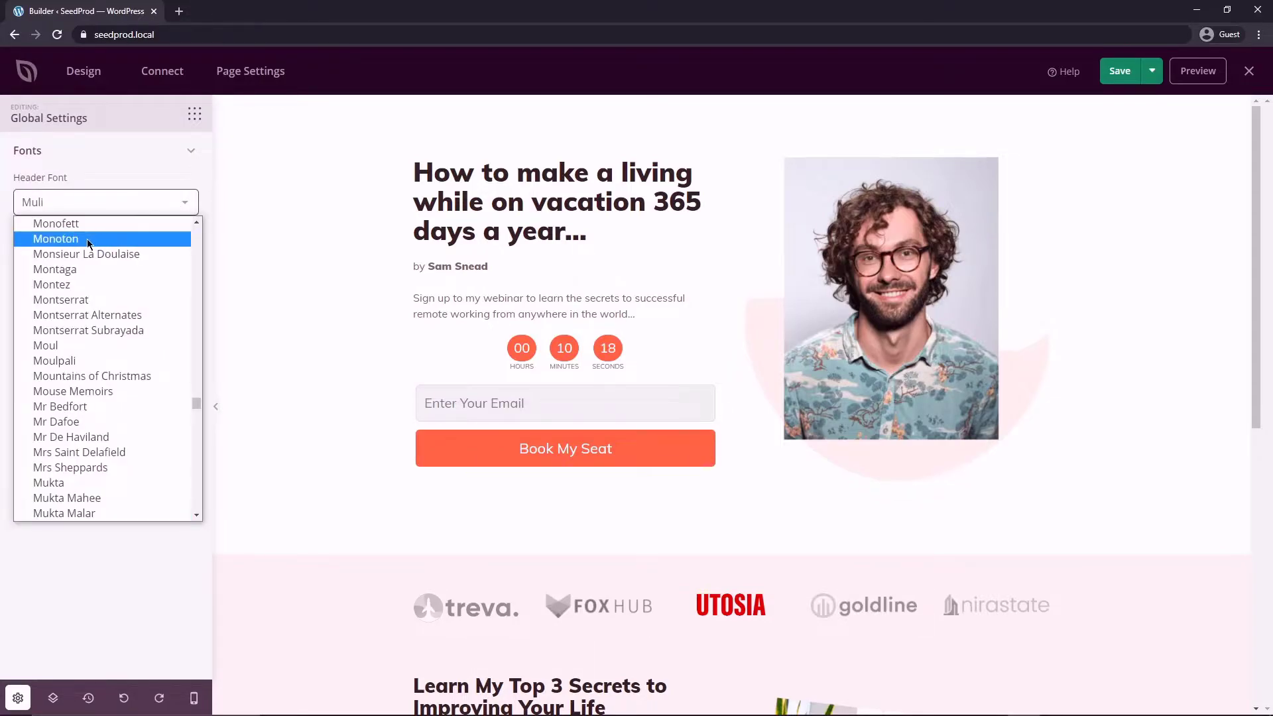
click(81, 225)
scroll(81, 299, up, 5)
click(81, 374)
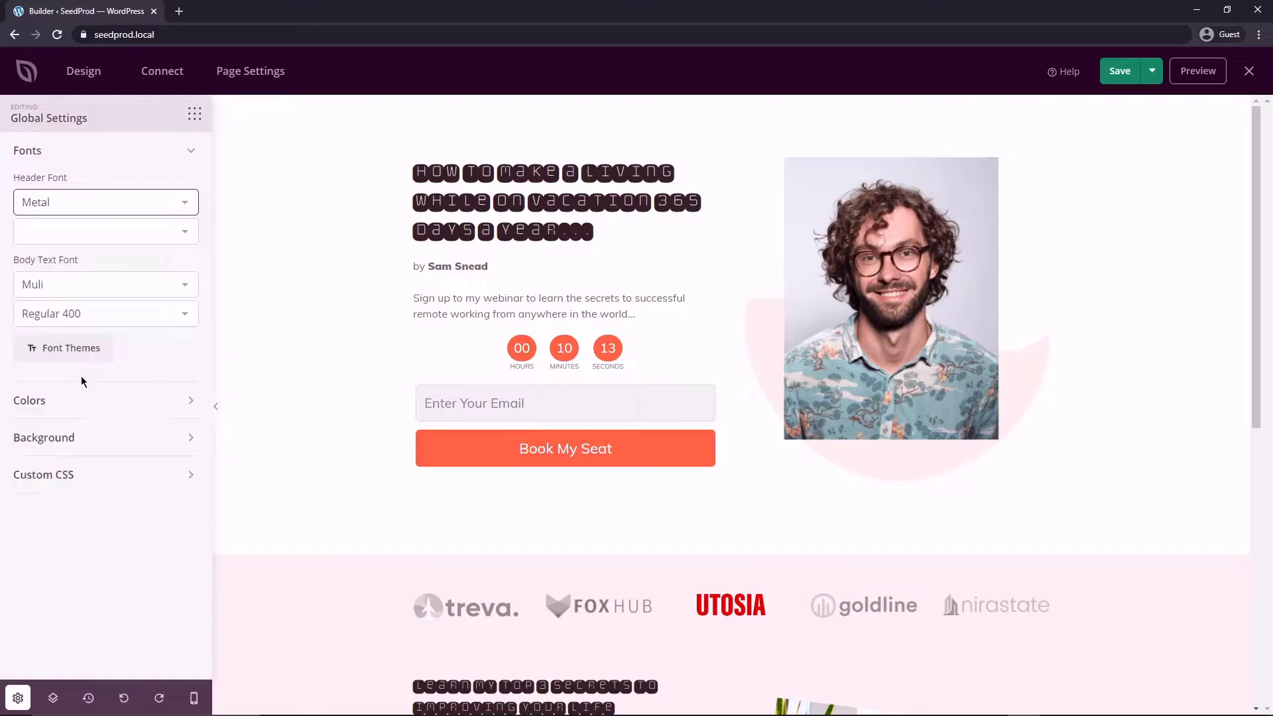
click(149, 211)
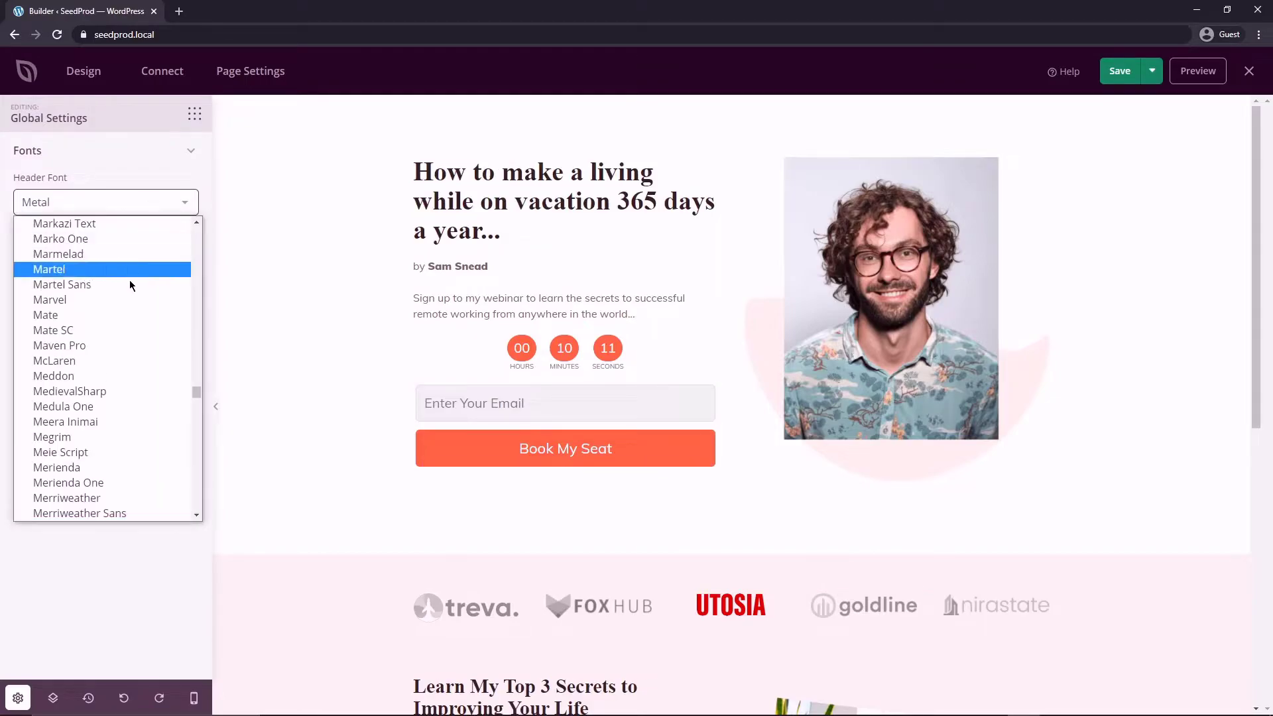
scroll(113, 299, up, 2)
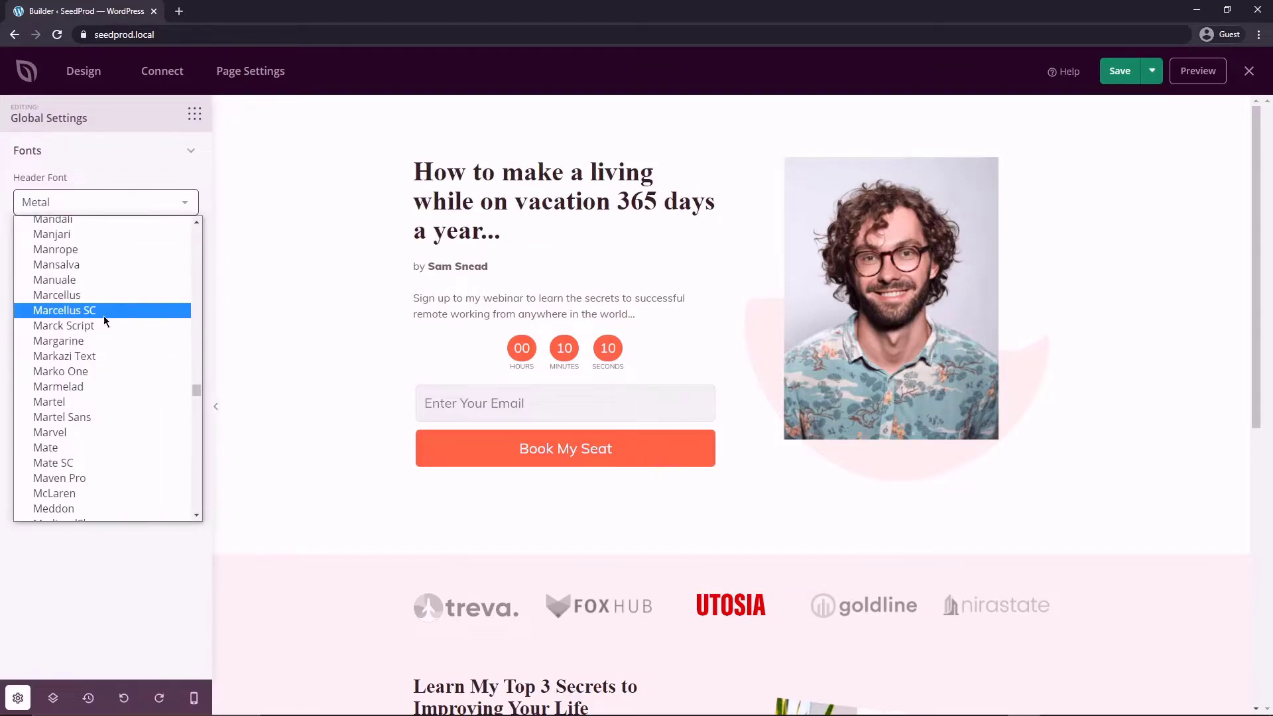
click(95, 250)
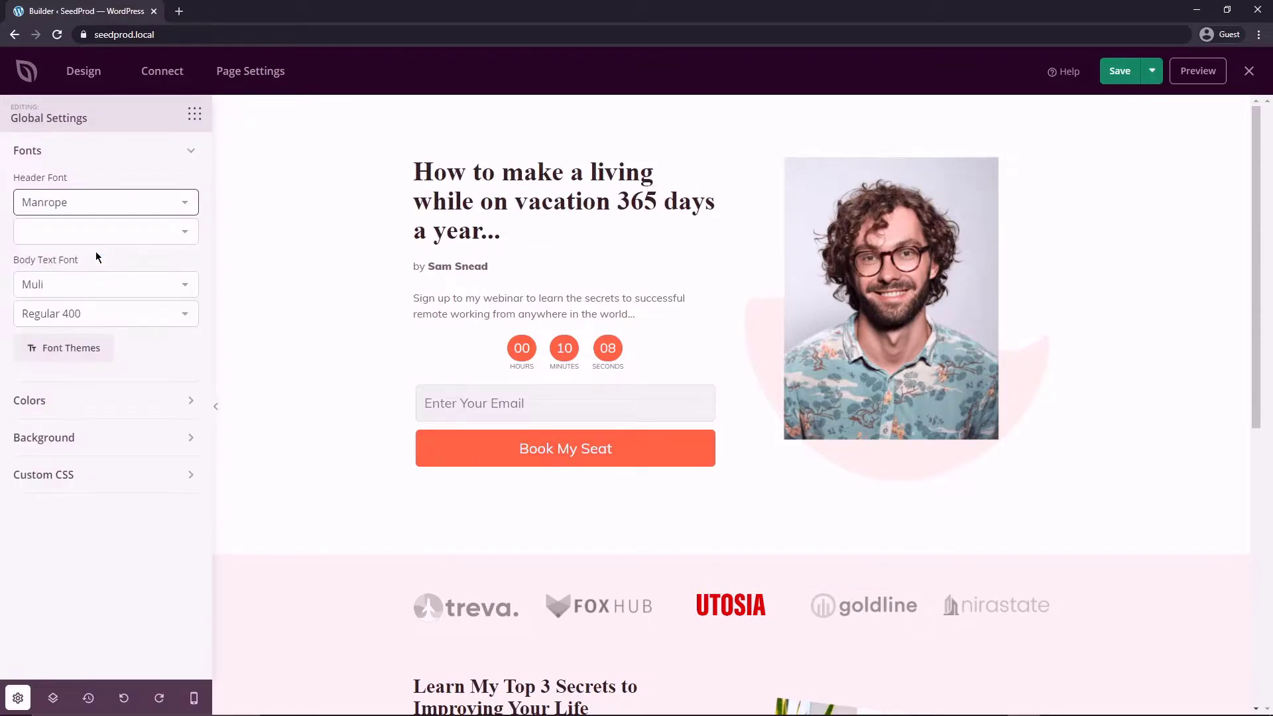
- Apply the Source Sans Pro / Open Sans font pairing from the font themes
click(142, 208)
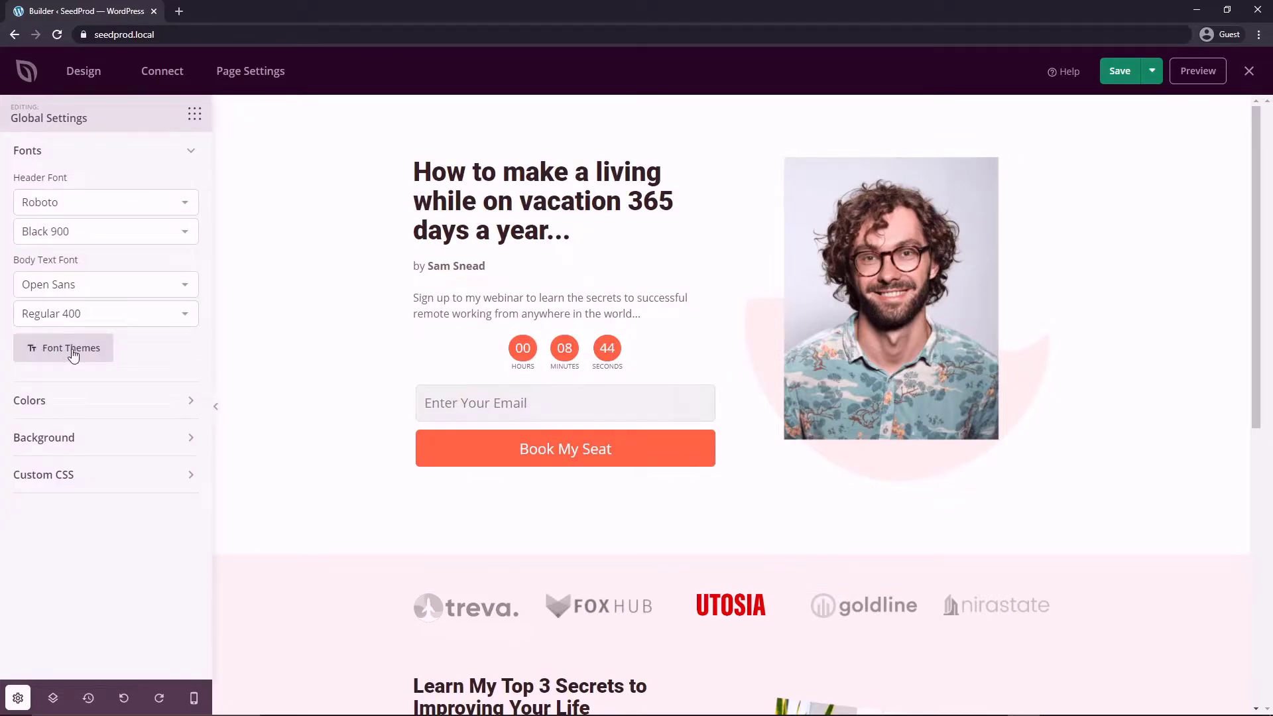
click(71, 350)
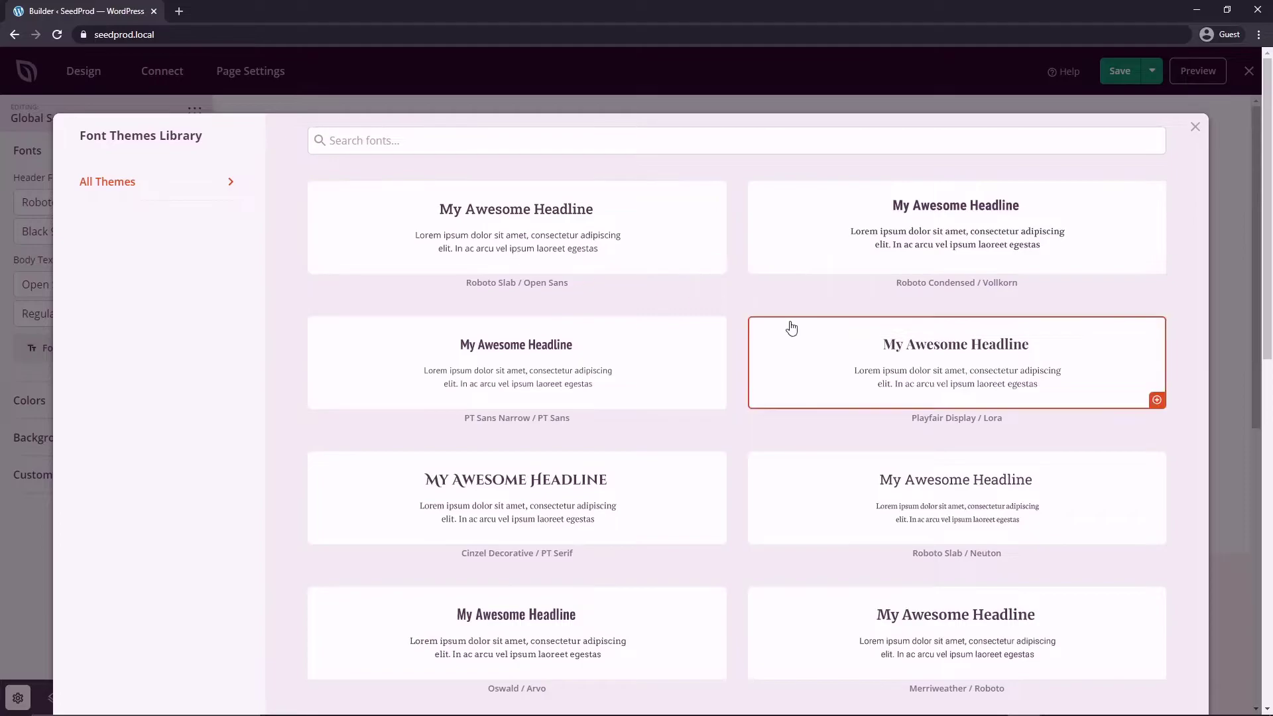
scroll(628, 407, down, 10)
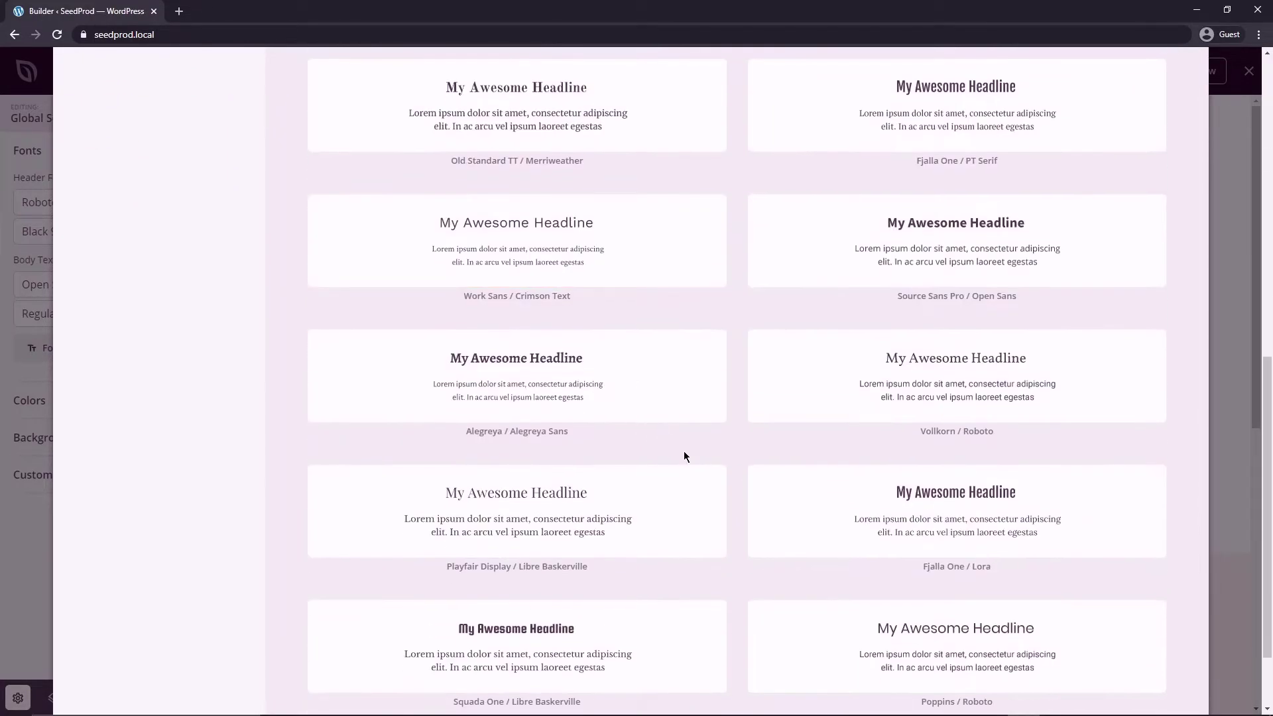
scroll(706, 453, down, 2)
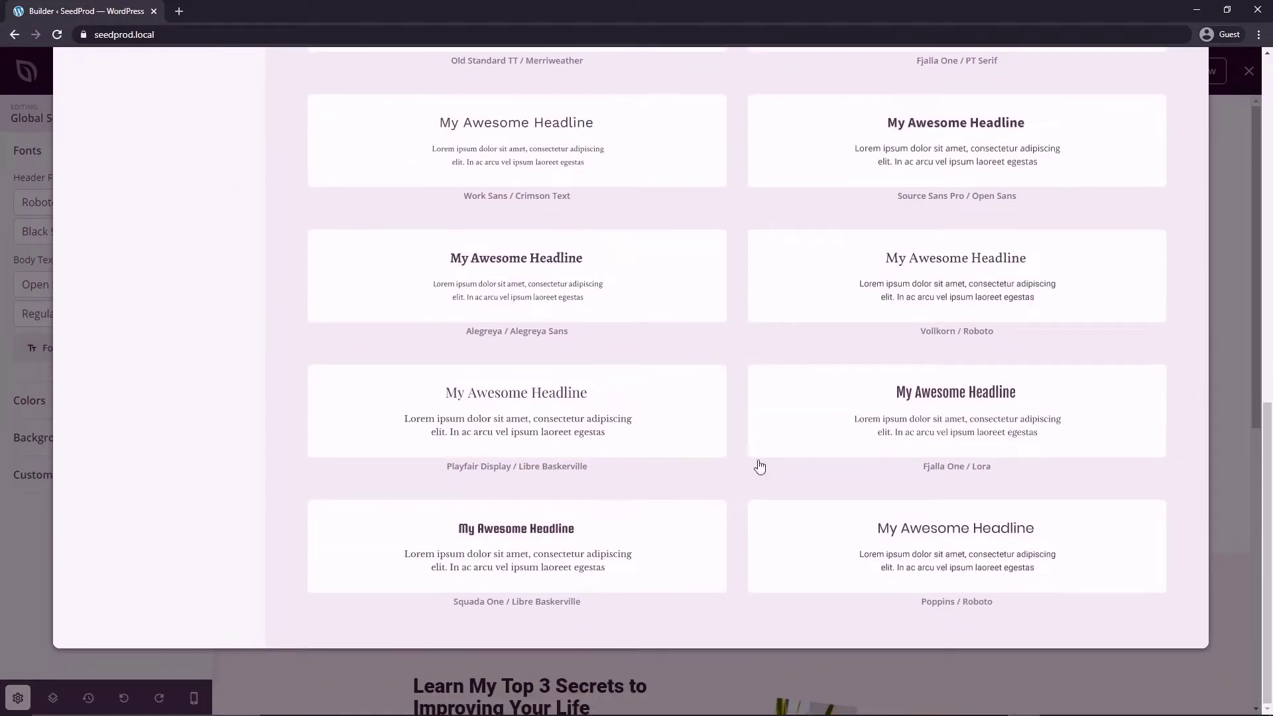
click(955, 135)
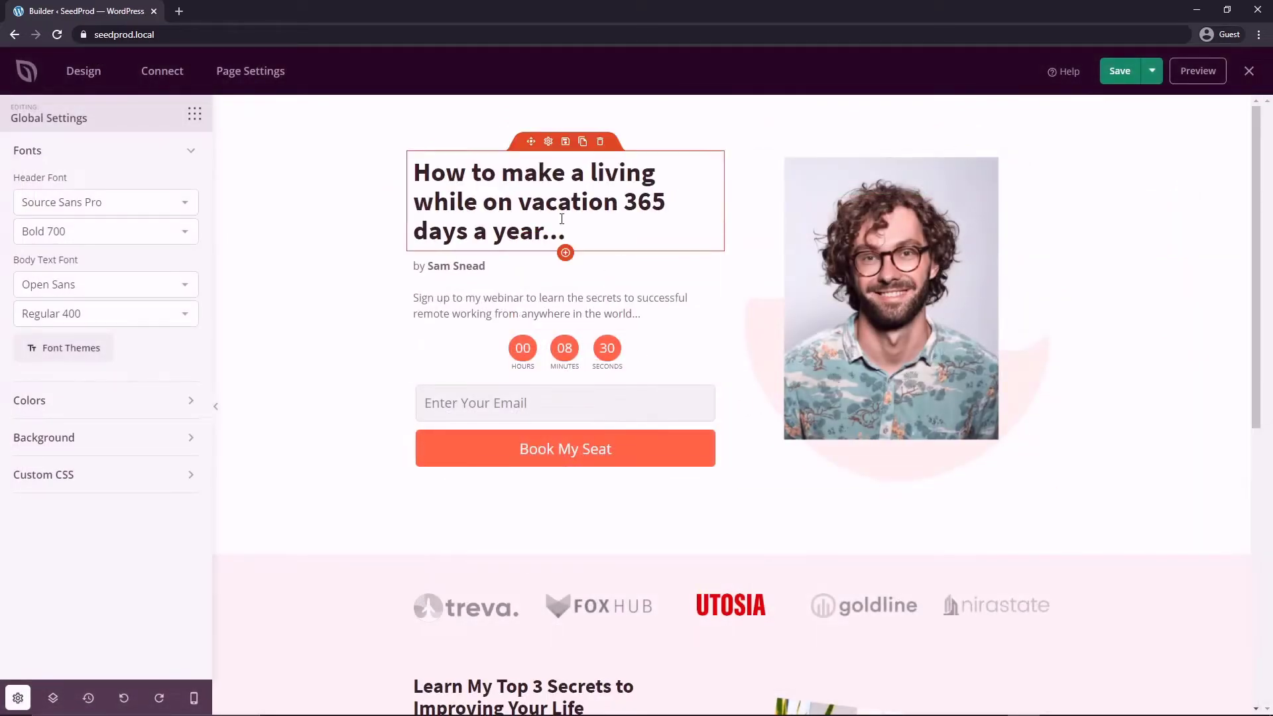
- Apply the dark-teal palette from the global Color Palettes library
click(189, 151)
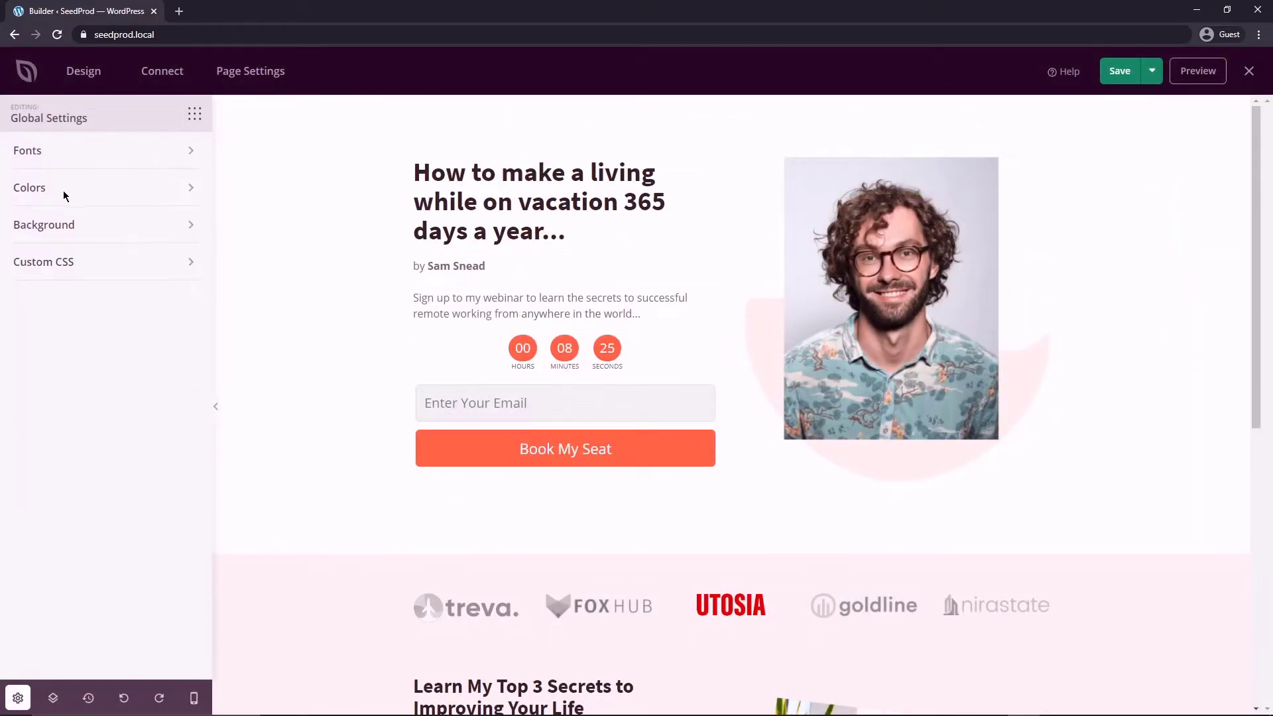
click(62, 189)
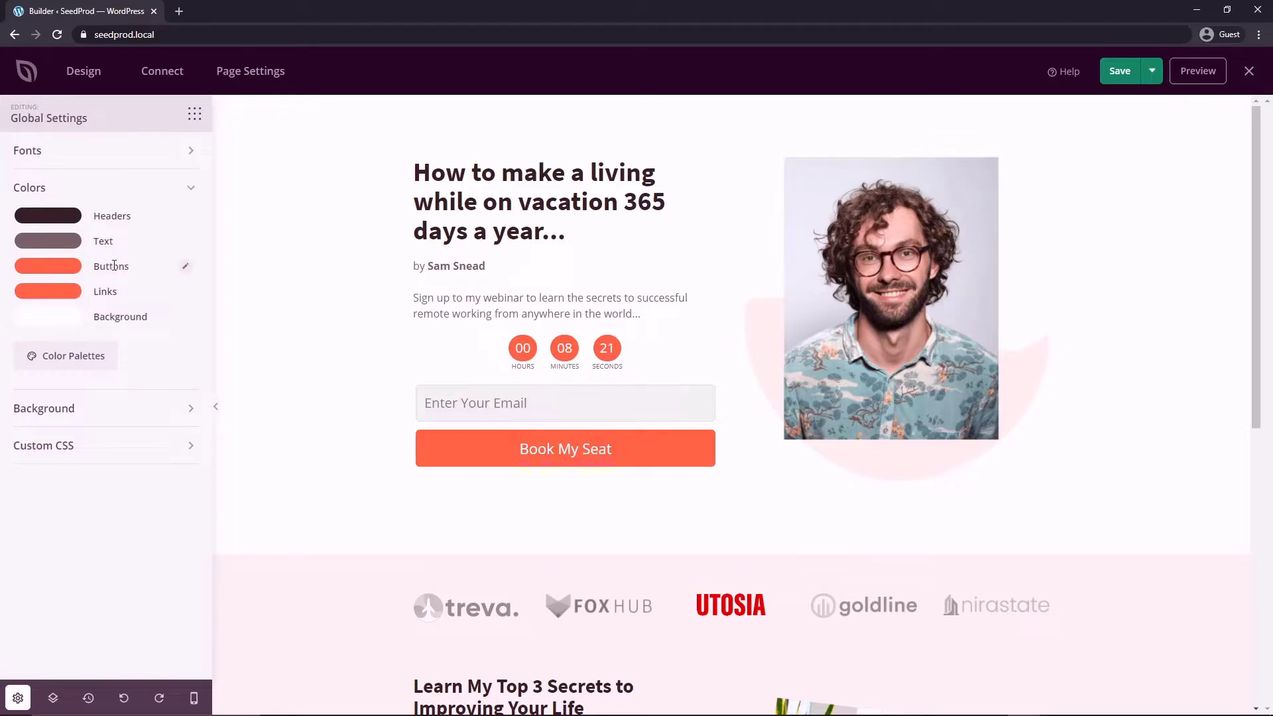
click(66, 360)
scroll(863, 456, down, 2)
scroll(849, 461, down, 2)
click(376, 508)
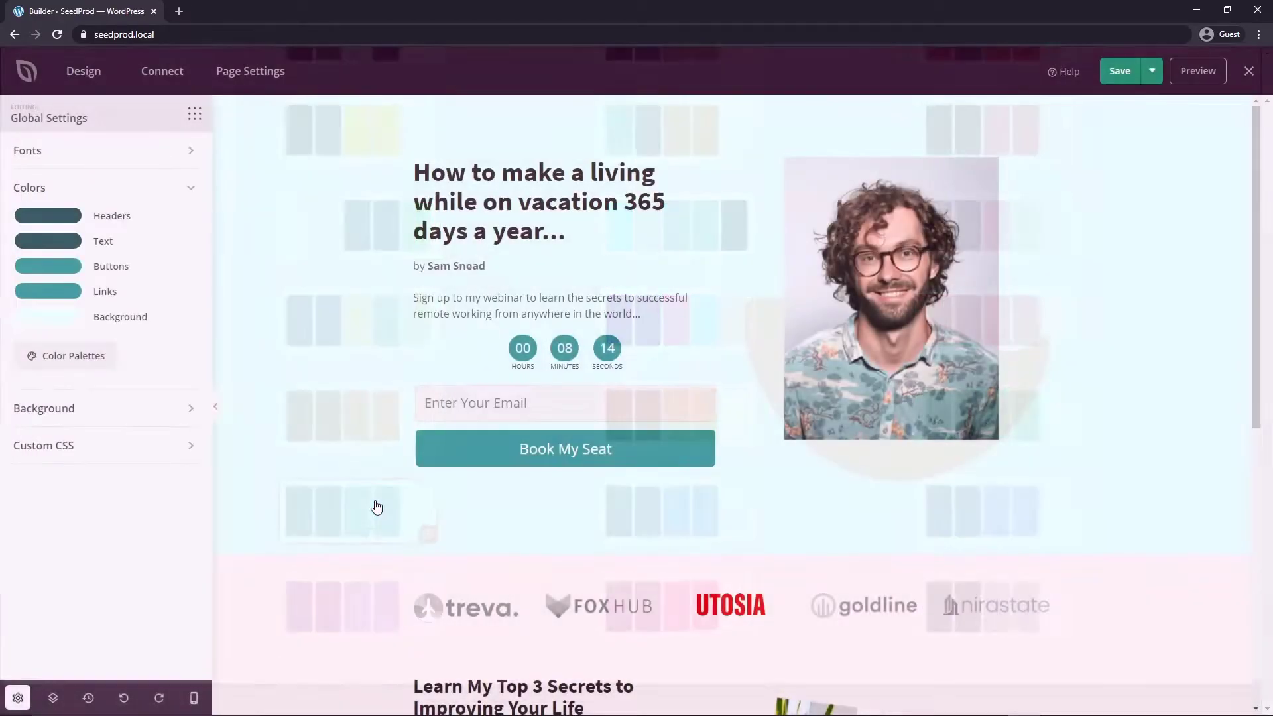
drag(1257, 298, 1261, 568)
- Change the logos and 'Top 3 Secrets' section background from pale pink to near-white teal #EFFFFC
scroll(552, 371, up, 3)
click(552, 371)
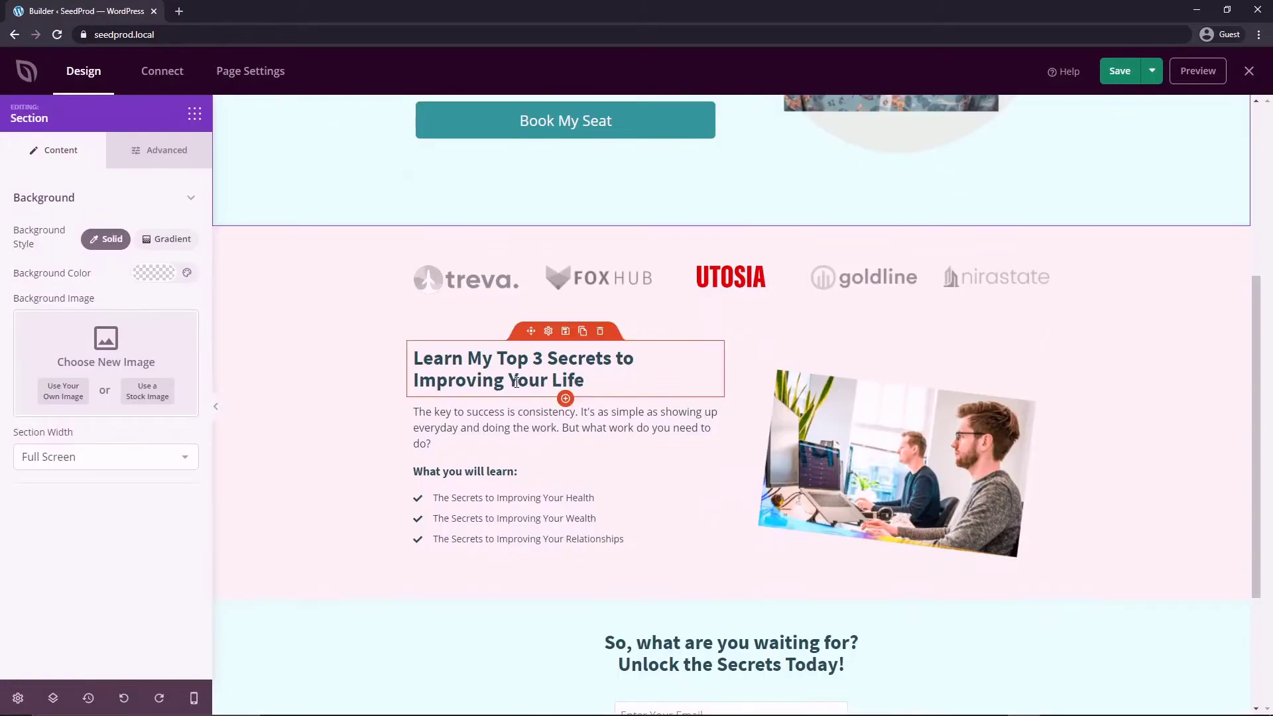
click(713, 219)
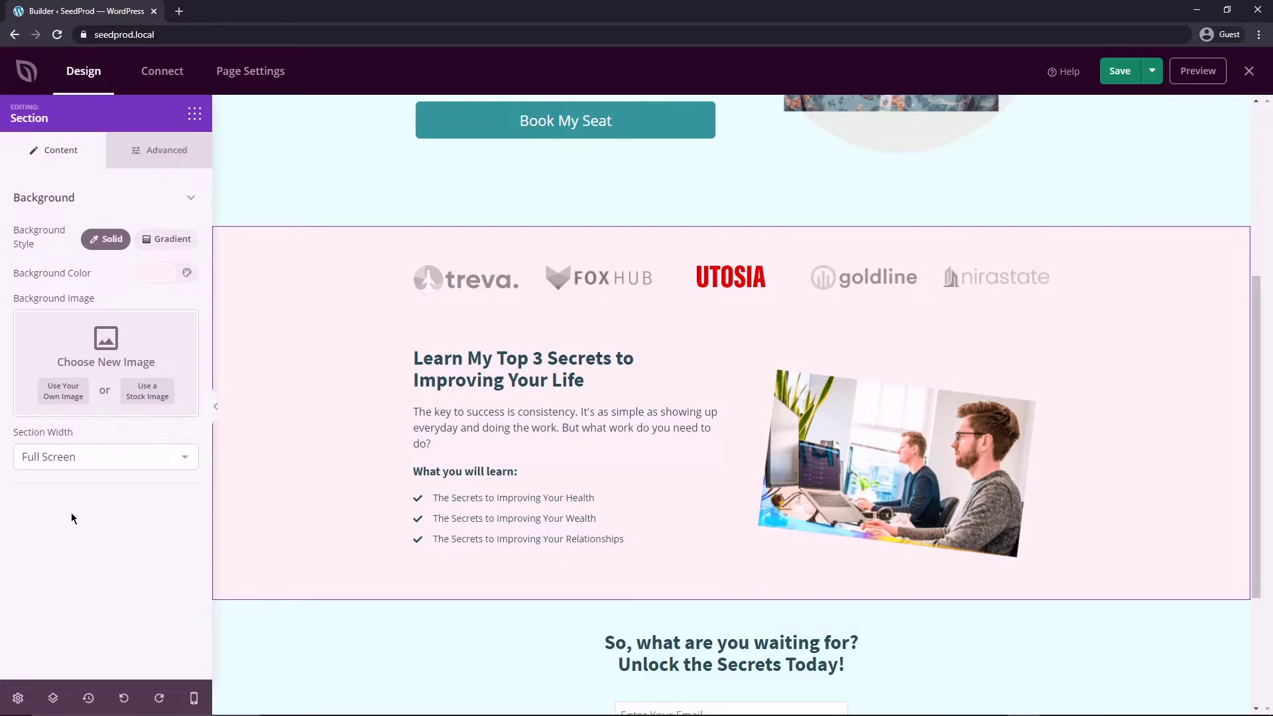
click(147, 274)
click(171, 477)
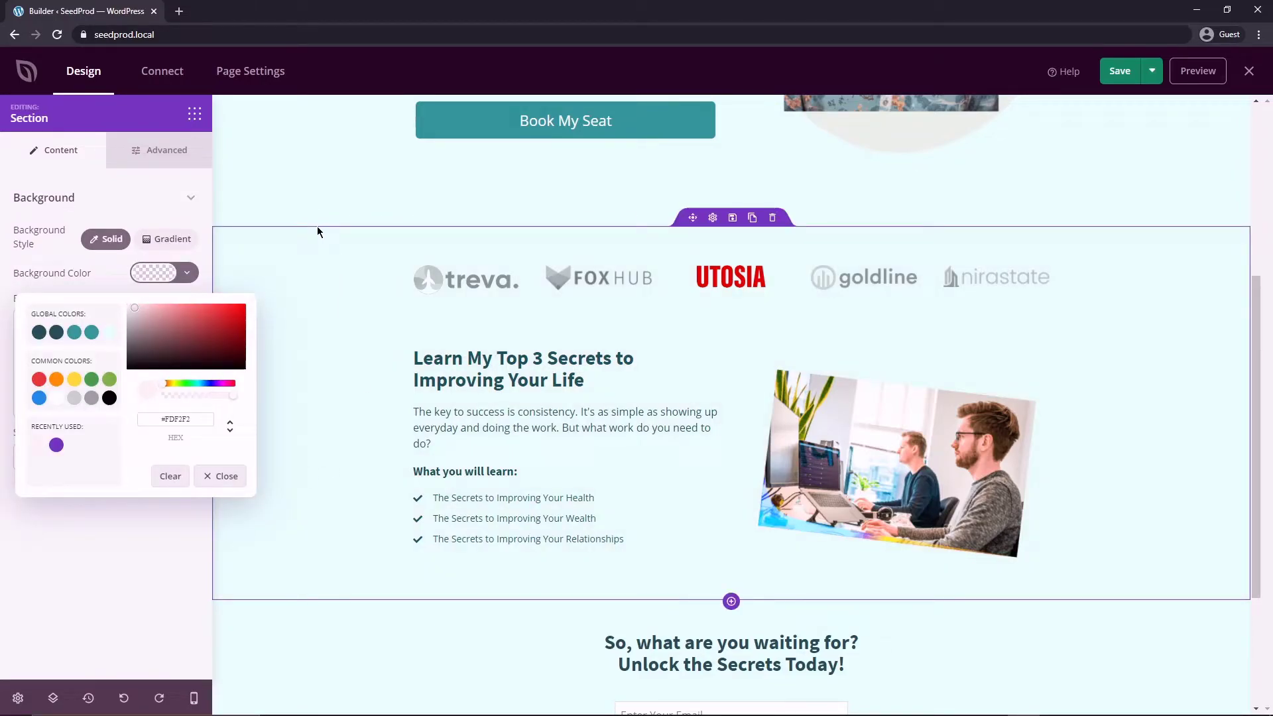
click(110, 332)
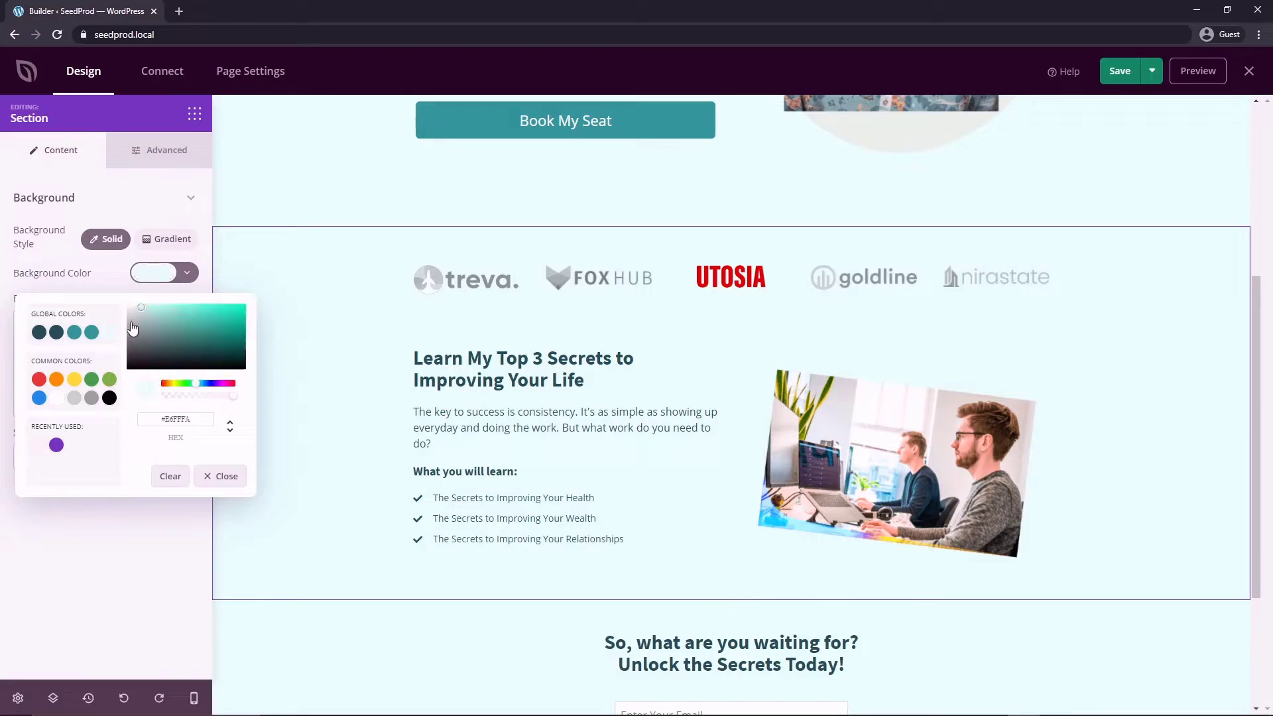
click(147, 314)
drag(146, 315, 134, 305)
scroll(663, 530, down, 3)
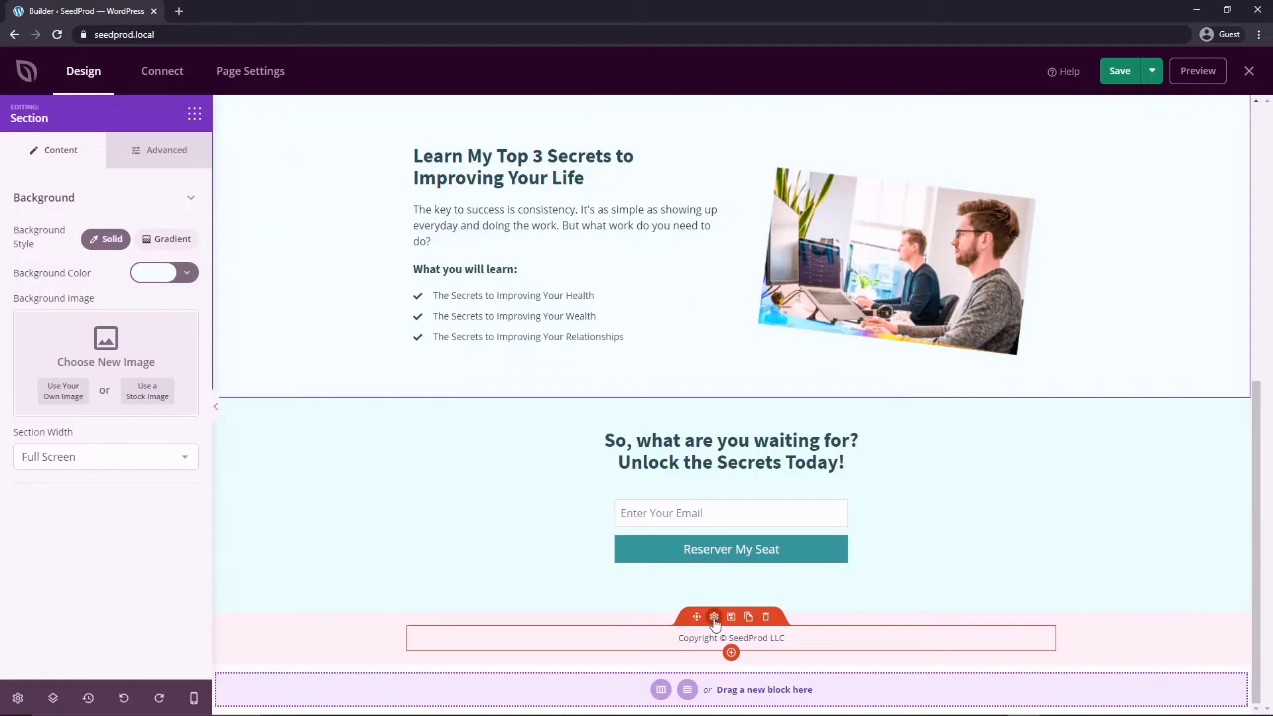
click(713, 630)
- Expand and collapse the global Background and Custom CSS options, then return to Blocks
click(131, 166)
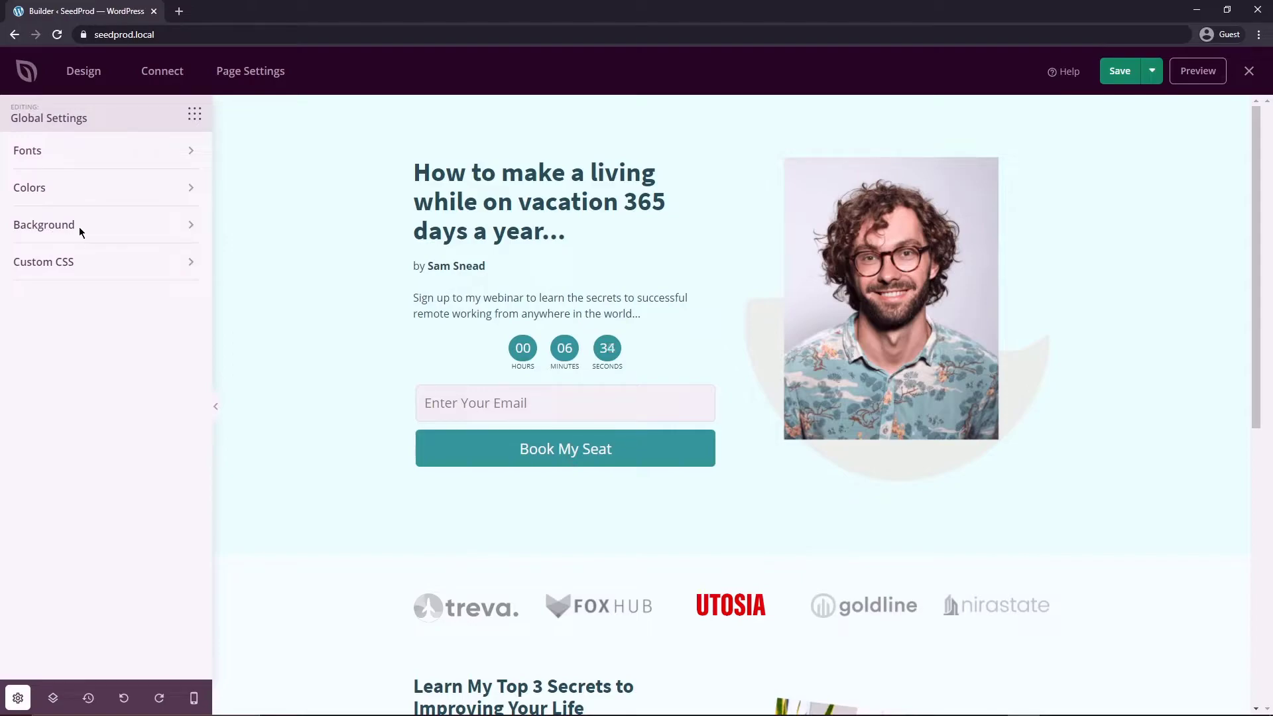
click(72, 226)
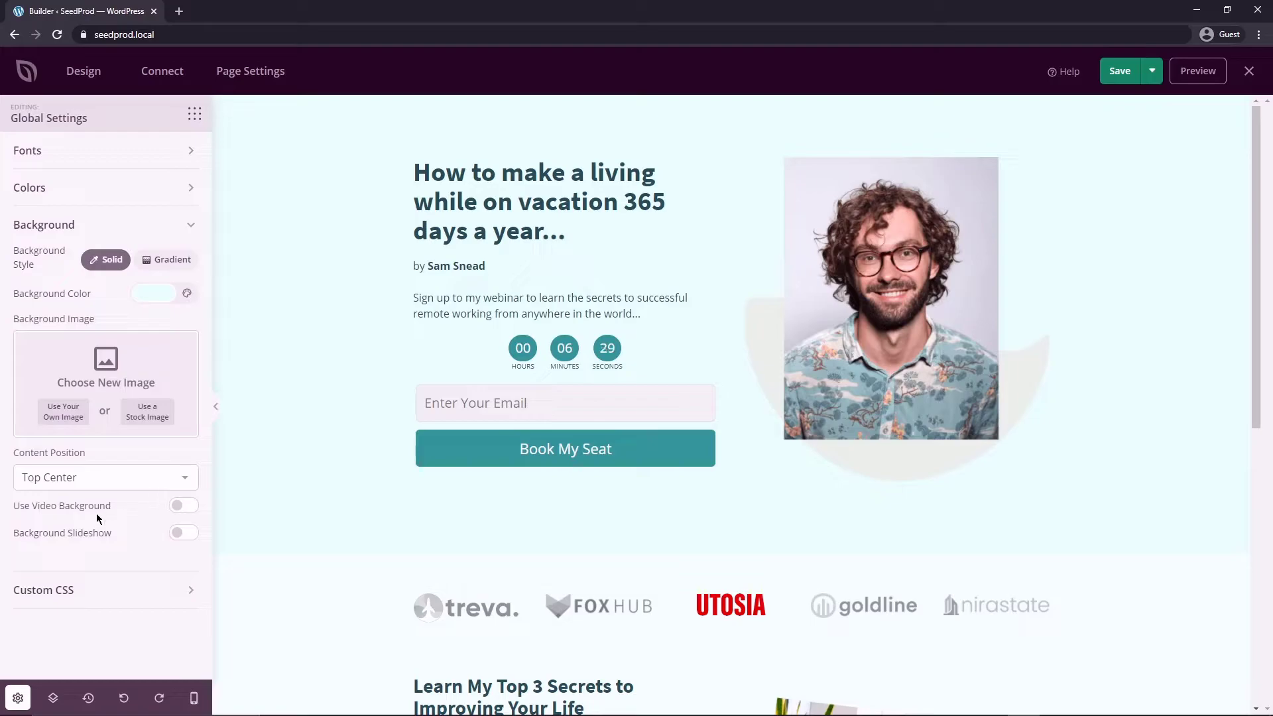
click(62, 225)
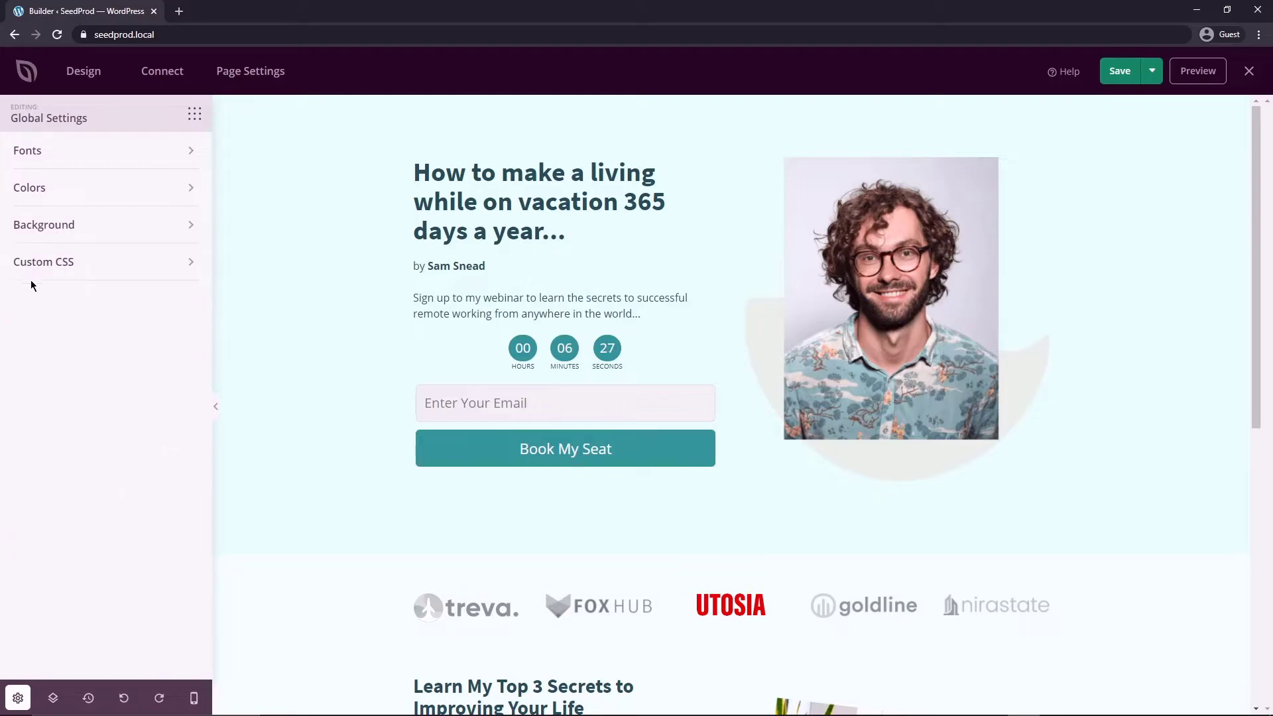
click(42, 261)
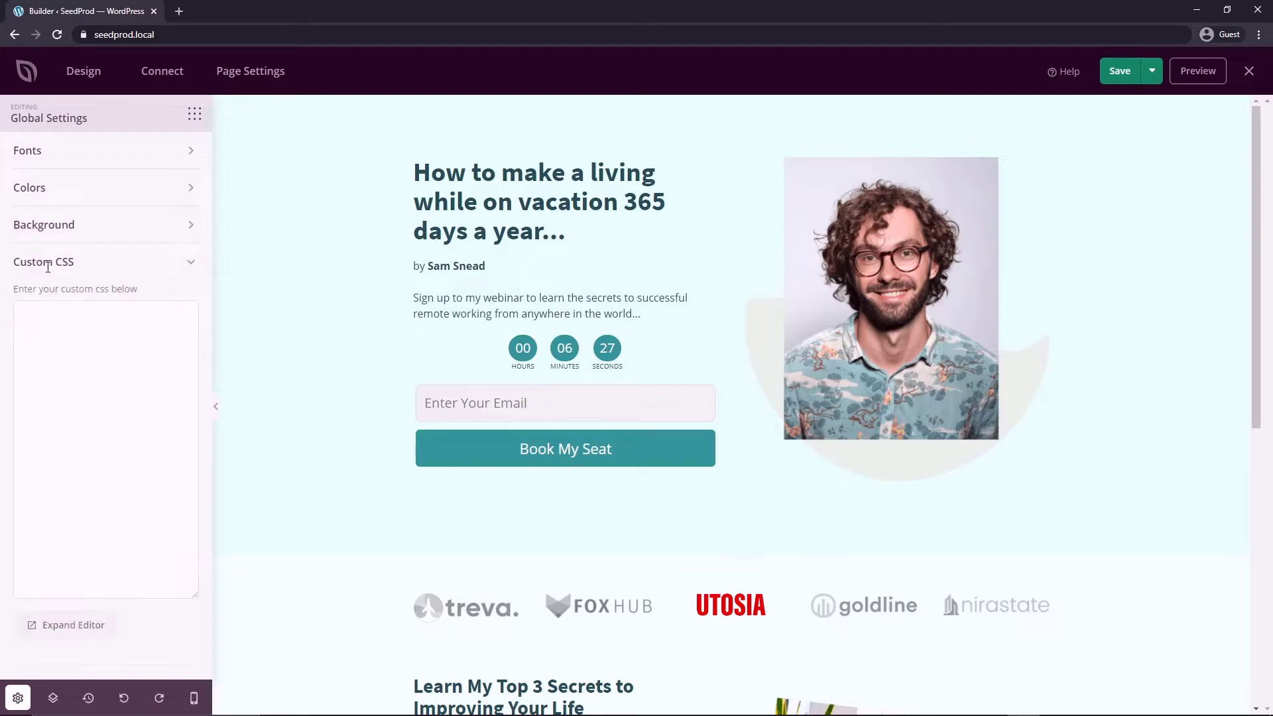
click(174, 264)
click(371, 345)
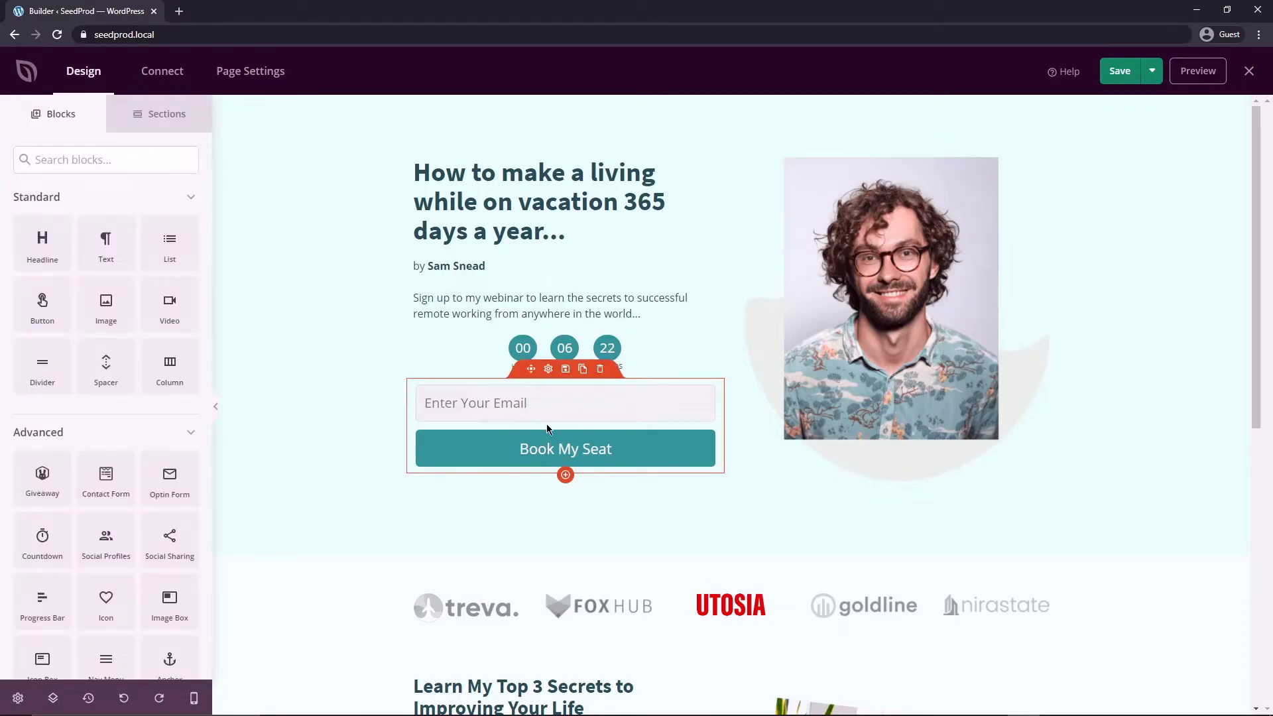
- Open the Constant Contact new-account form asking for an API key and connection name
click(164, 74)
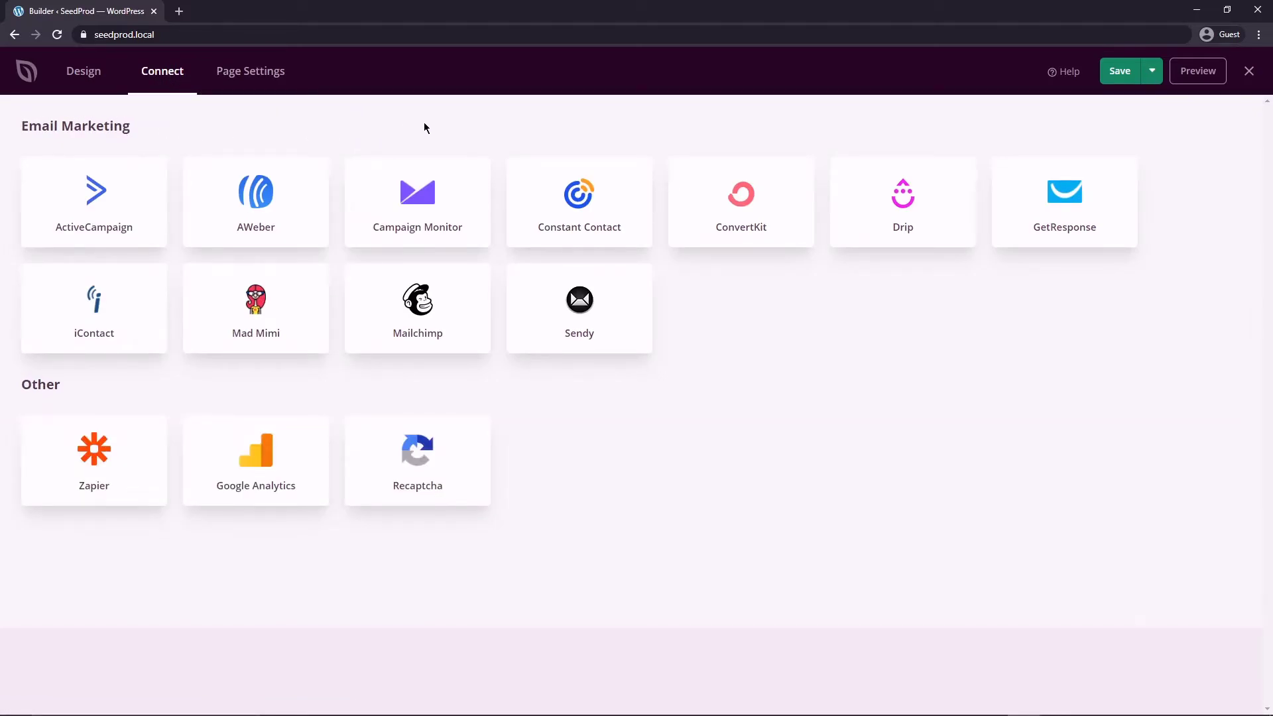
mouse_move(586, 219)
mouse_move(94, 488)
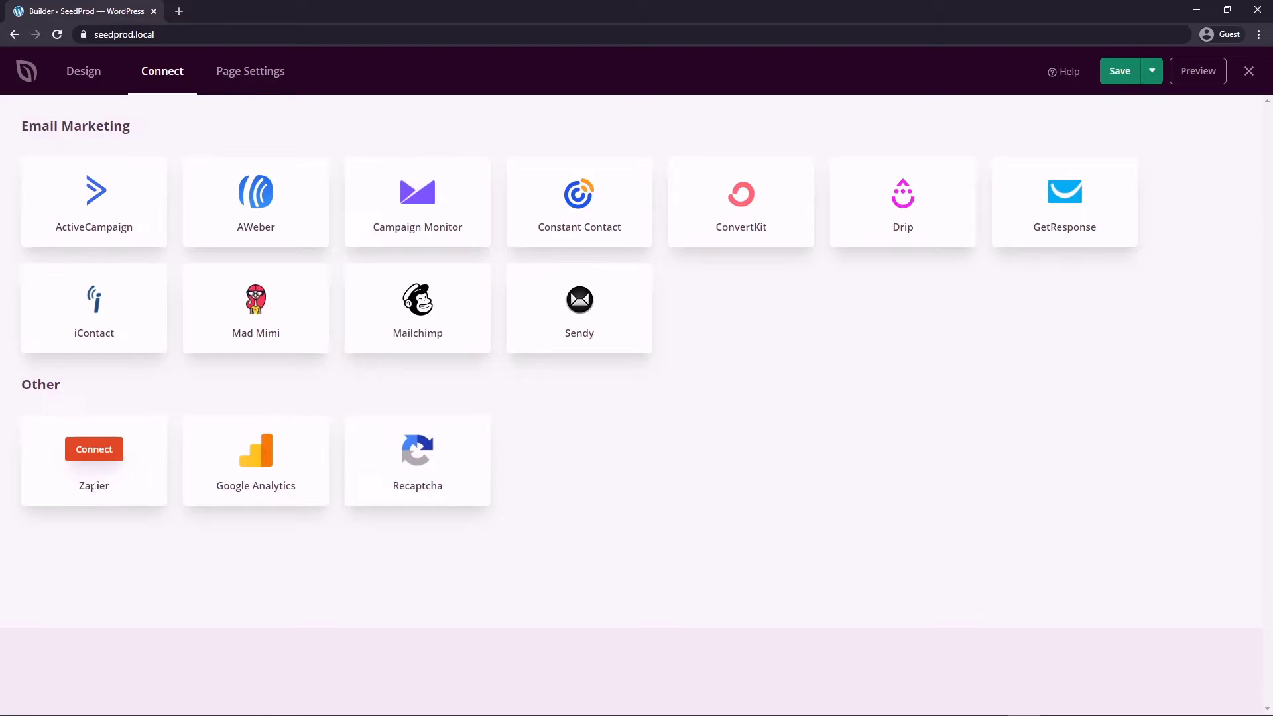
click(580, 194)
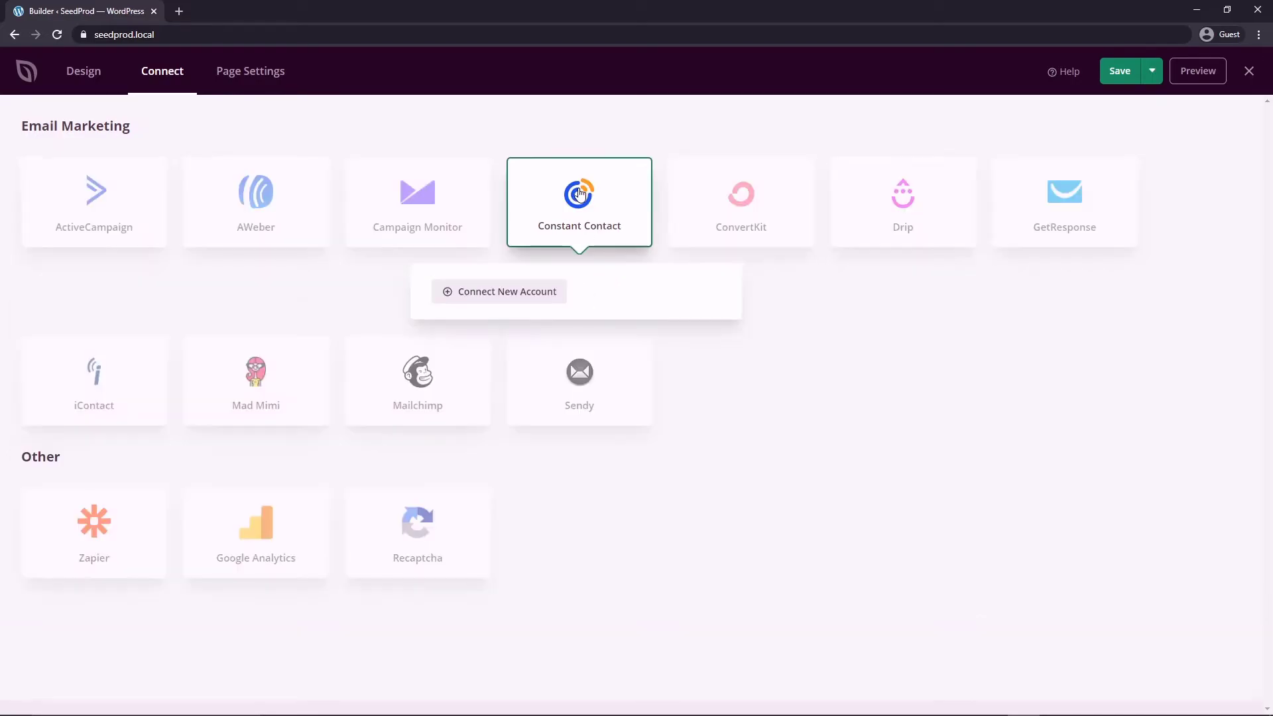
click(515, 295)
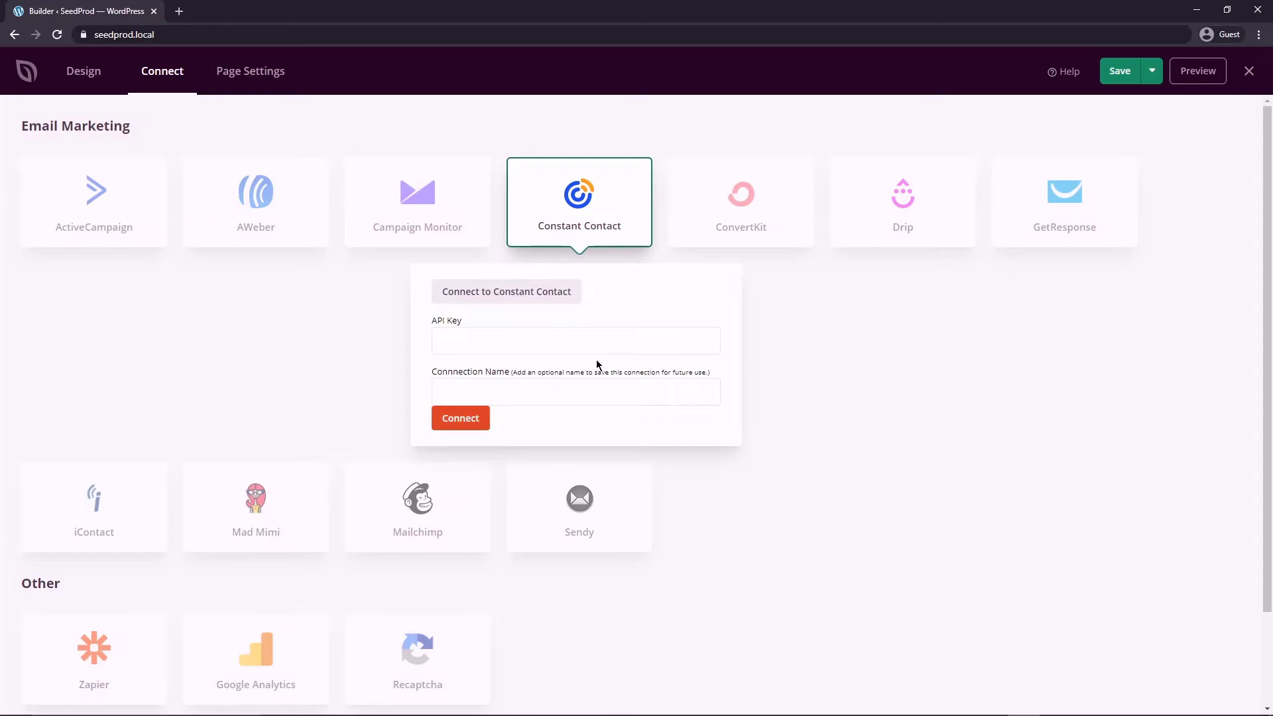
- In Page Settings, select the 'Landing Page #1' title and the landing-page-1 URL slug
click(247, 72)
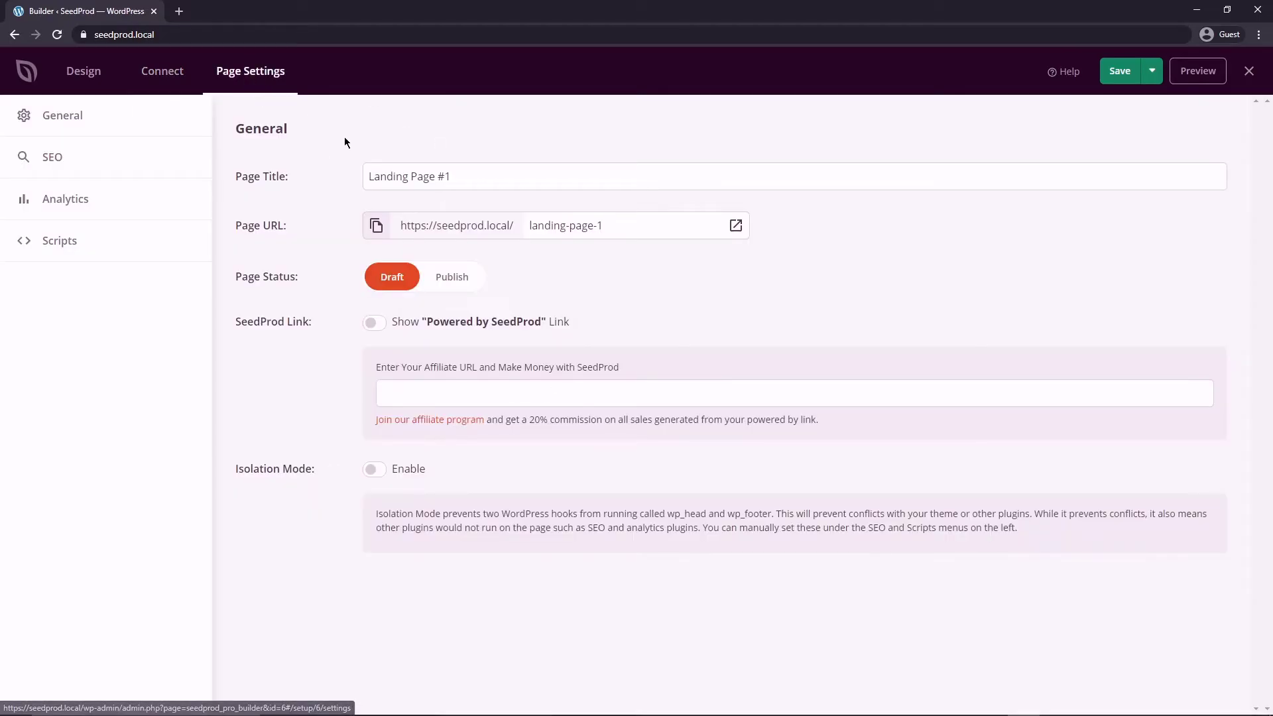
double_click(448, 176)
drag(423, 174, 313, 175)
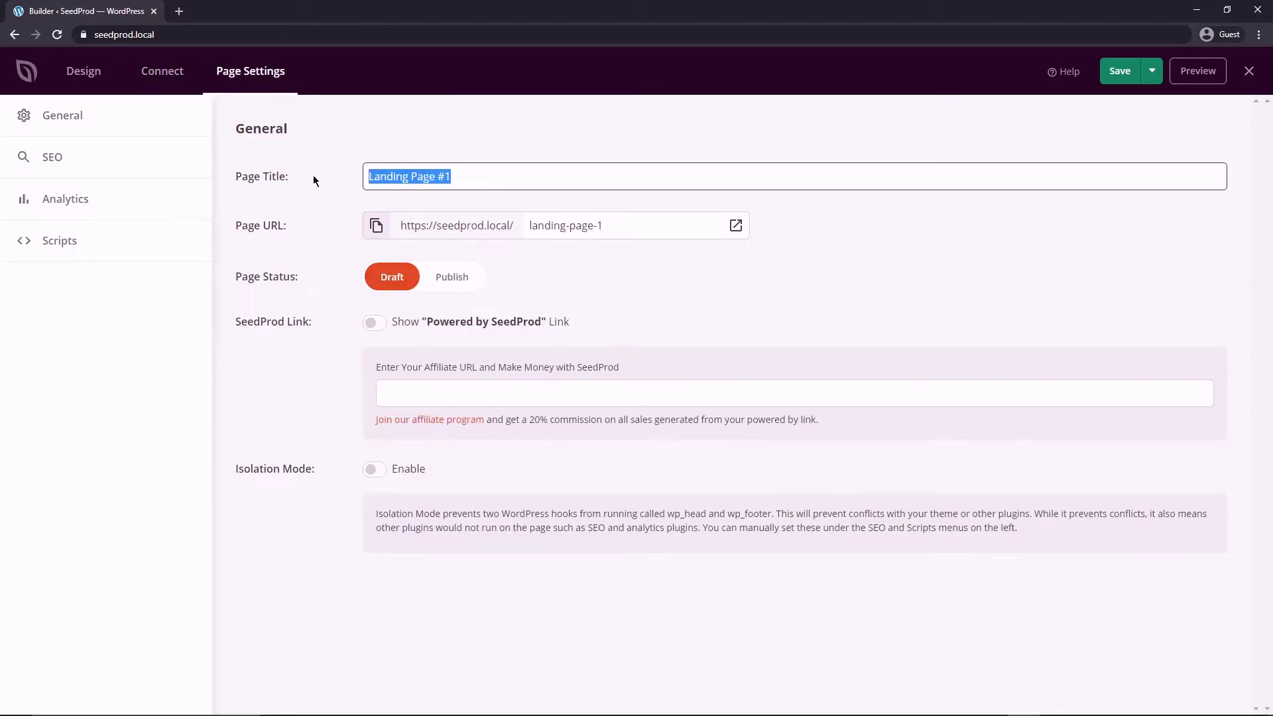
drag(604, 226, 527, 227)
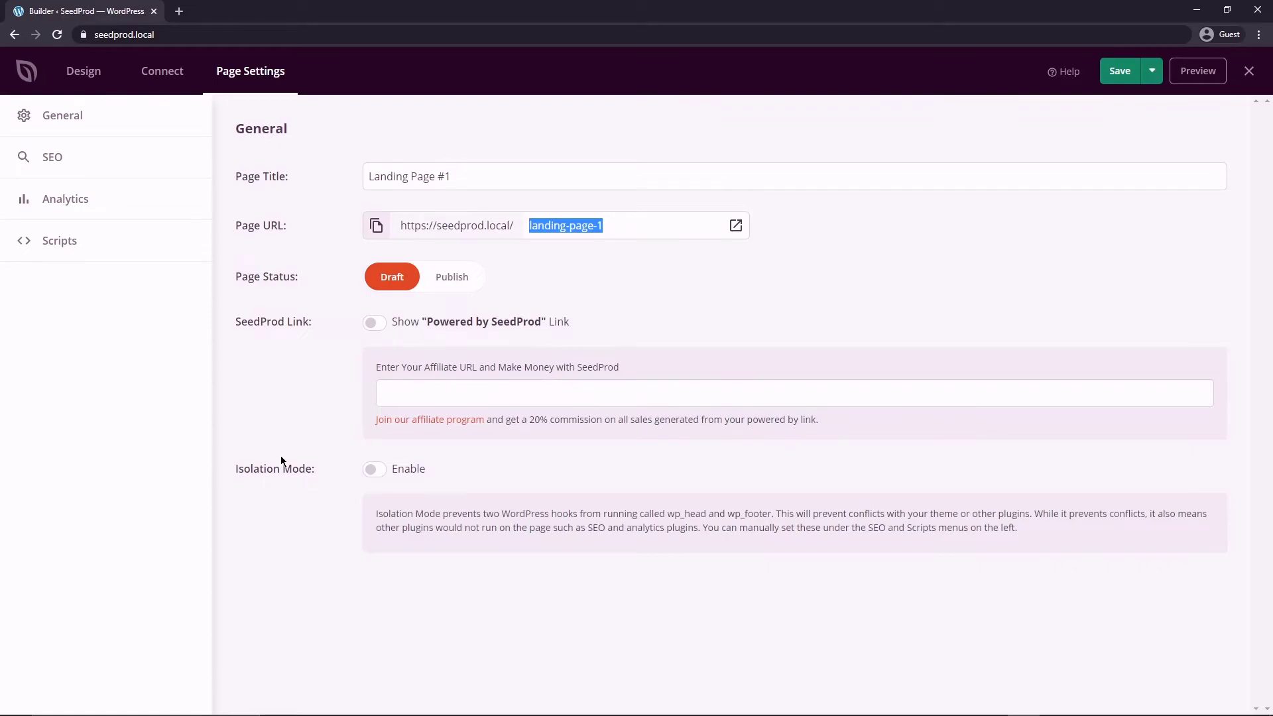
- Review the SEO, Analytics and Scripts sections, ending on the empty script boxes
click(66, 169)
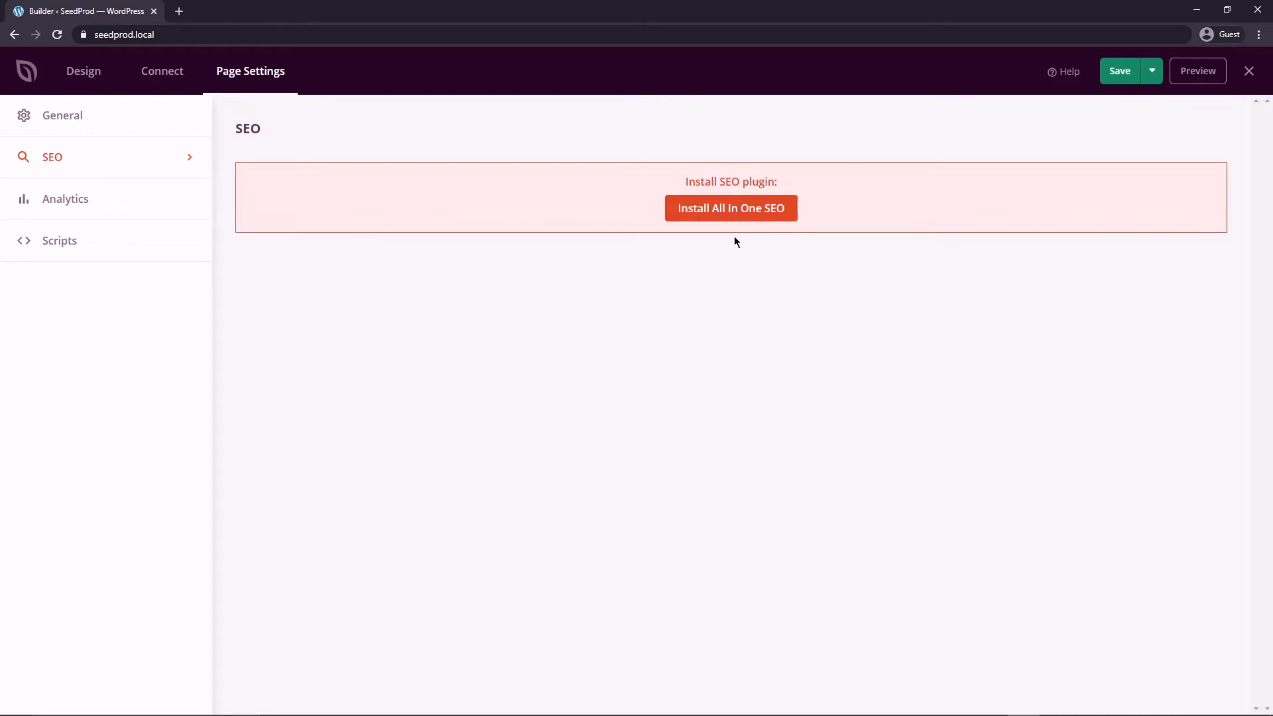
click(65, 200)
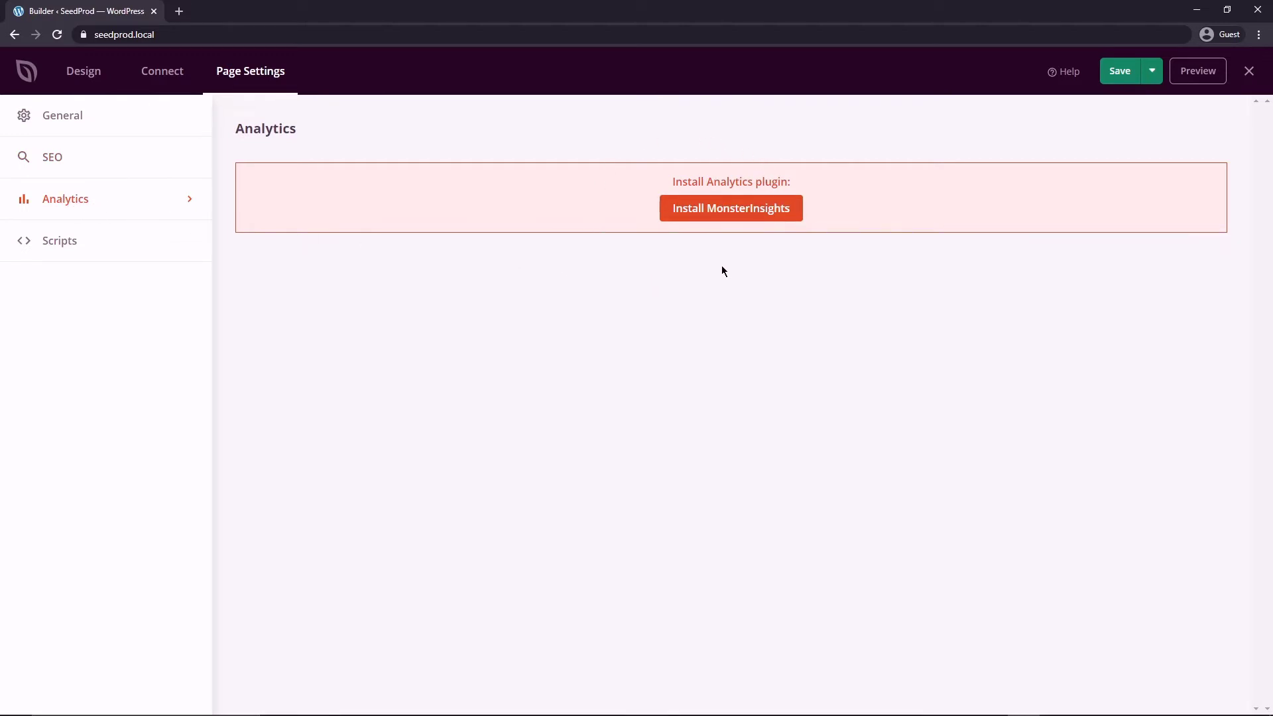
click(76, 252)
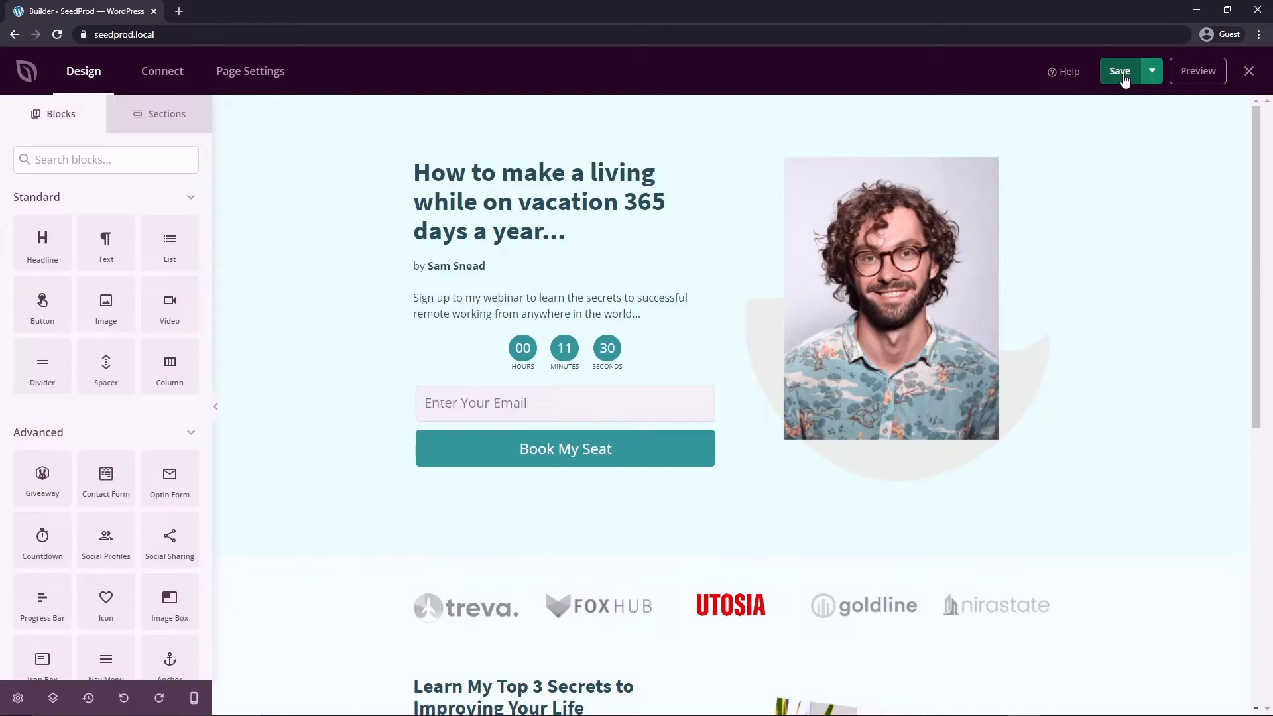
- Save the page, then open its live preview in a new tab, scroll through it and reload it
click(1121, 71)
click(1198, 72)
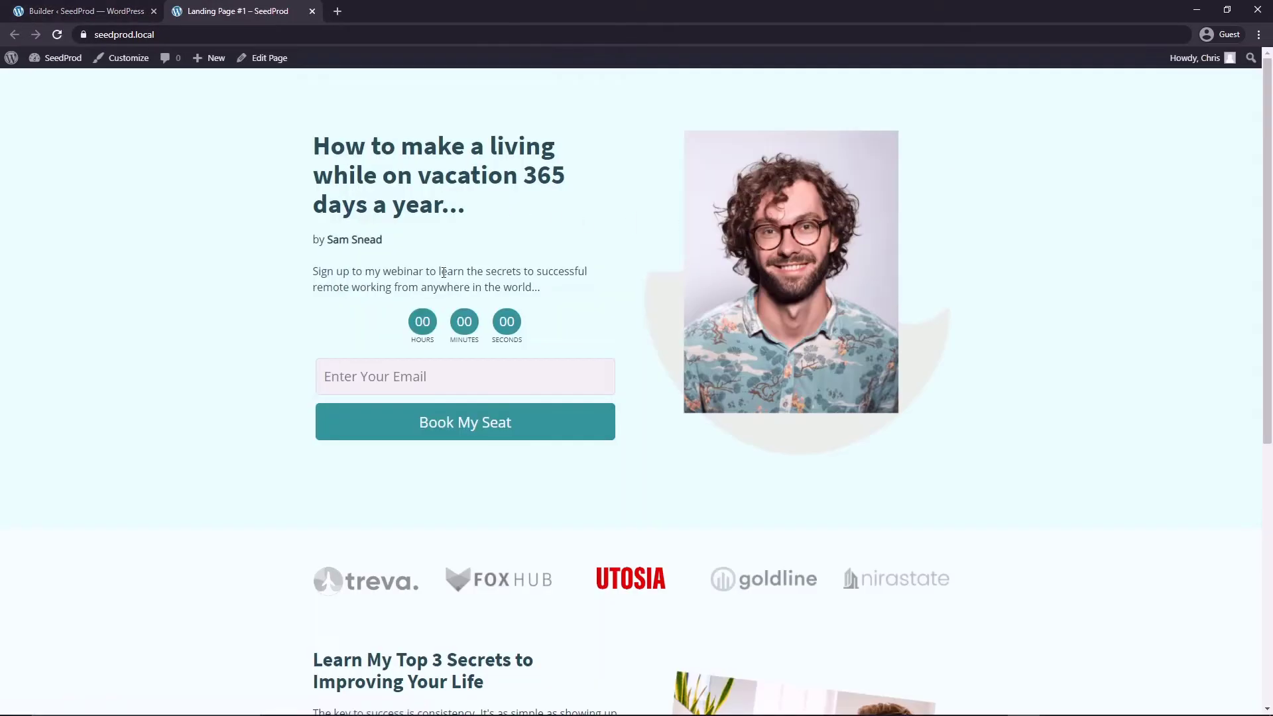
drag(1268, 171, 1272, 430)
scroll(717, 155, up, 6)
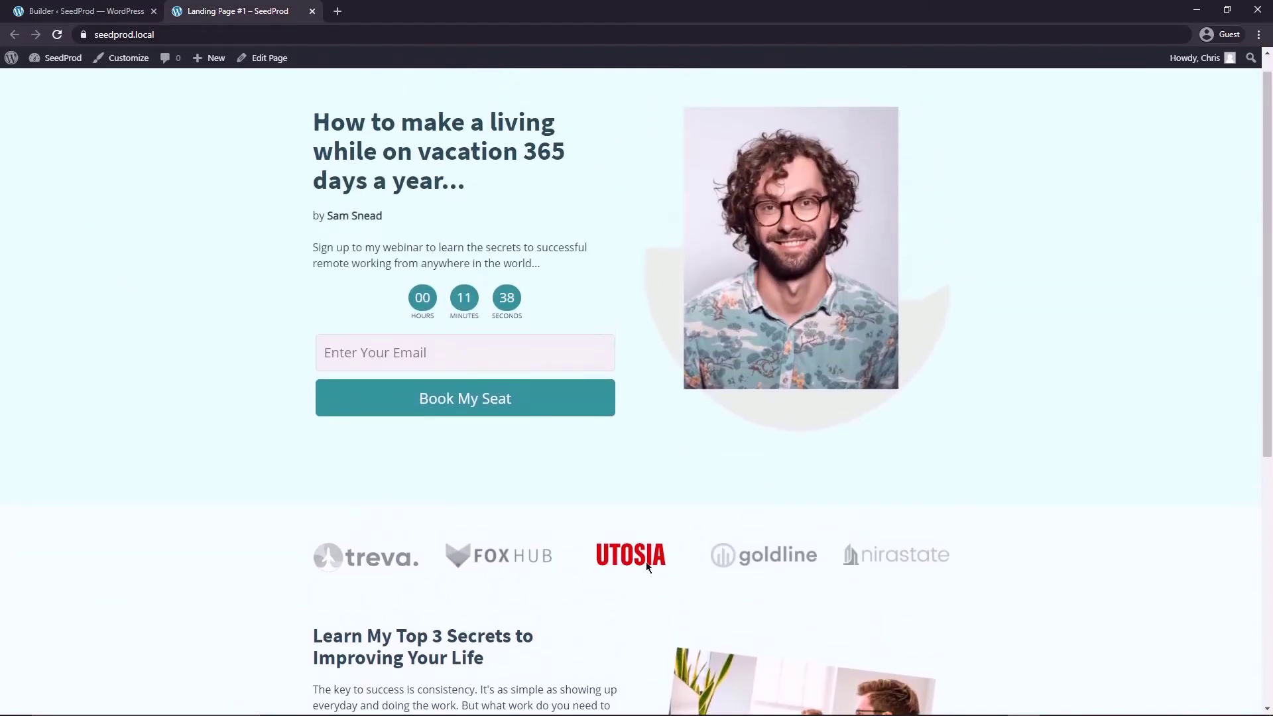
scroll(273, 233, up, 1)
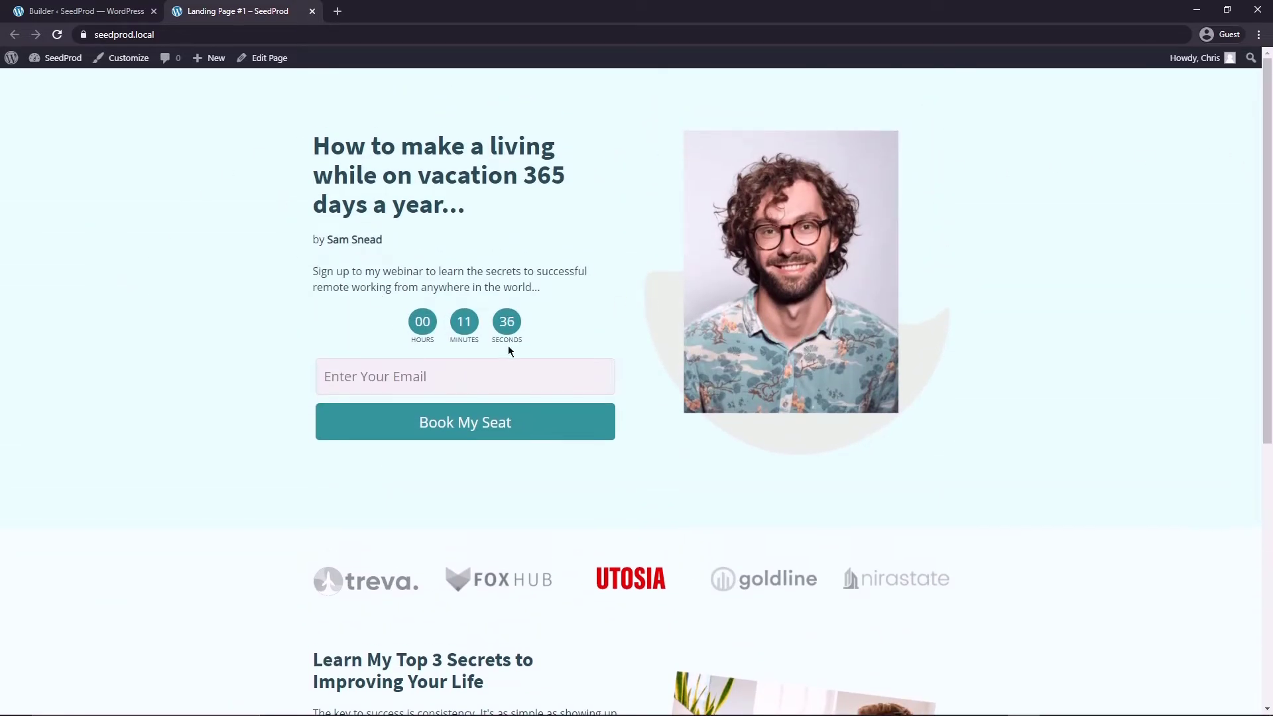
key(F5)
- Close the preview tab and scroll the canvas in Mobile Preview to check the stacked headline, countdown, form and portrait
click(312, 11)
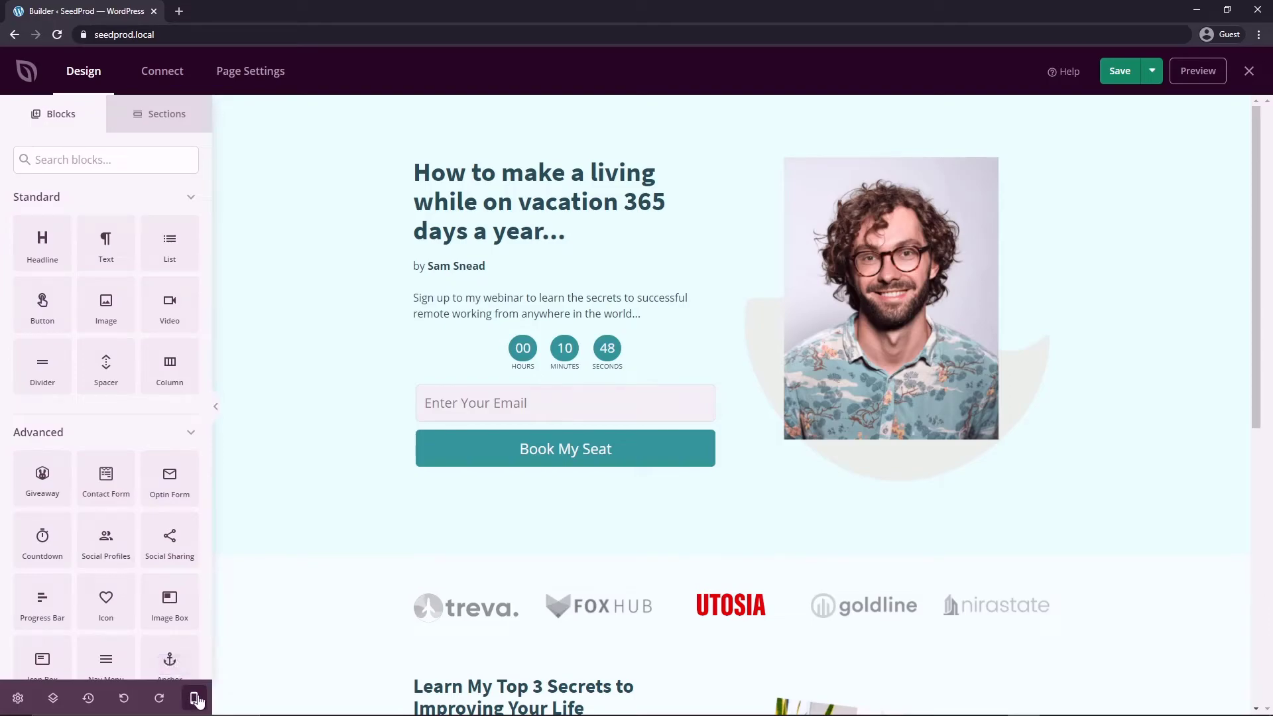
click(194, 698)
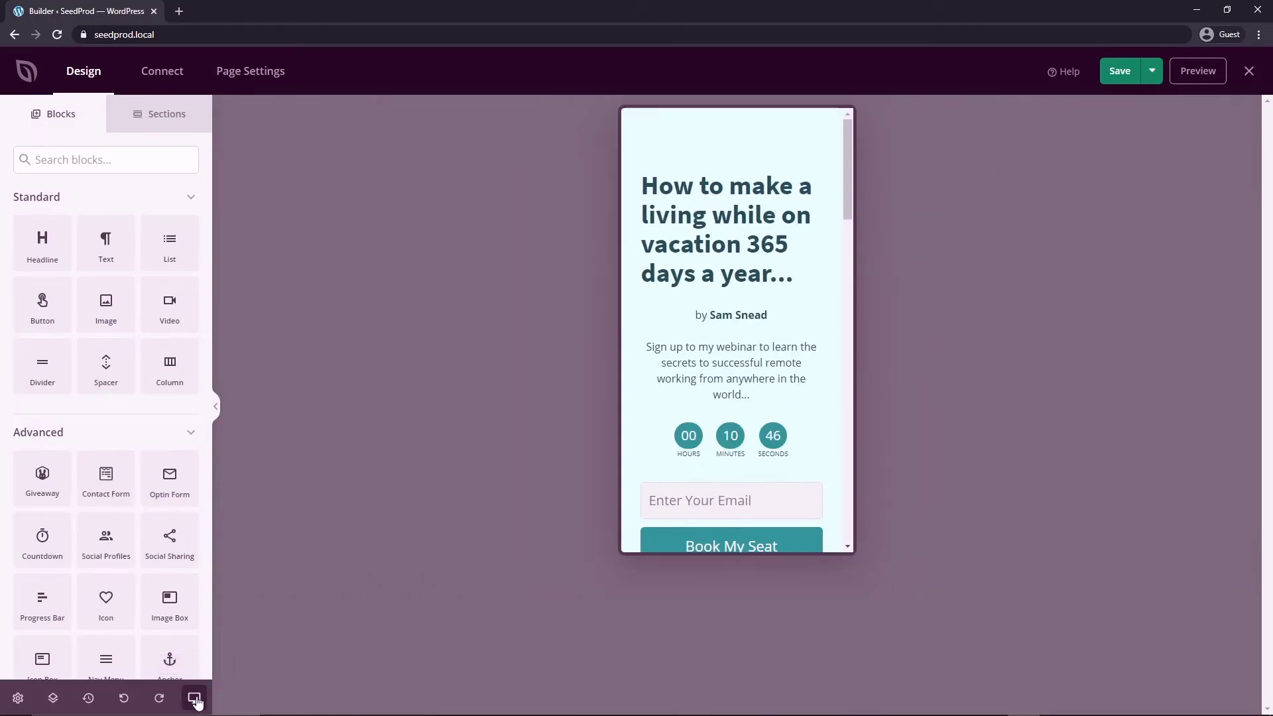
click(194, 699)
click(195, 698)
scroll(855, 199, down, 3)
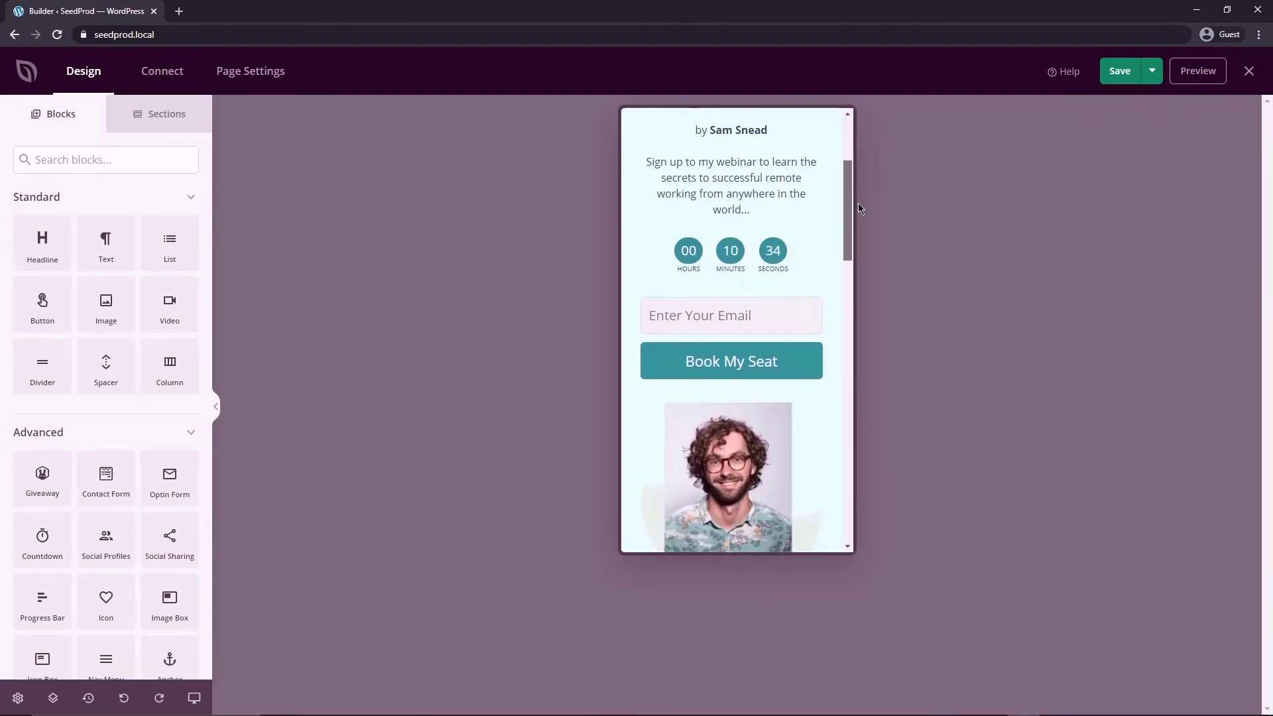
drag(860, 210, 862, 152)
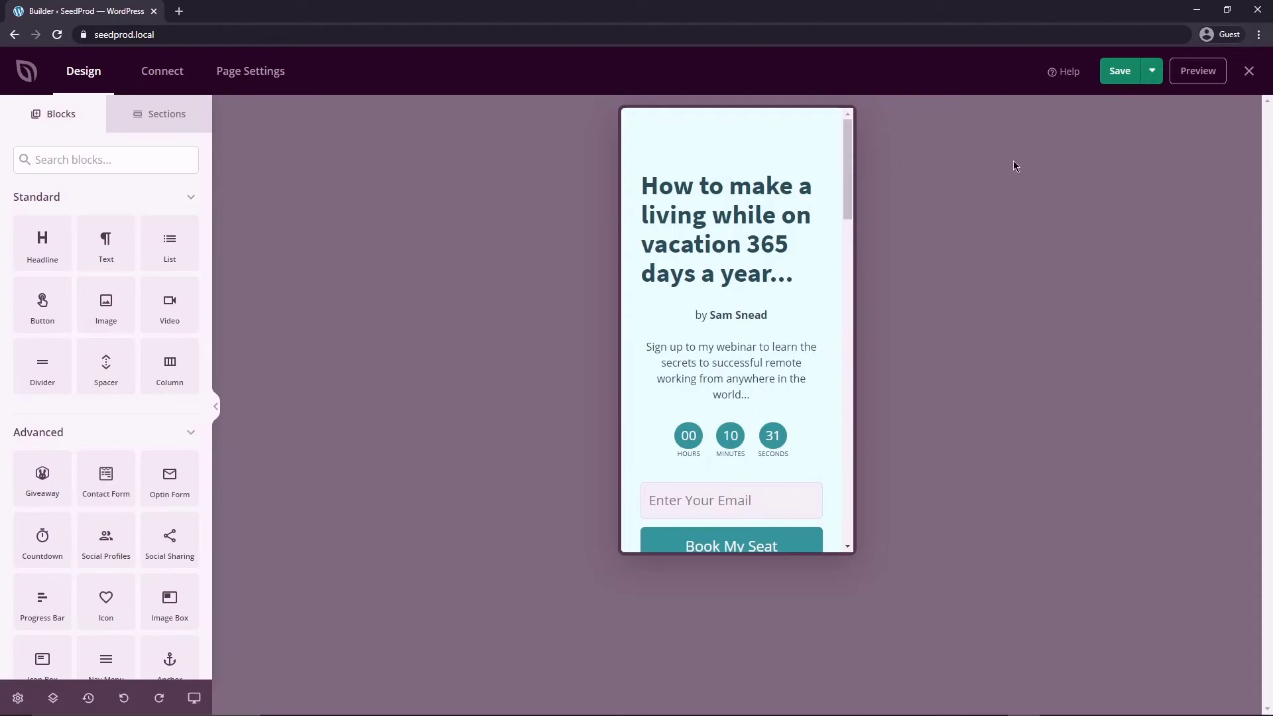
- Publish the landing page from the Save dropdown and open See Live Page
click(1152, 81)
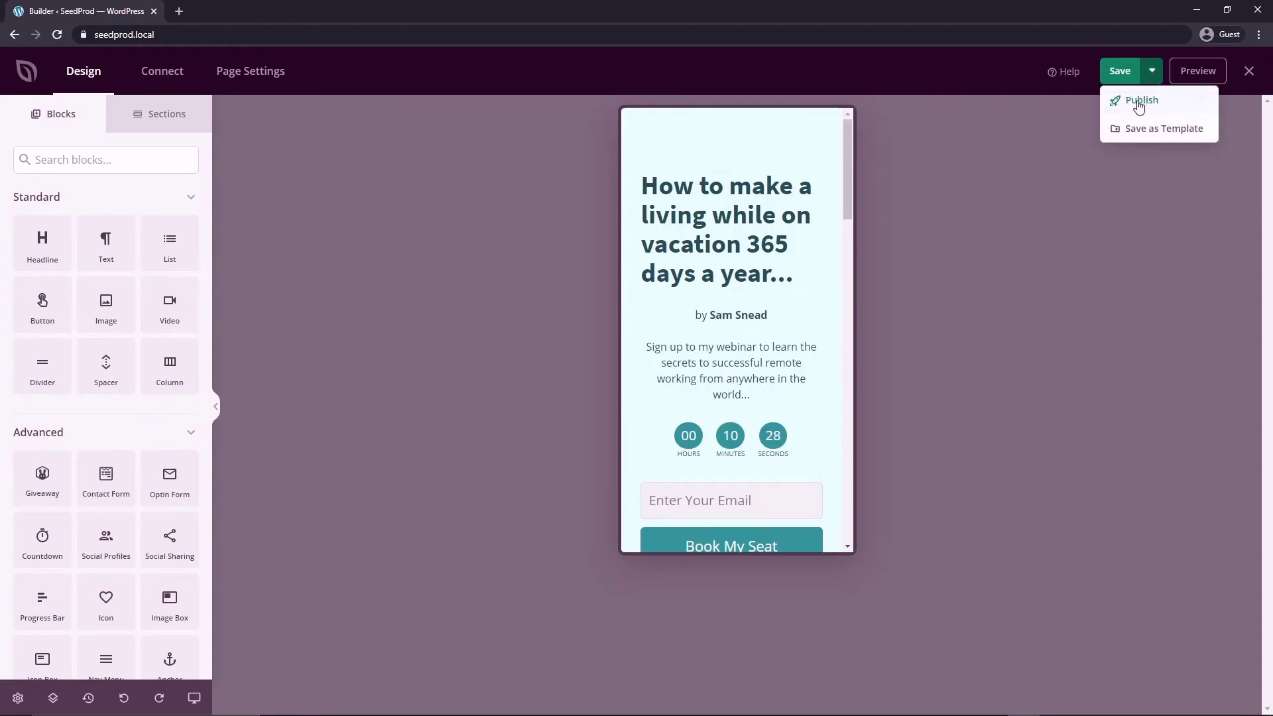
click(1139, 104)
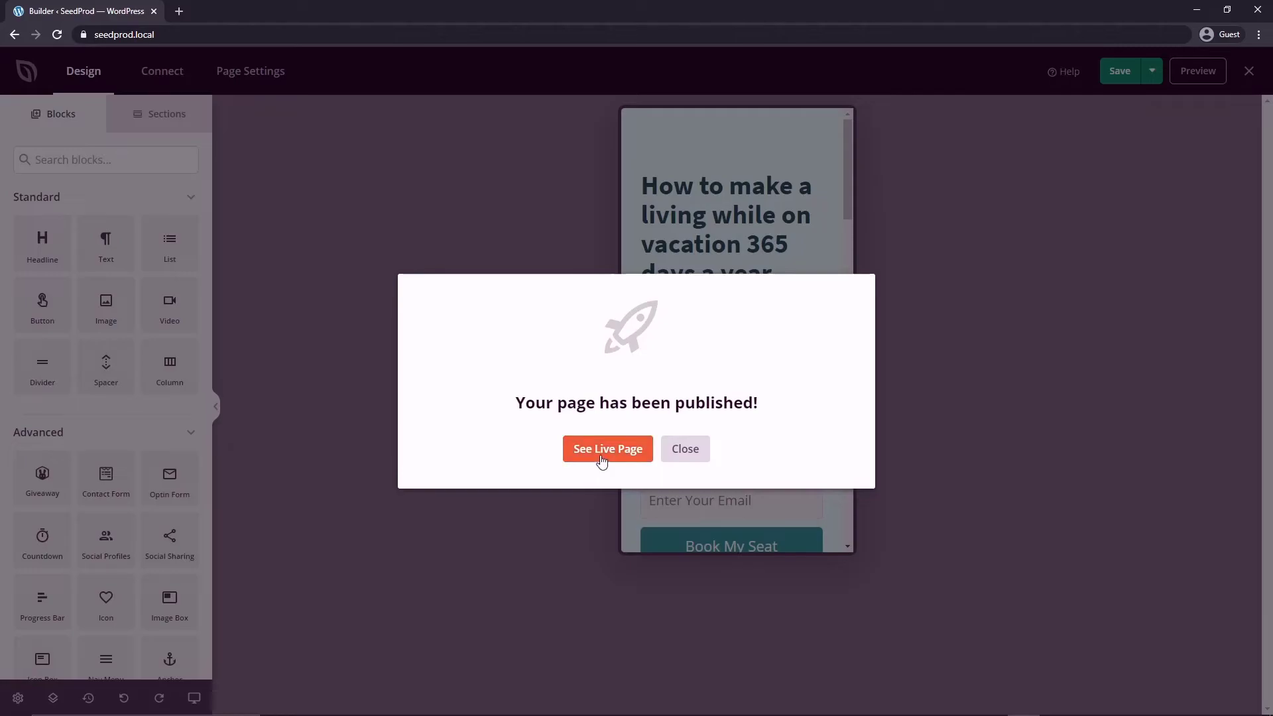
click(602, 451)
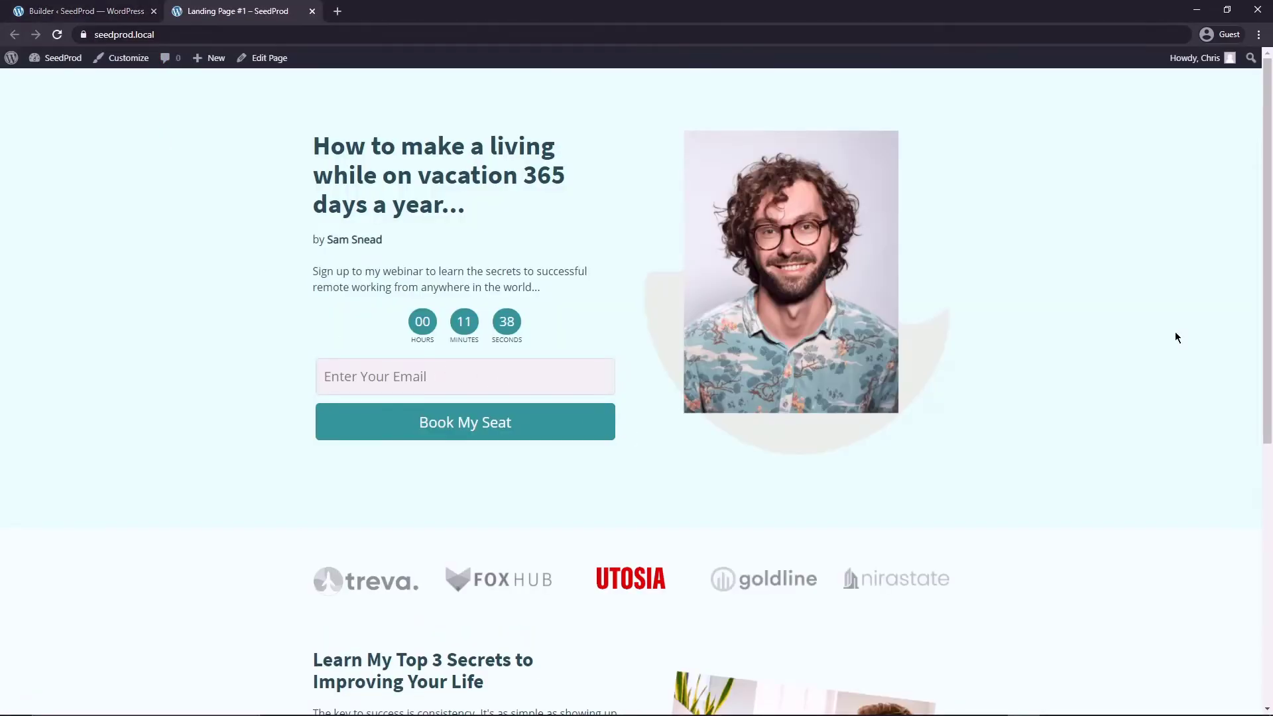